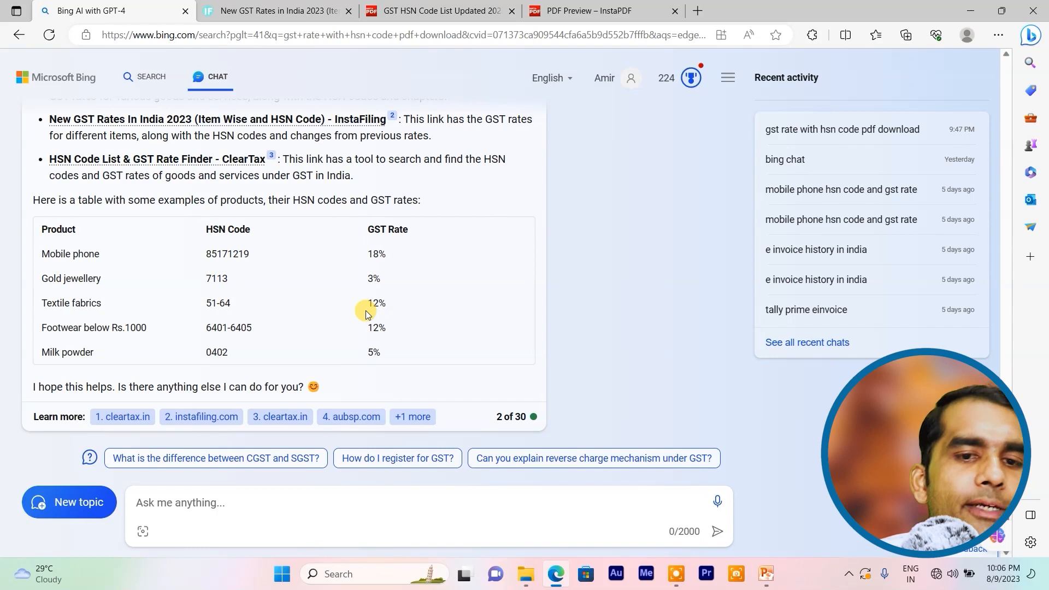
- Check the mobile phone row's product name and GST rate in the chat's HSN code table
triple_click(42, 255)
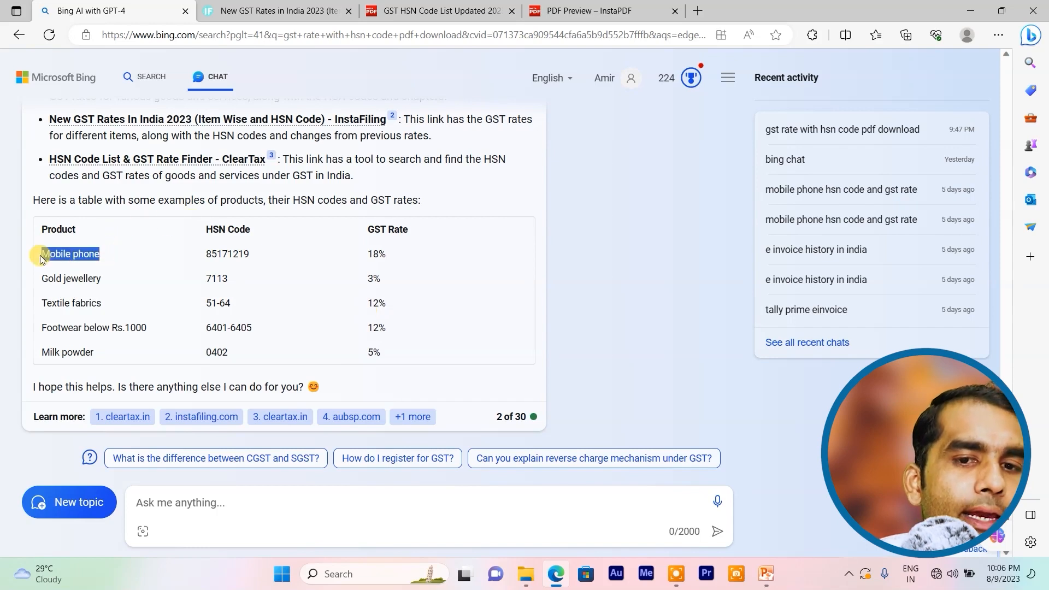
triple_click(394, 251)
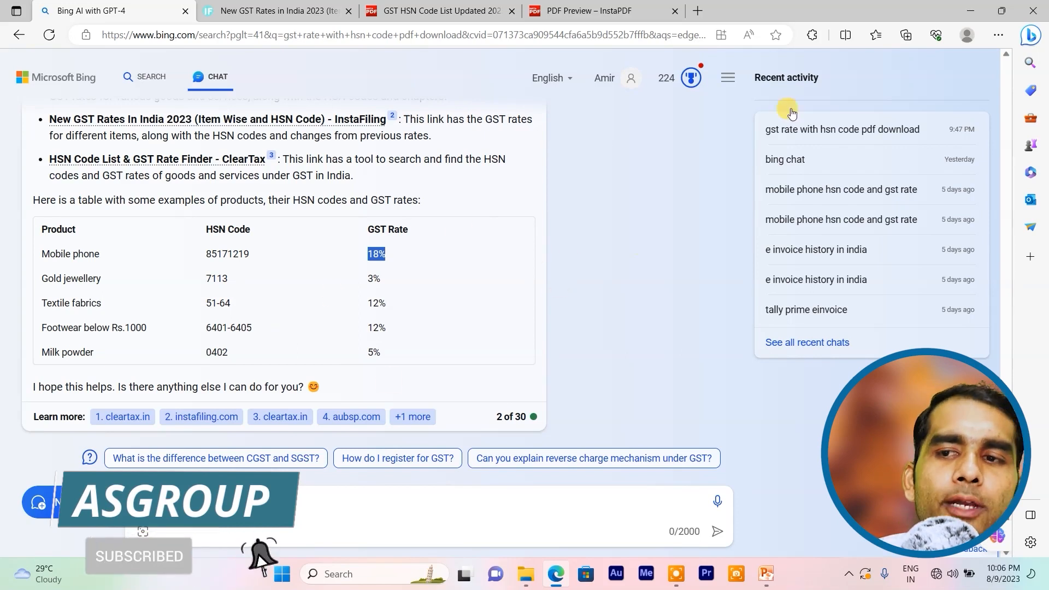
- Switch from the browser to TallyPrime and continue in Educational Mode
left_click(962, 13)
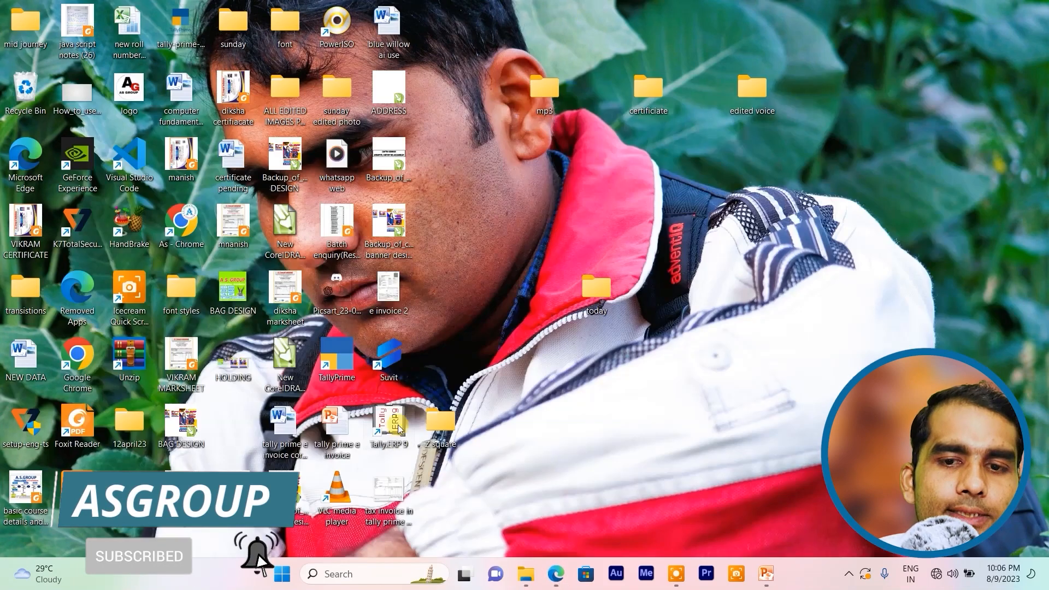
double_click(331, 363)
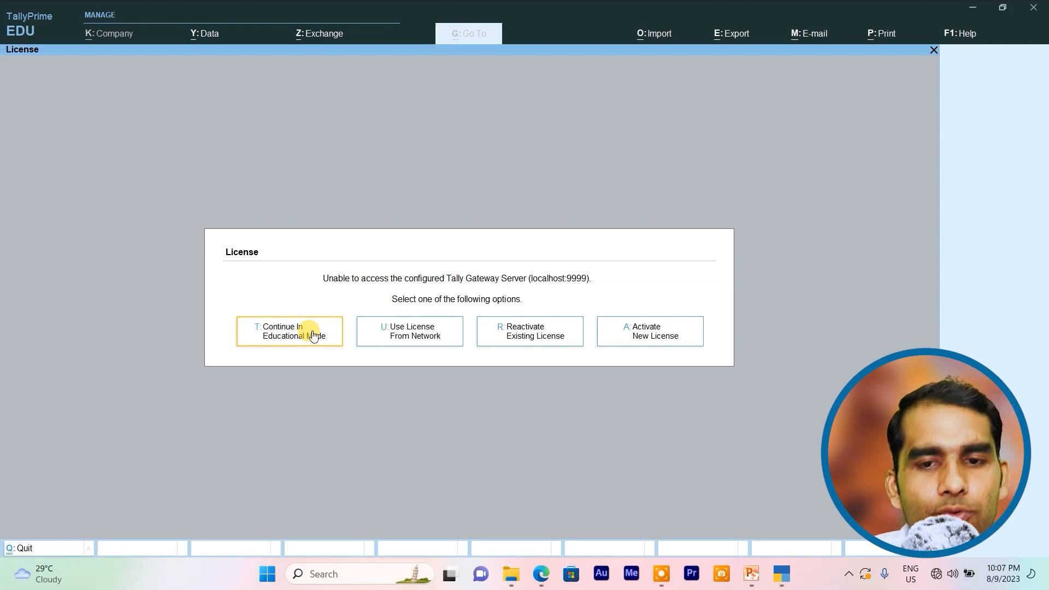
left_click(314, 334)
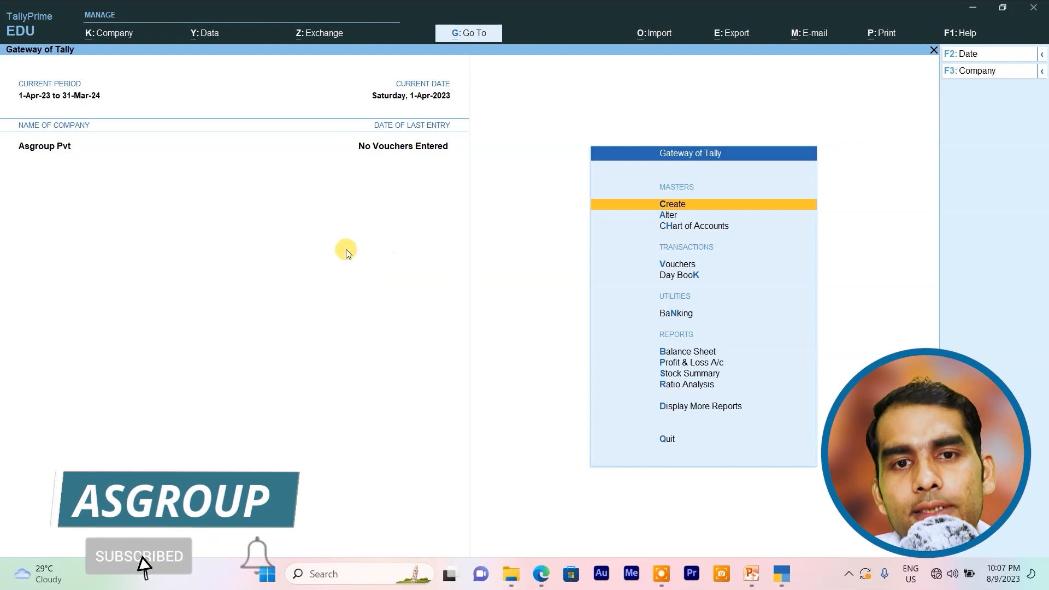
- Start creating a new company named Gst Pvt Ltd, keeping the same mailing name
left_click(113, 33)
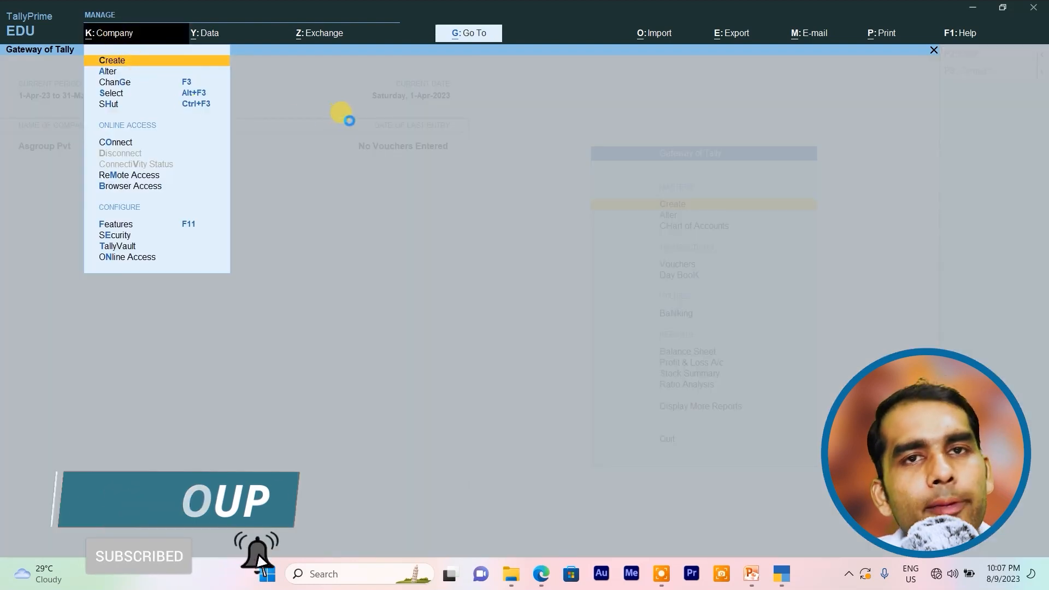
key("Return")
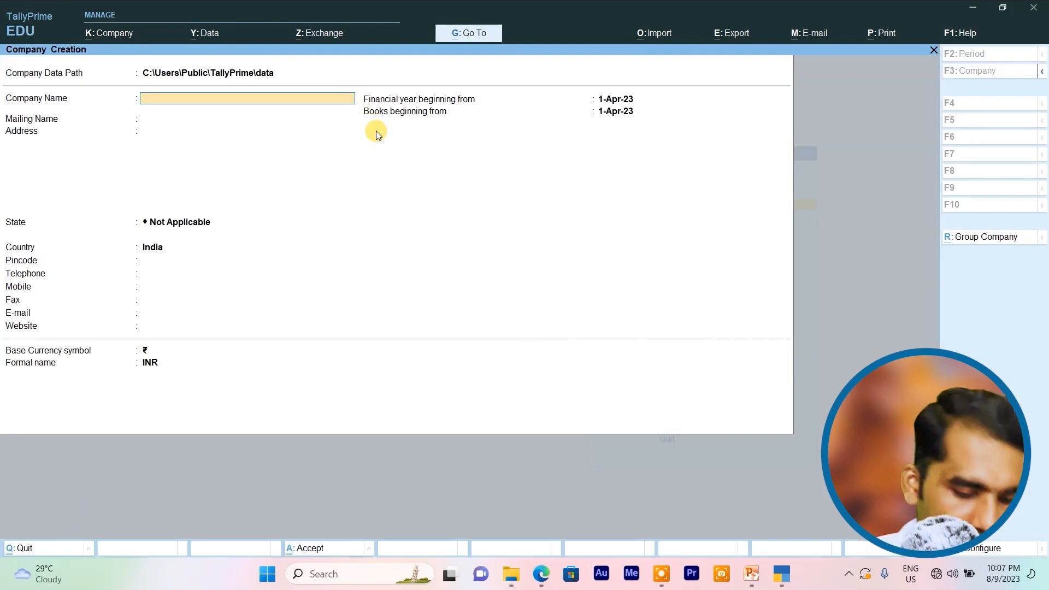
type("Gst Pvt Ltd")
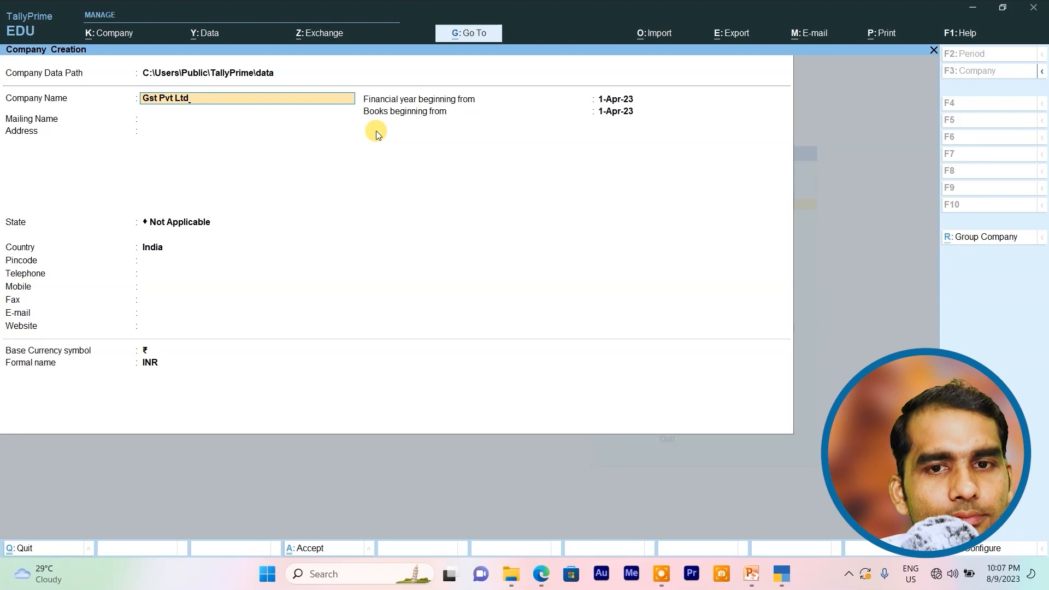
key("Return")
key("Return")
- Fill in the company's postal address
type("Ghata")
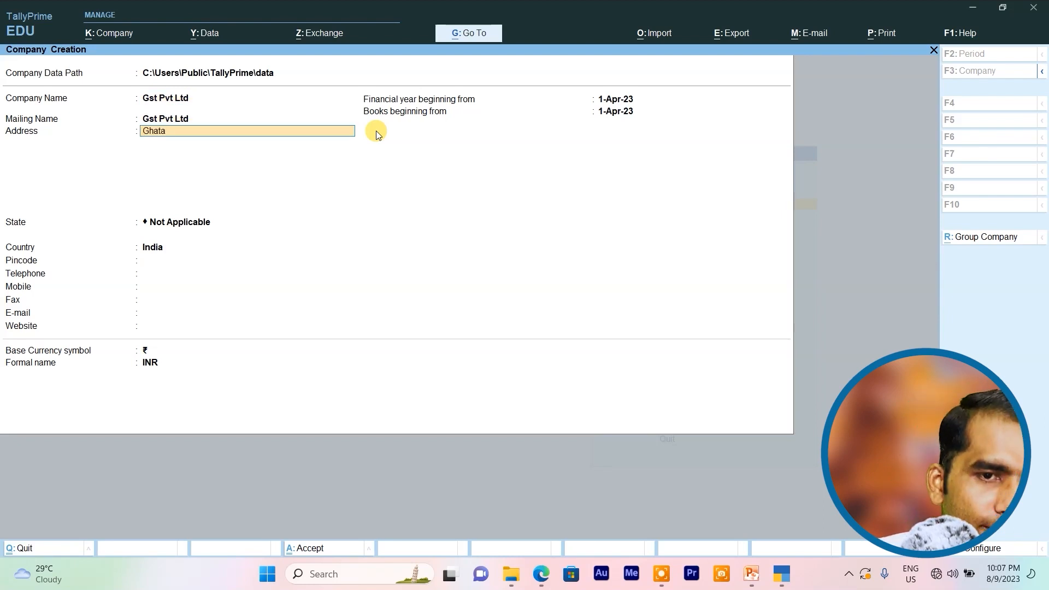
type("mpur Kanpur Ngae")
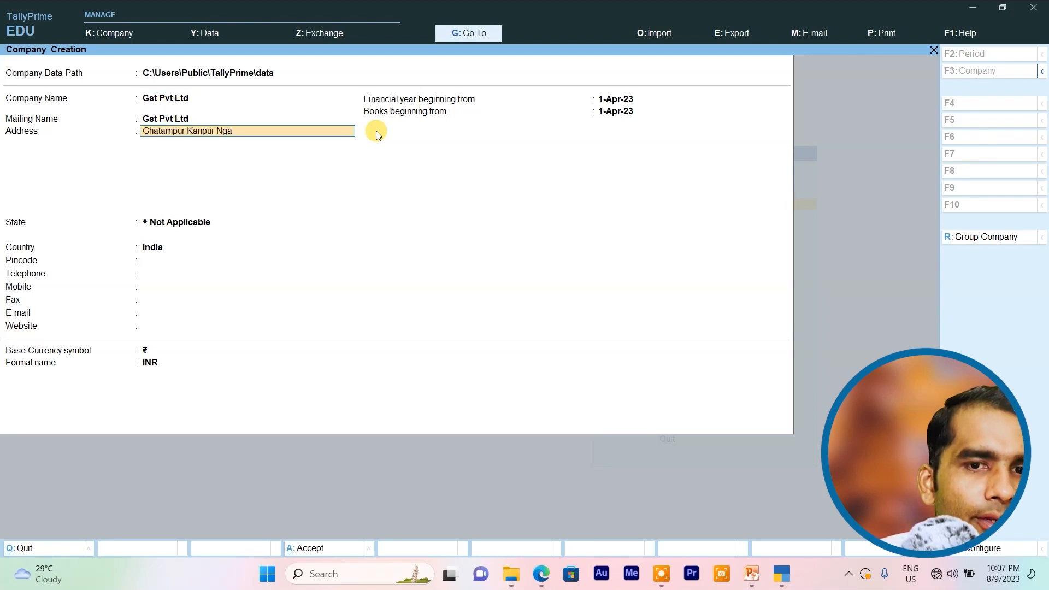
key("BackSpace")
key("BackSpace")
key("BackSpace")
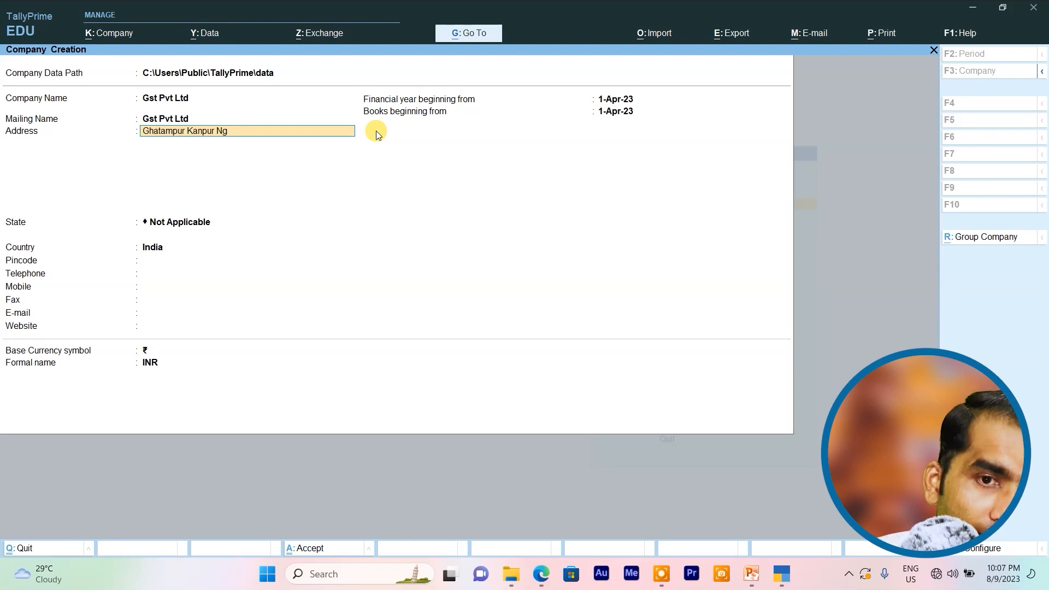
type("agar")
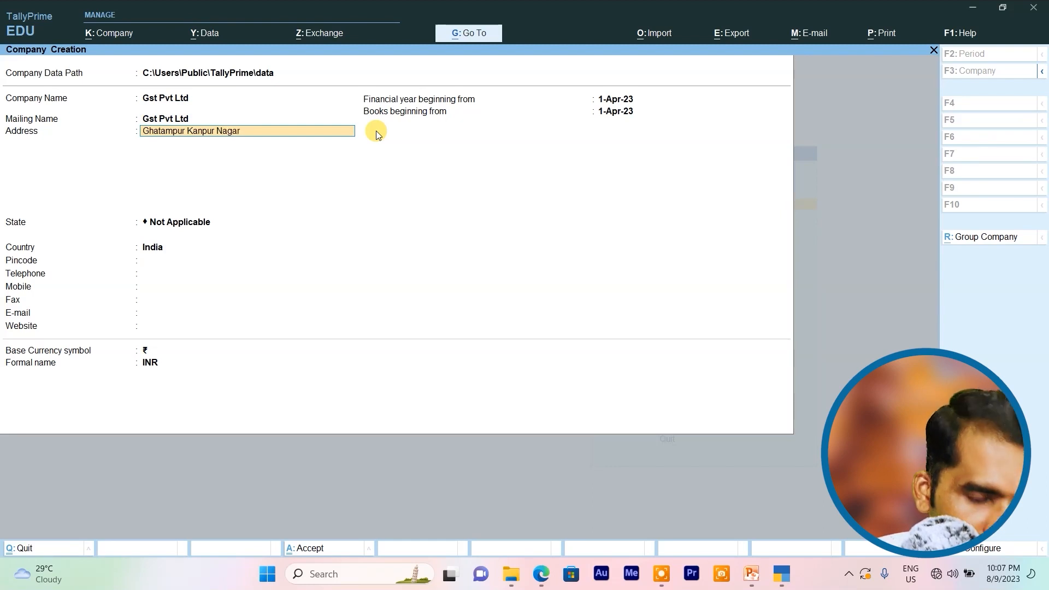
key("Return")
key("Return")
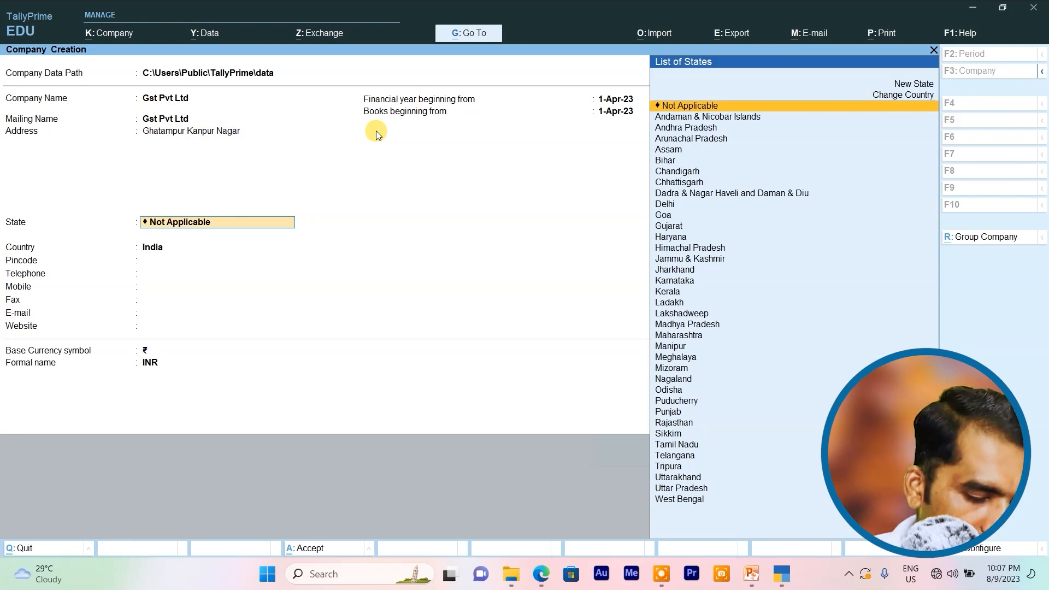
- Set the company's state to Uttar Pradesh and save the new company
type("Uttar Pradesh")
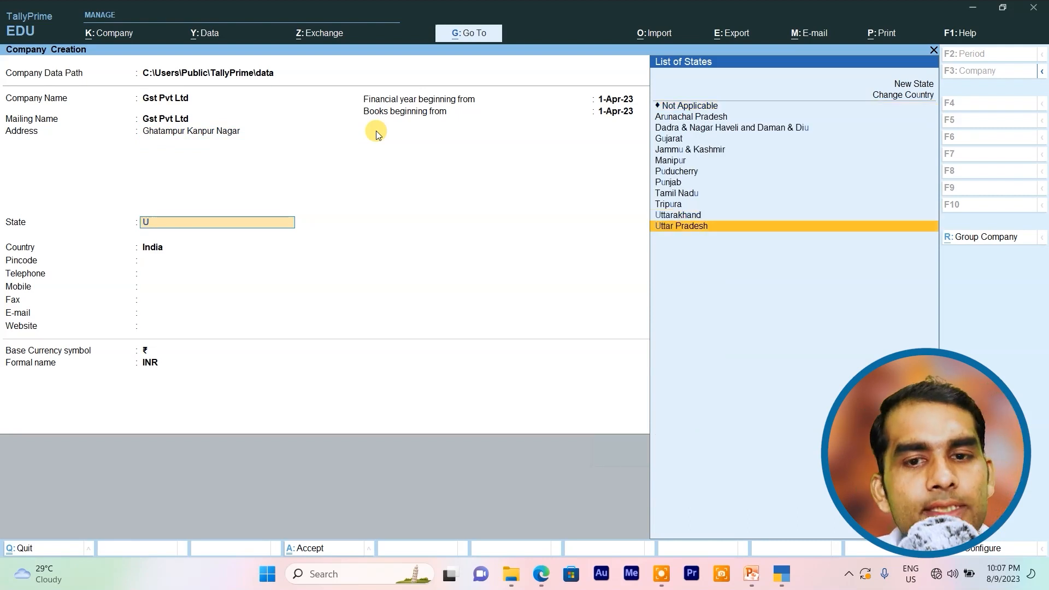
key("Return")
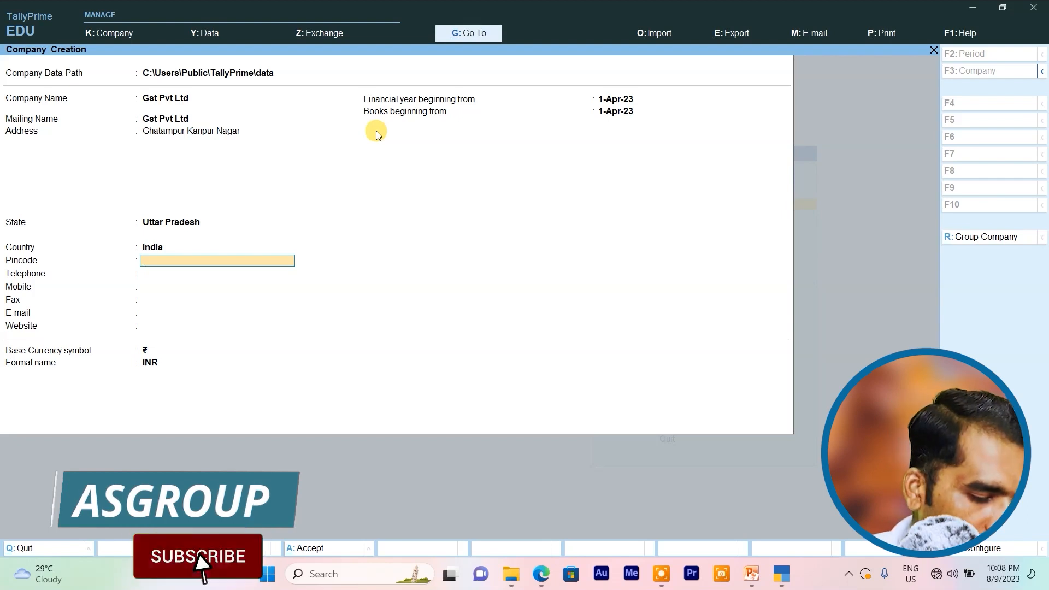
key("ctrl")
key("ctrl+a")
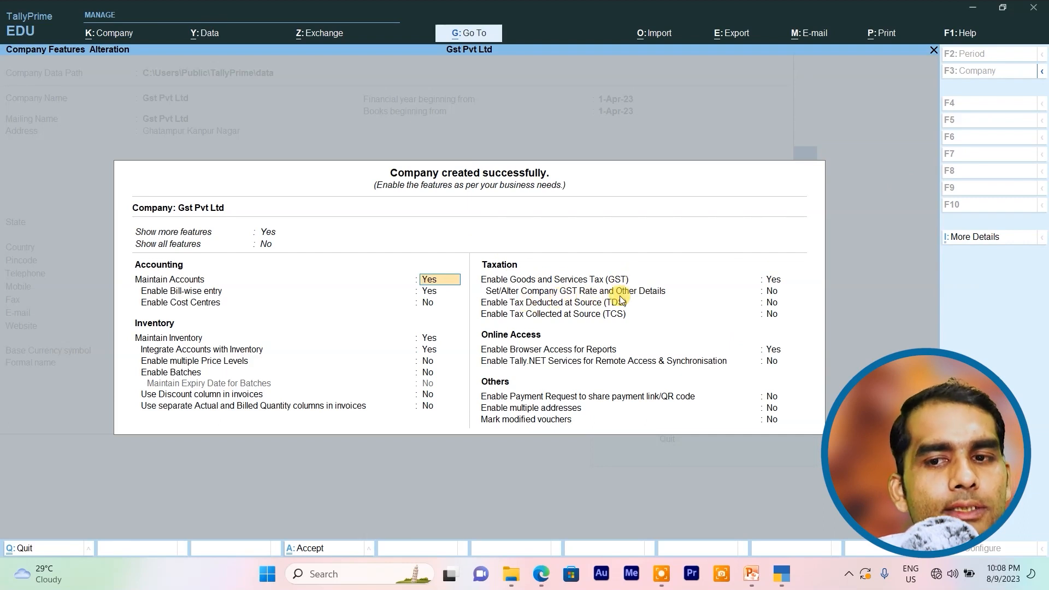
- Enable GST for the company, with state Uttar Pradesh, registration type Regular and Assessee of Other Territory set to No
left_click(775, 283)
key("Return")
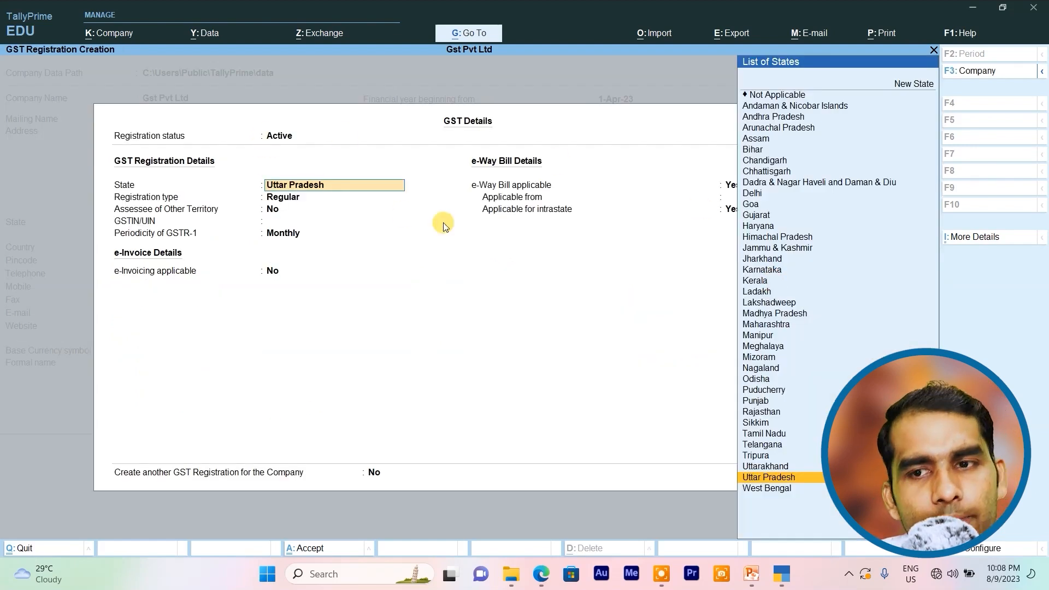
key("Return")
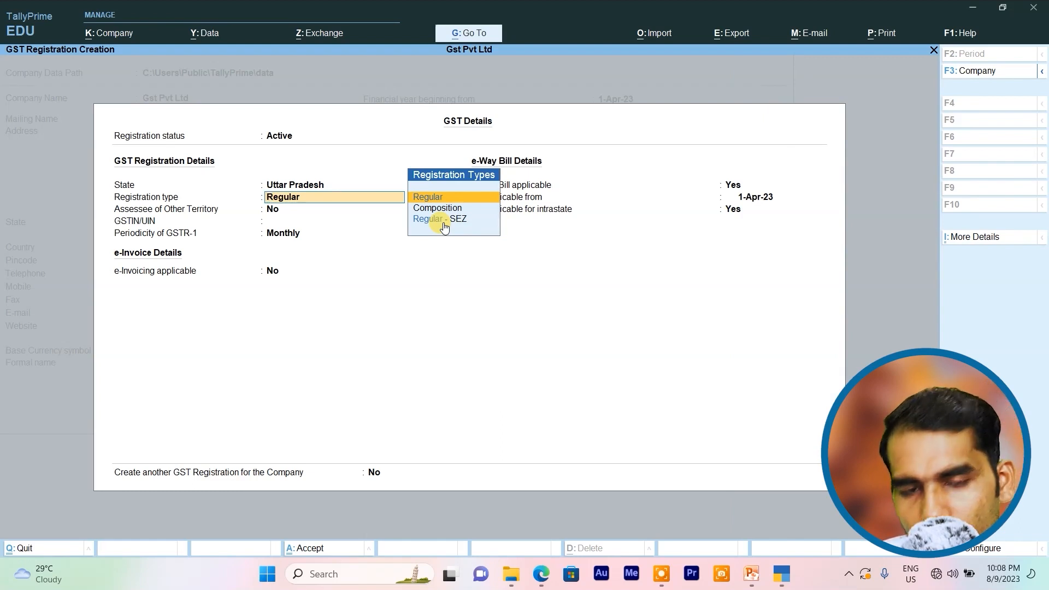
key("Return")
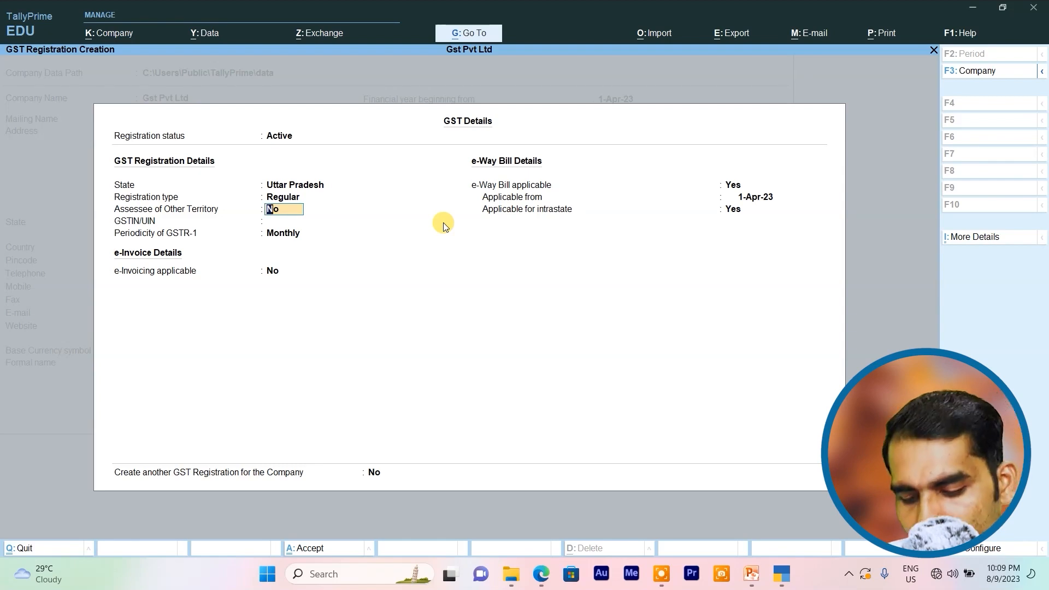
key("Return")
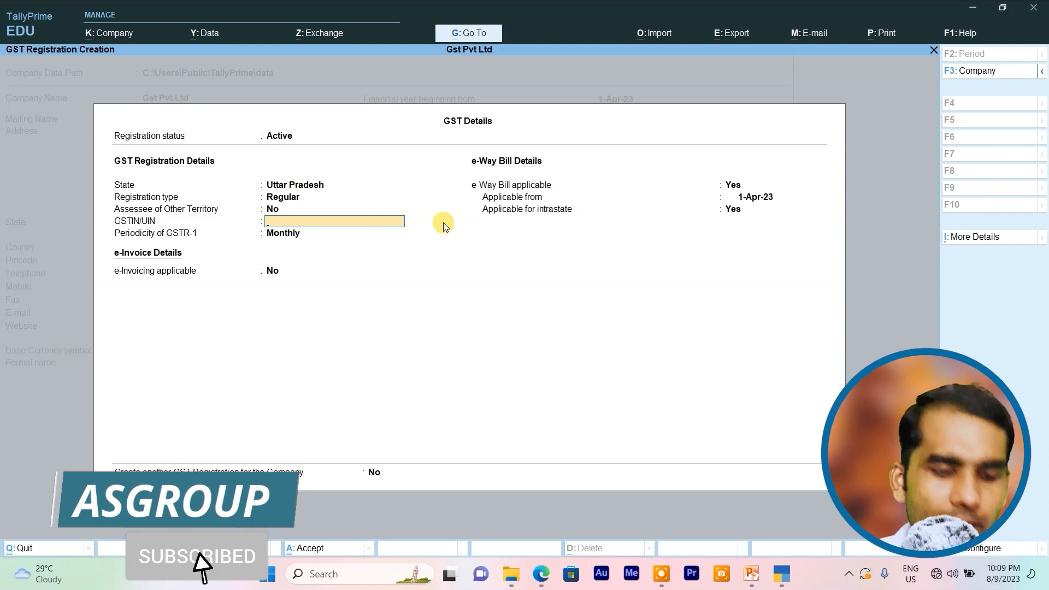
- Enter the company's GSTIN/UIN, keeping GSTR-1 periodicity Monthly and e-Invoicing applicable at No
type("E7859E875E897")
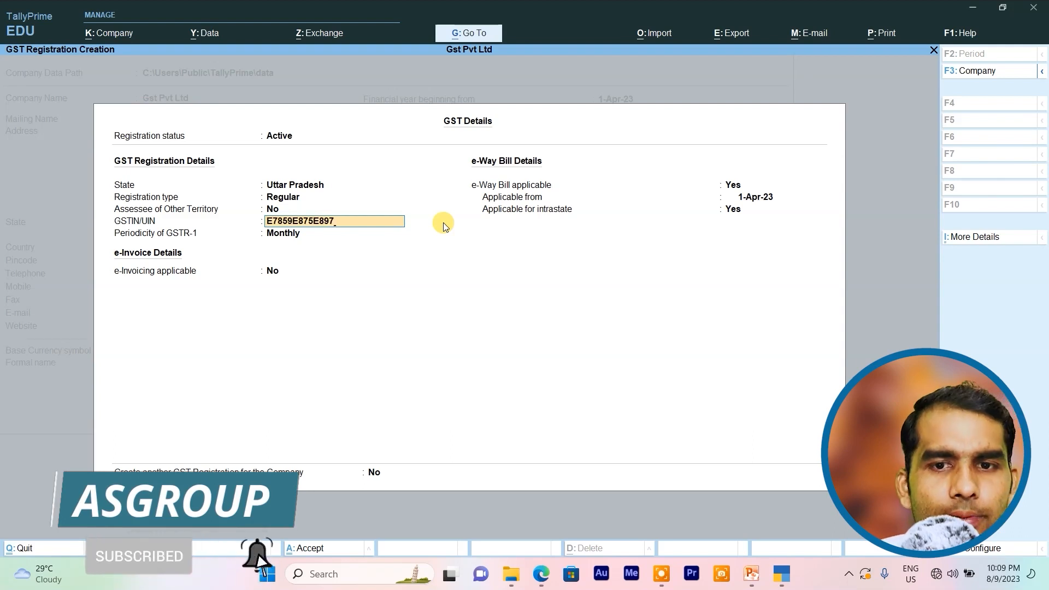
key("Return")
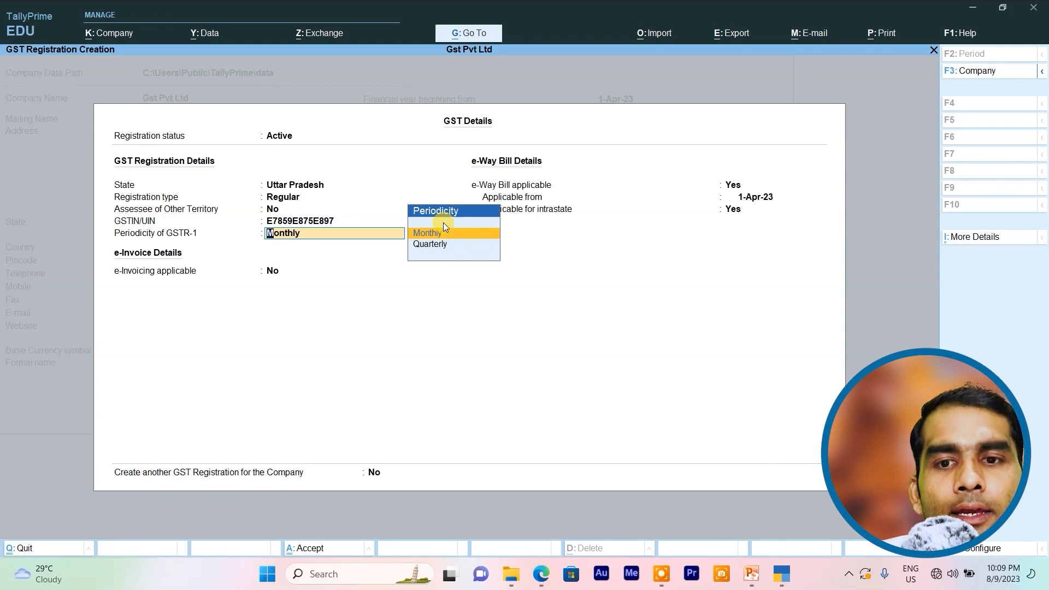
key("Return")
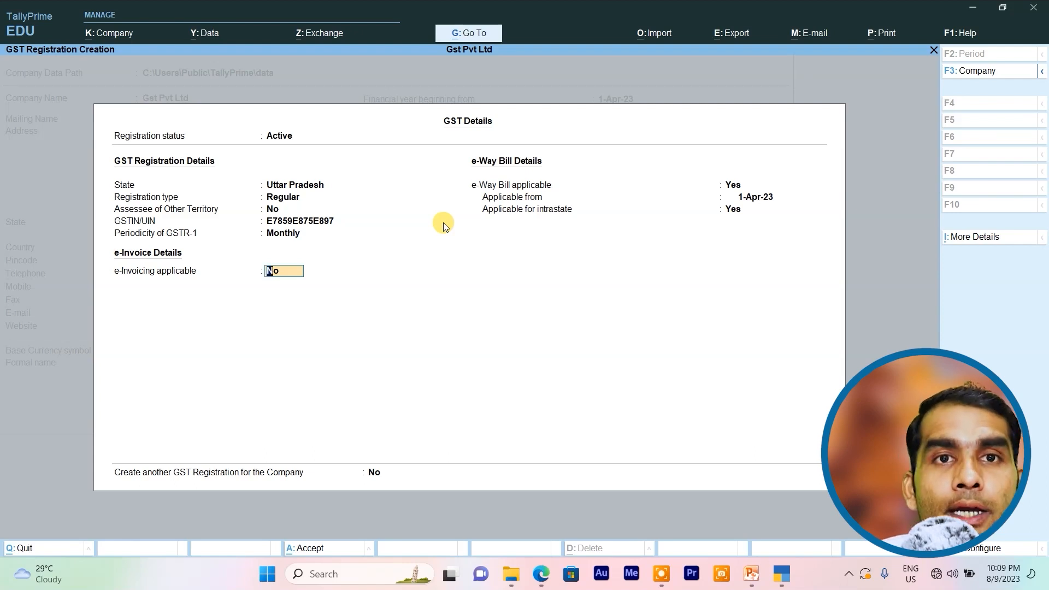
key("Return")
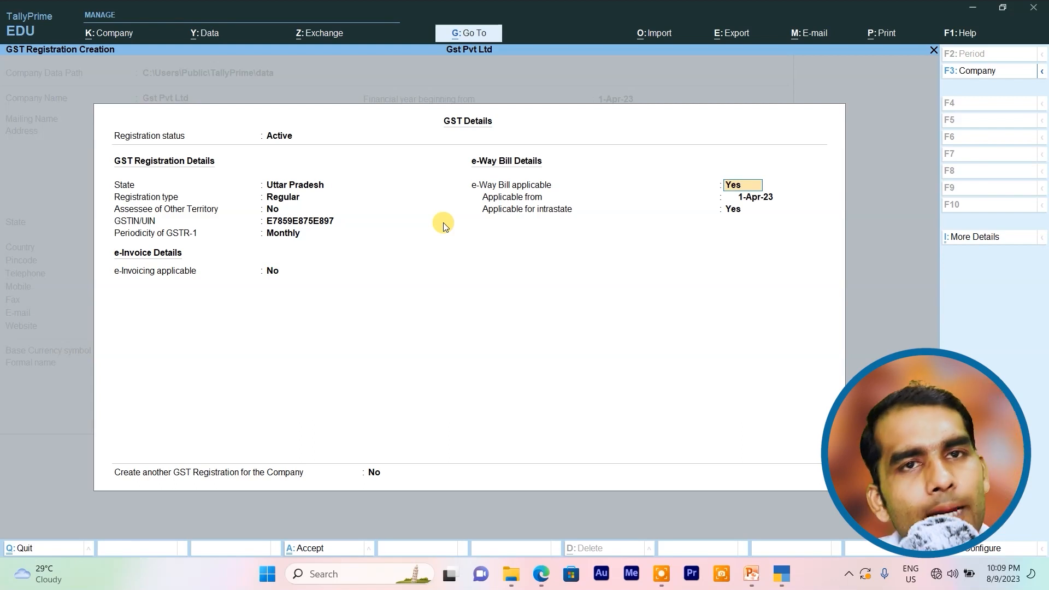
- Set e-Way Bill applicable to No and accept the GST registration details
type("n")
key("Return")
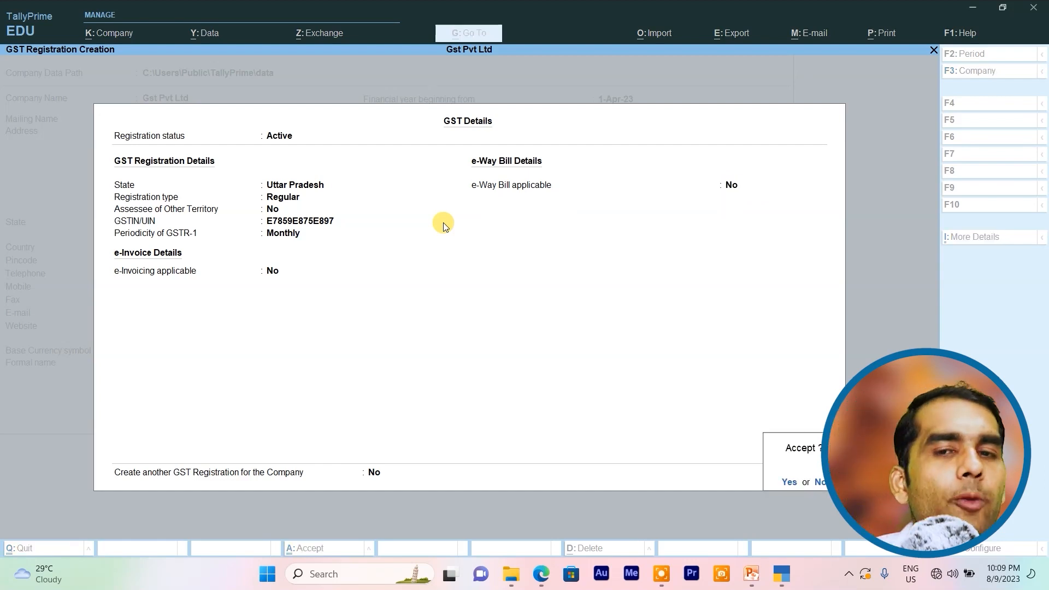
key("y")
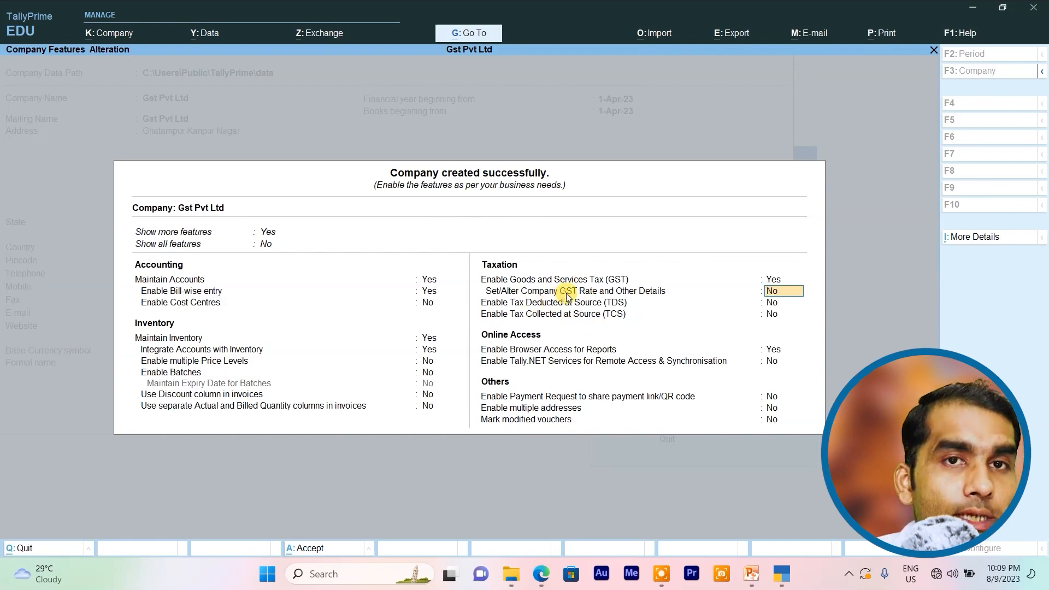
- Enable setting the company GST rate and other details, and set HSN/SAC Details to Use GST Classification
key("y")
key("Return")
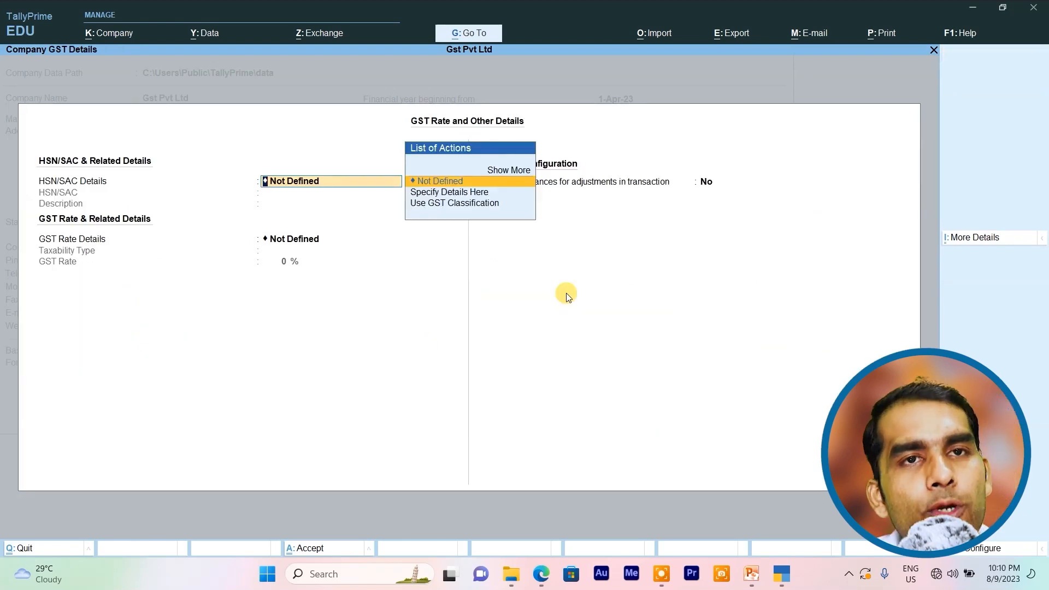
key("Down")
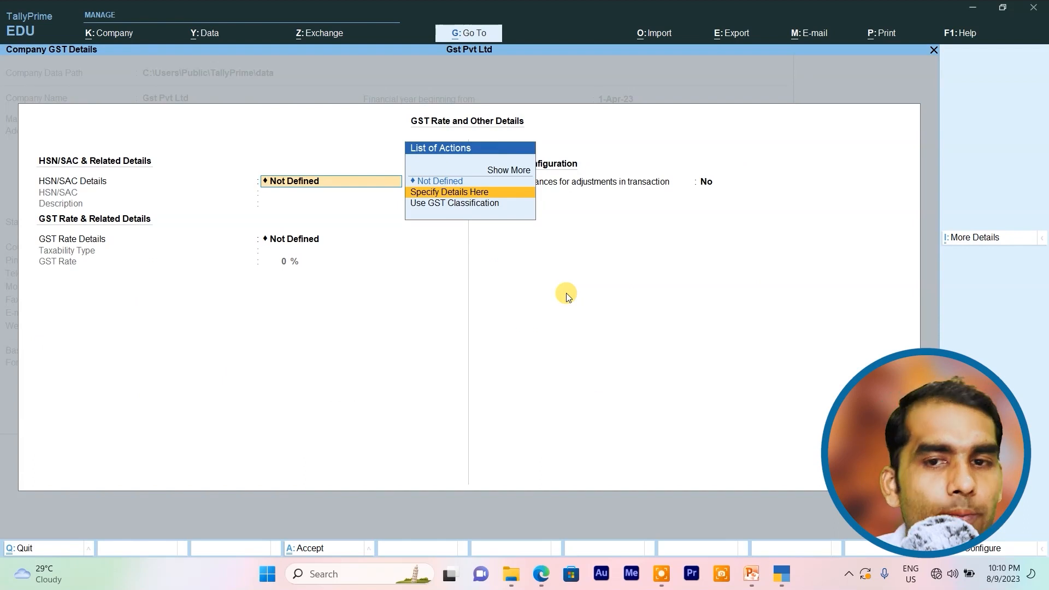
key("Down")
key("Up")
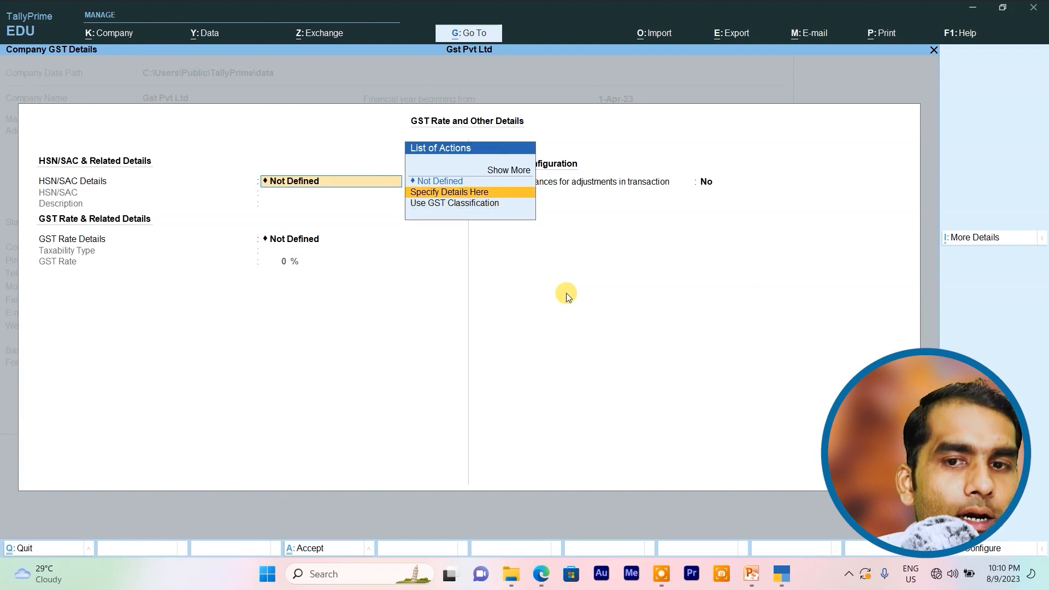
key("Down")
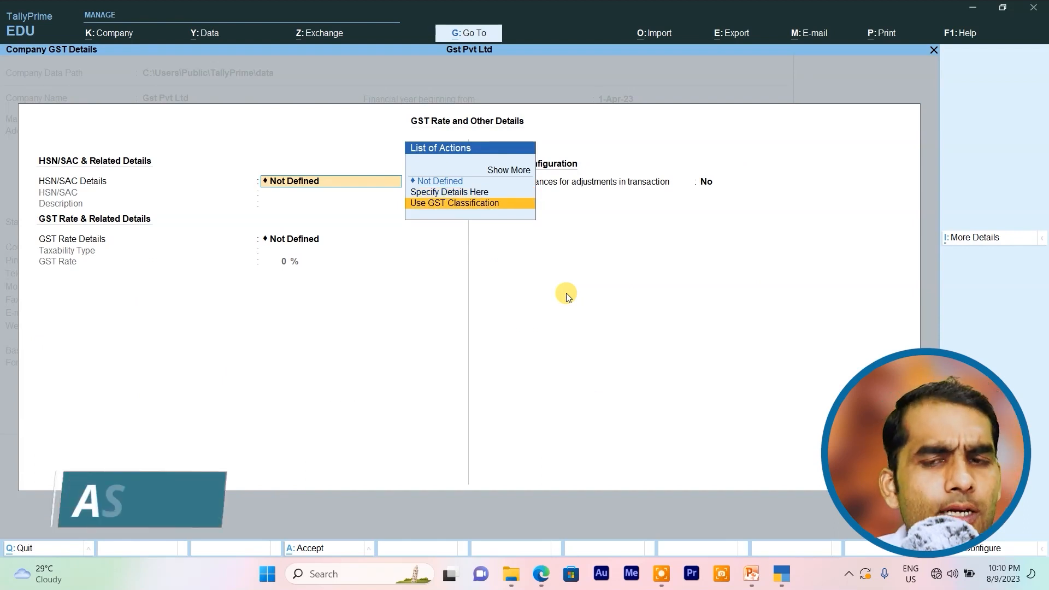
key("Return")
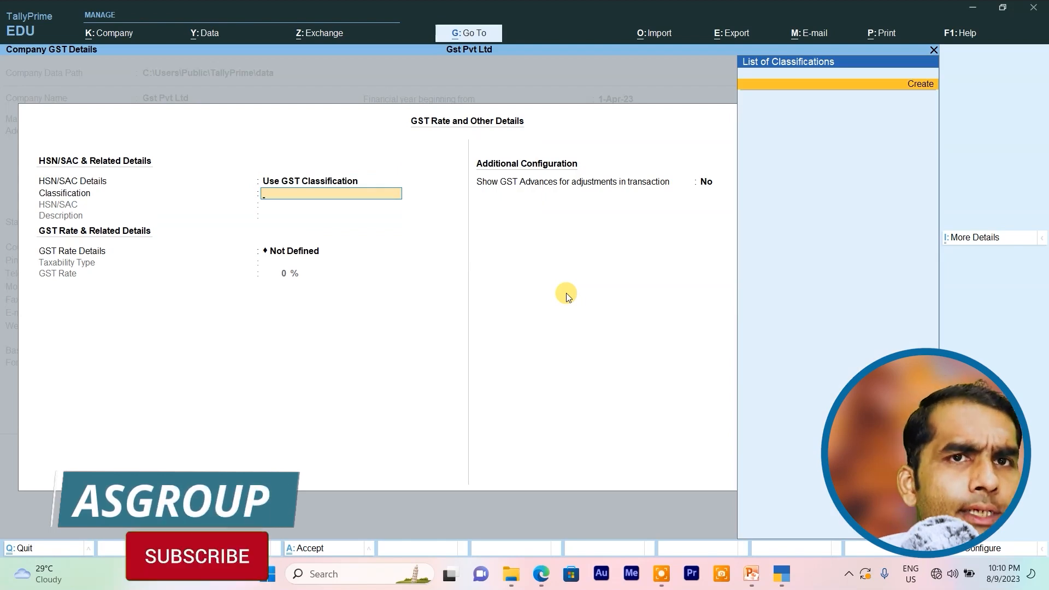
- Start a new GST classification named Mobile Phone and set its HSN/SAC Details to Specify Details Here
key("Return")
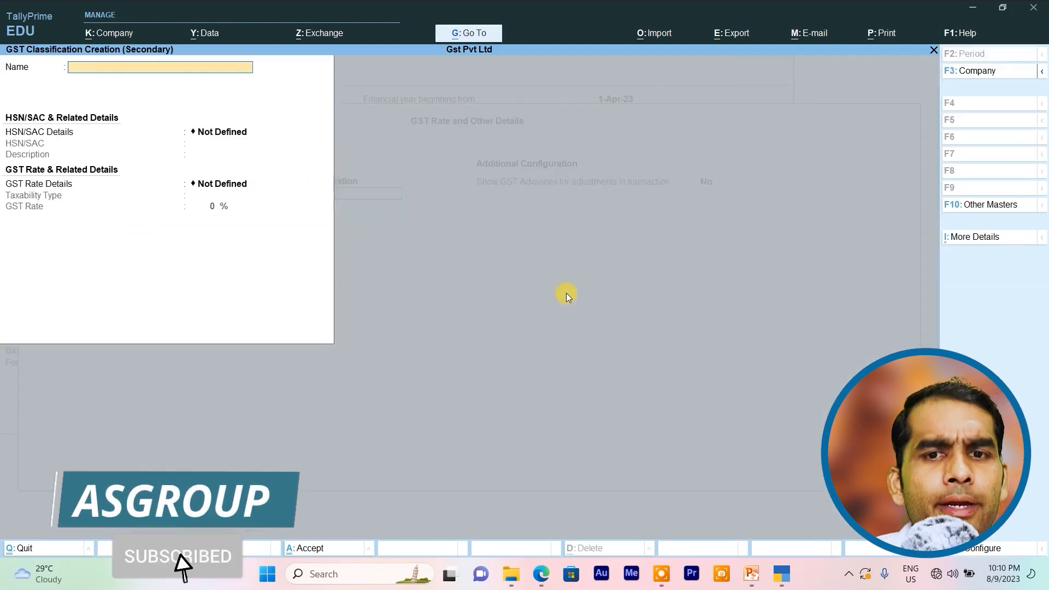
type("Mobile Phone")
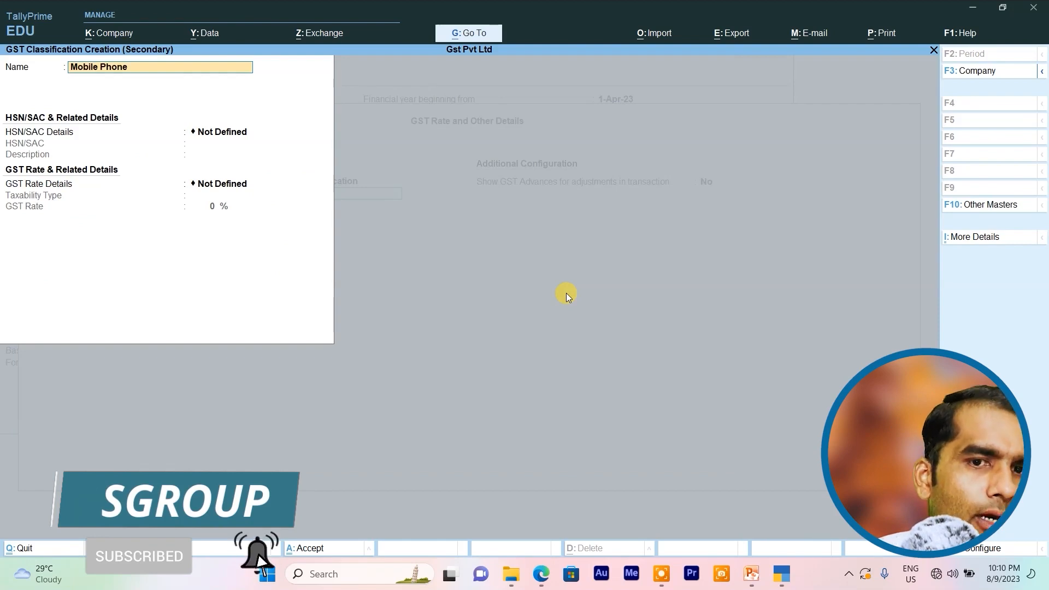
key("Return")
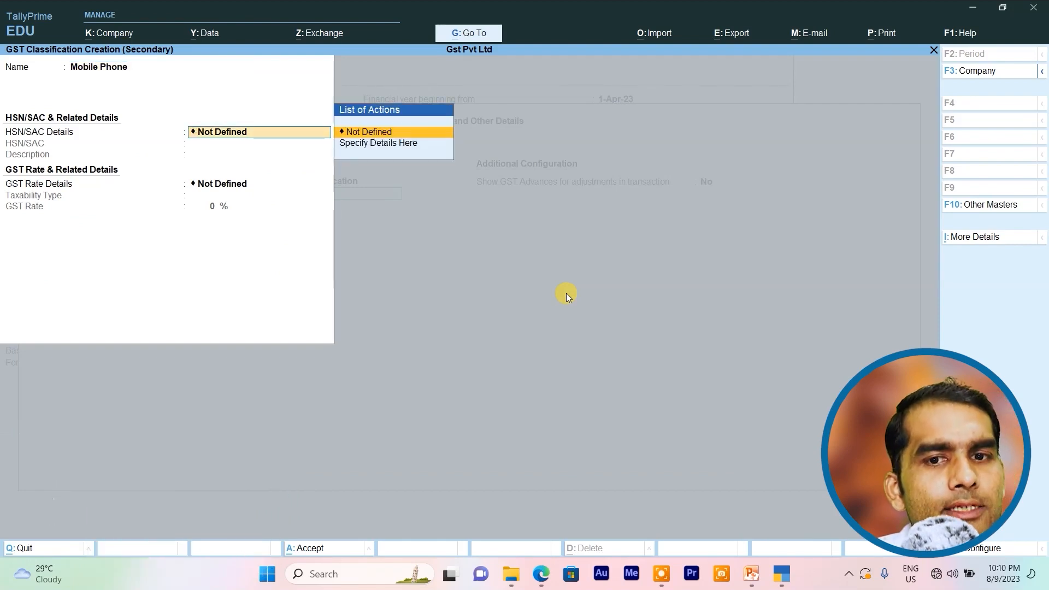
key("Down")
key("Return")
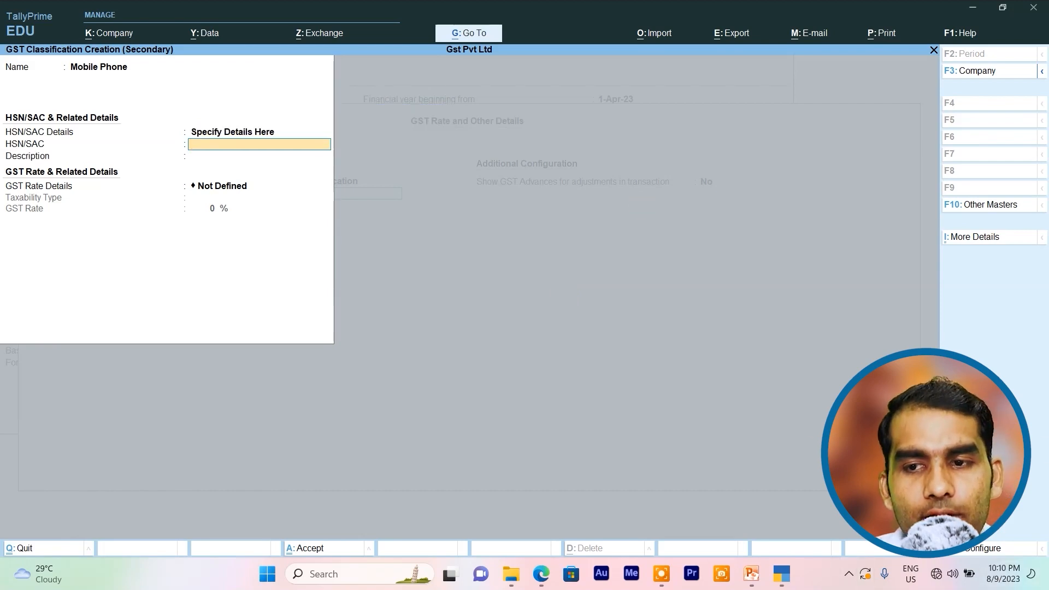
- Copy the mobile phone HSN code 85171219 from the Bing chat table in Edge and enter it as the classification's HSN/SAC in TallyPrime
left_click(541, 574)
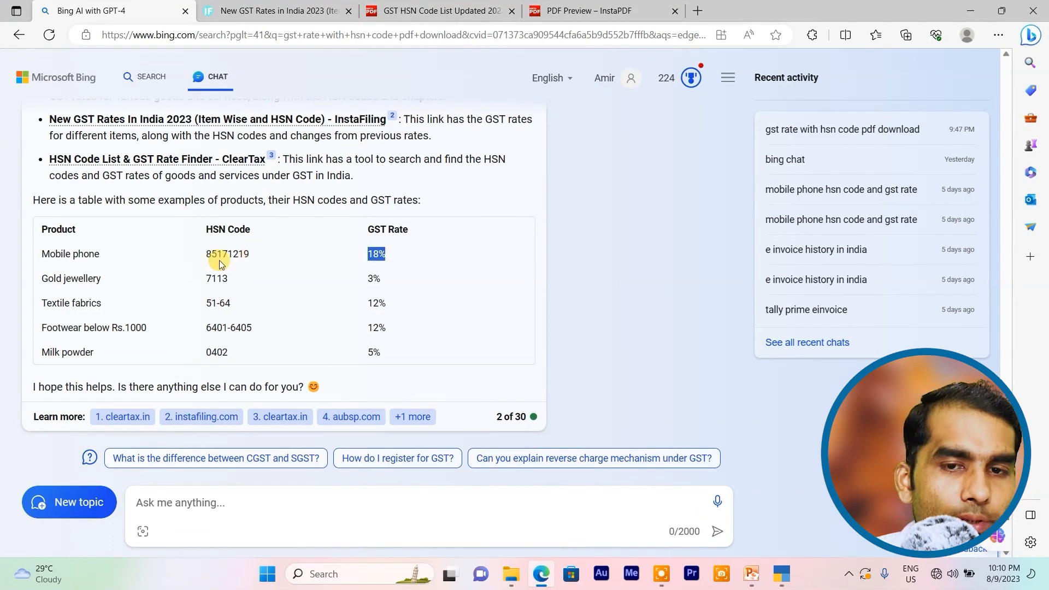
left_click_drag(206, 256, 224, 247)
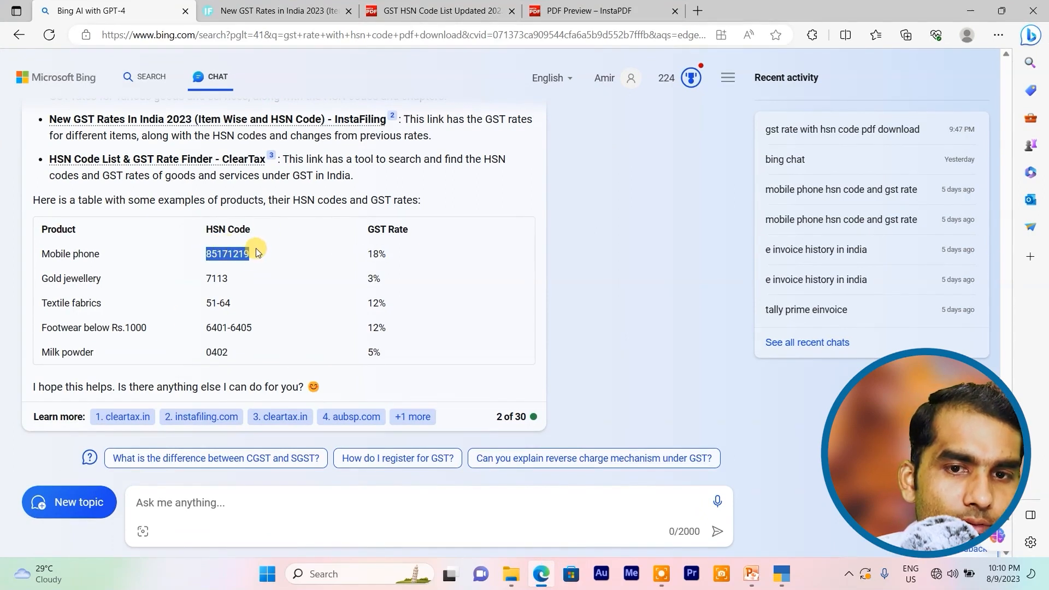
key("ctrl+c")
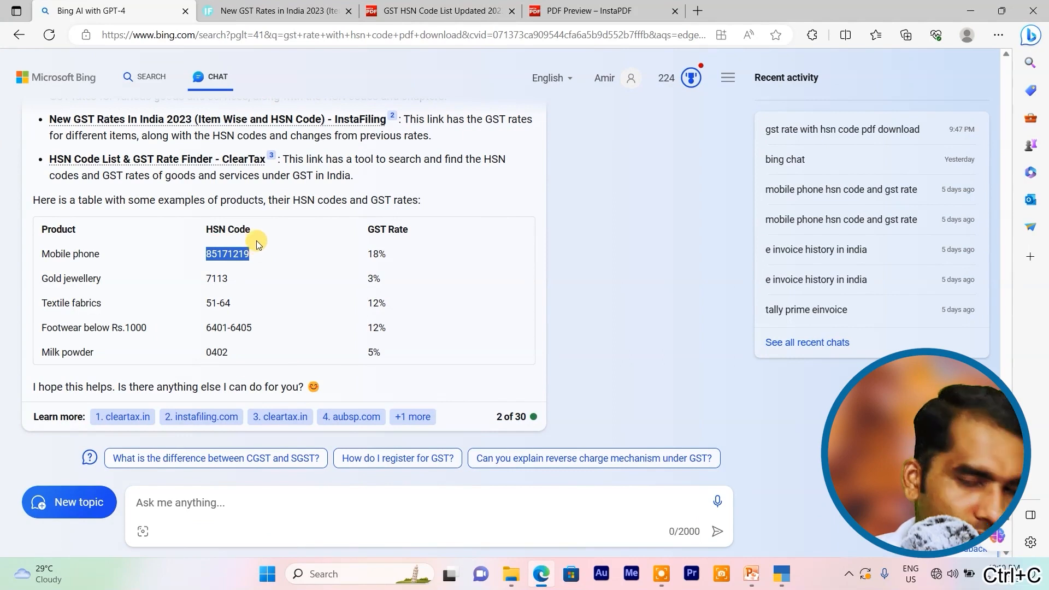
key("alt+Tab")
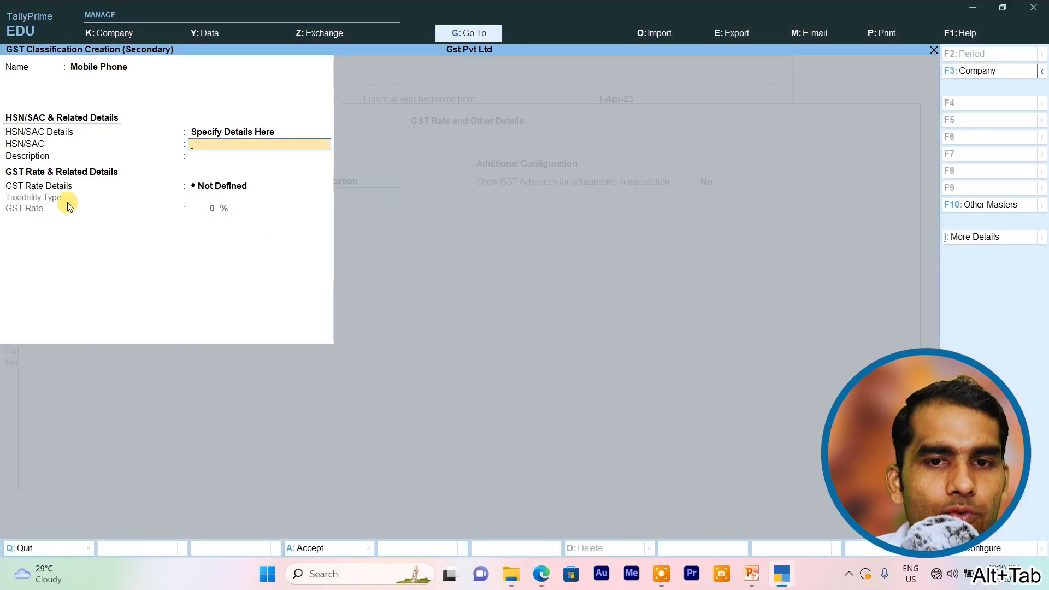
key("ctrl+v")
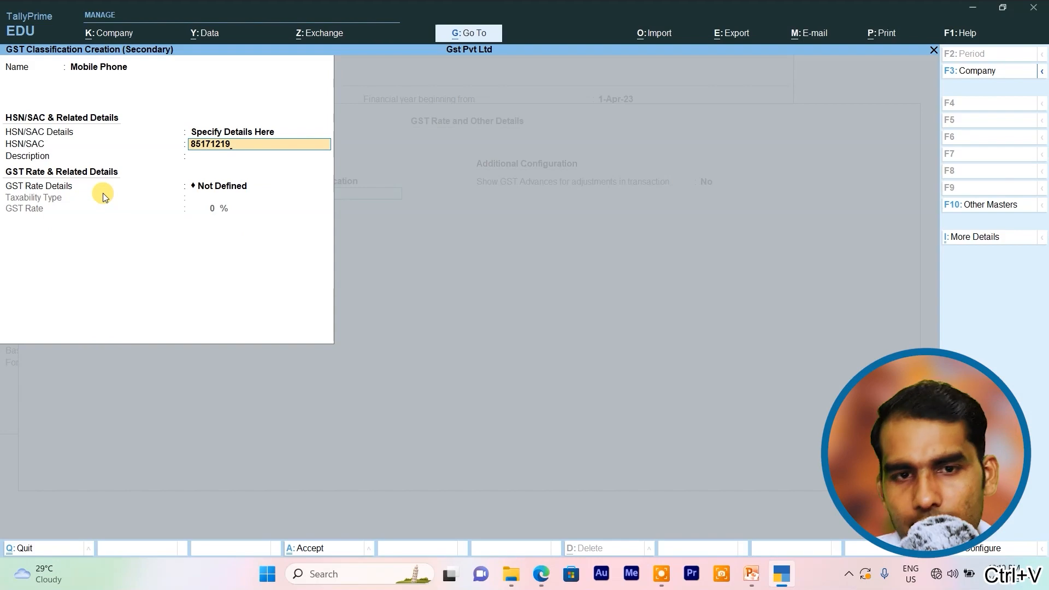
key("Return")
key("Return")
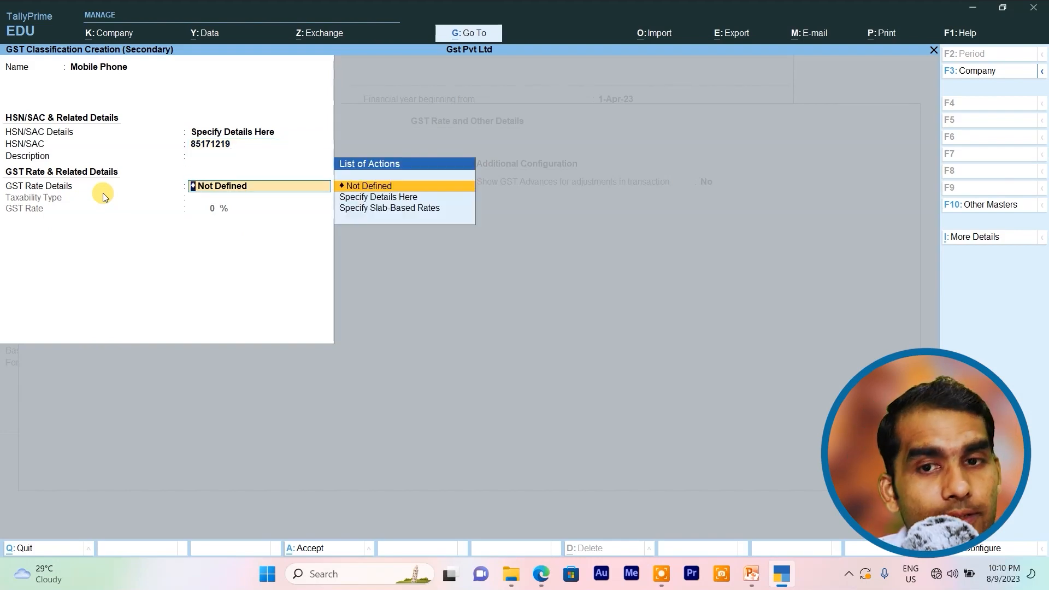
- Set the classification's GST Rate Details to Specify Details Here, Taxable at 18%, and accept the Mobile Phone classification
key("Down")
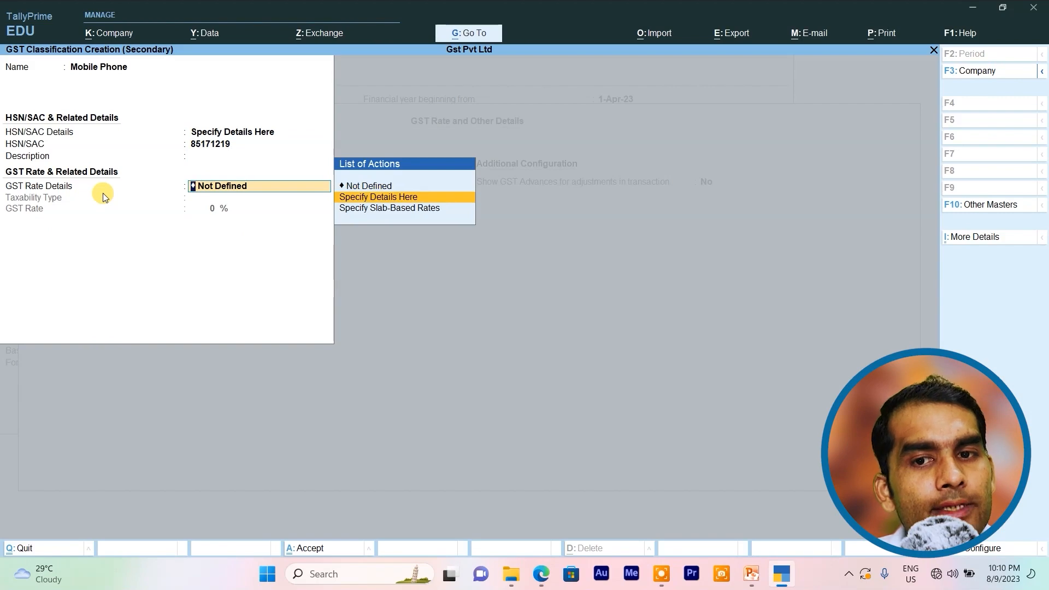
key("Return")
key("Return")
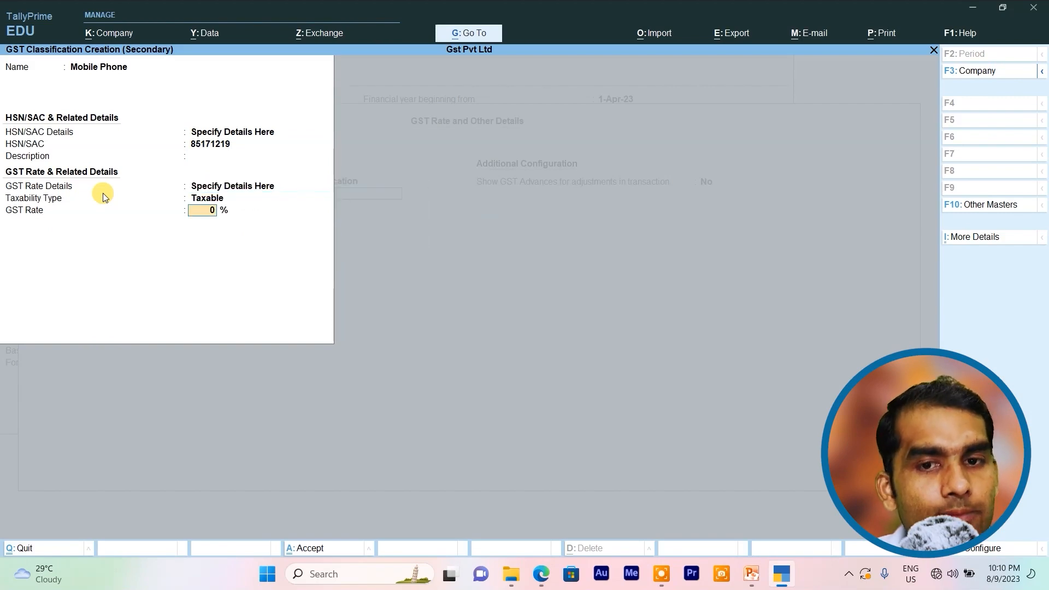
type("18")
key("Return")
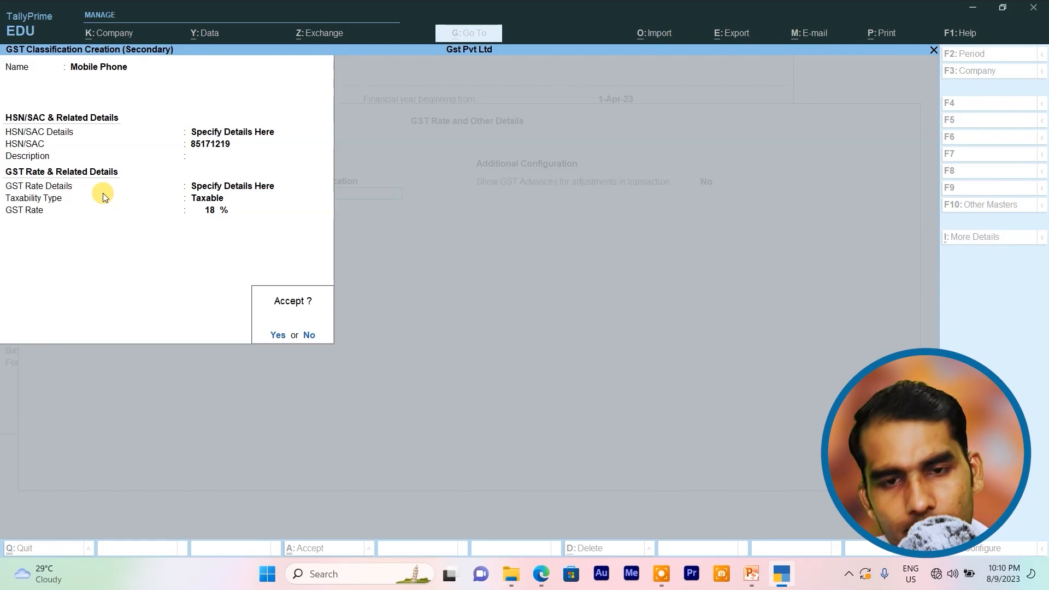
key("Return")
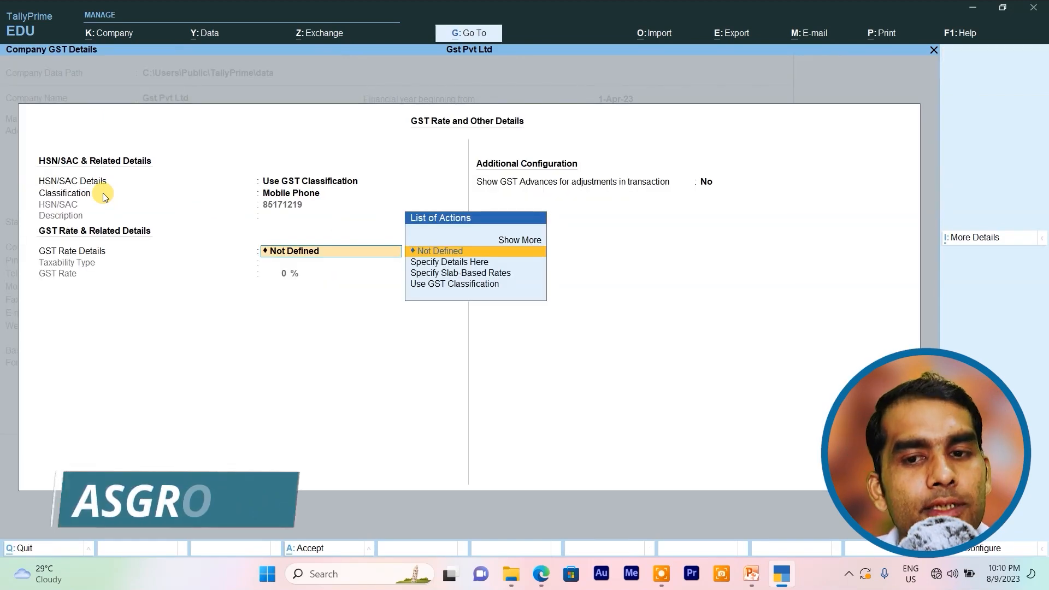
- Set the company's GST Rate Details to the Mobile Phone GST classification, keep GST Advances at No, and accept the company features
key("Down")
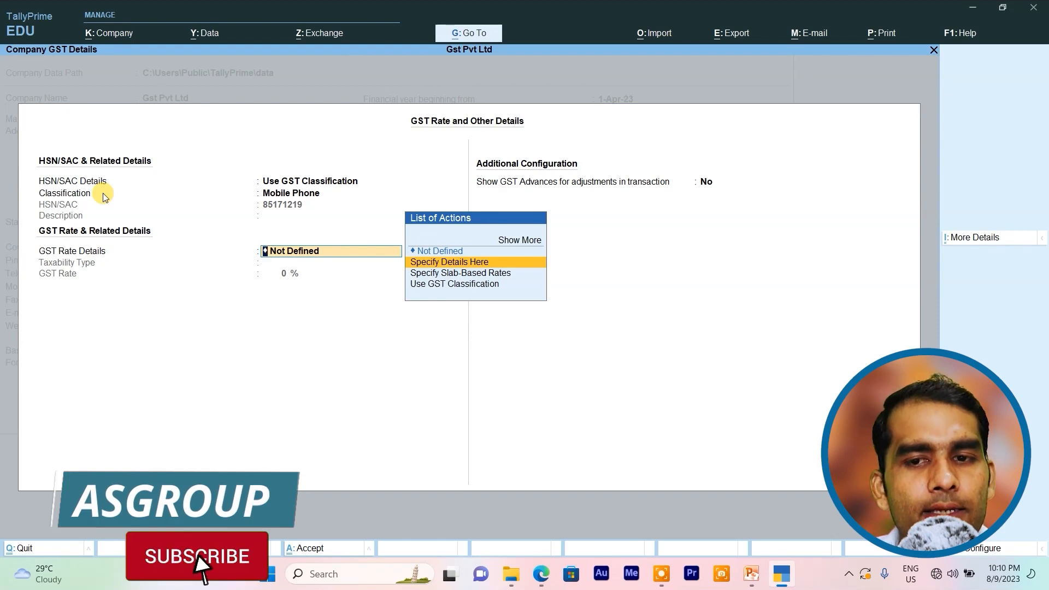
key("Down")
key("Down")
key("Return")
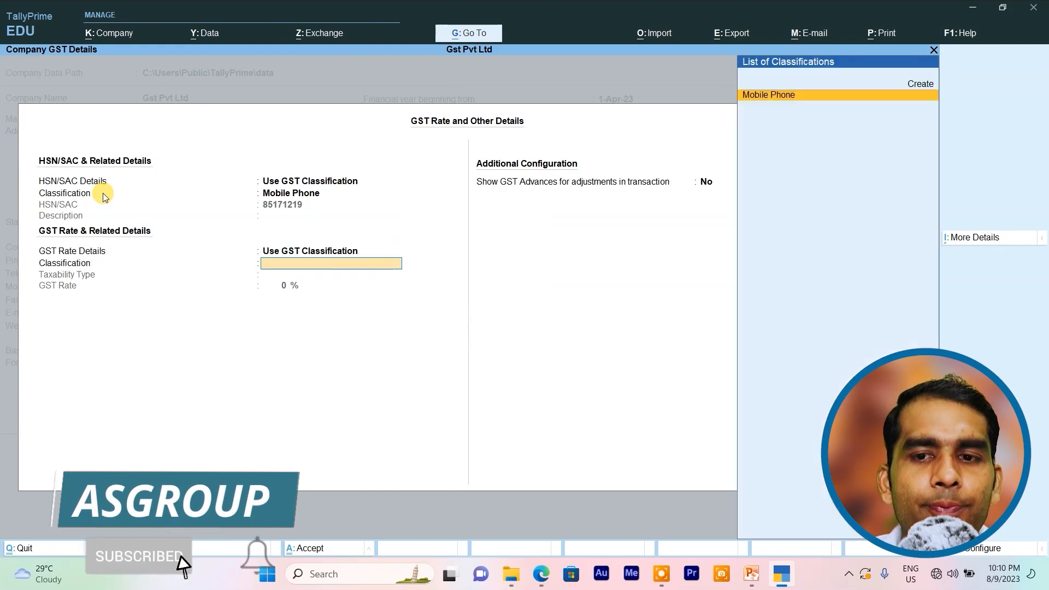
key("Return")
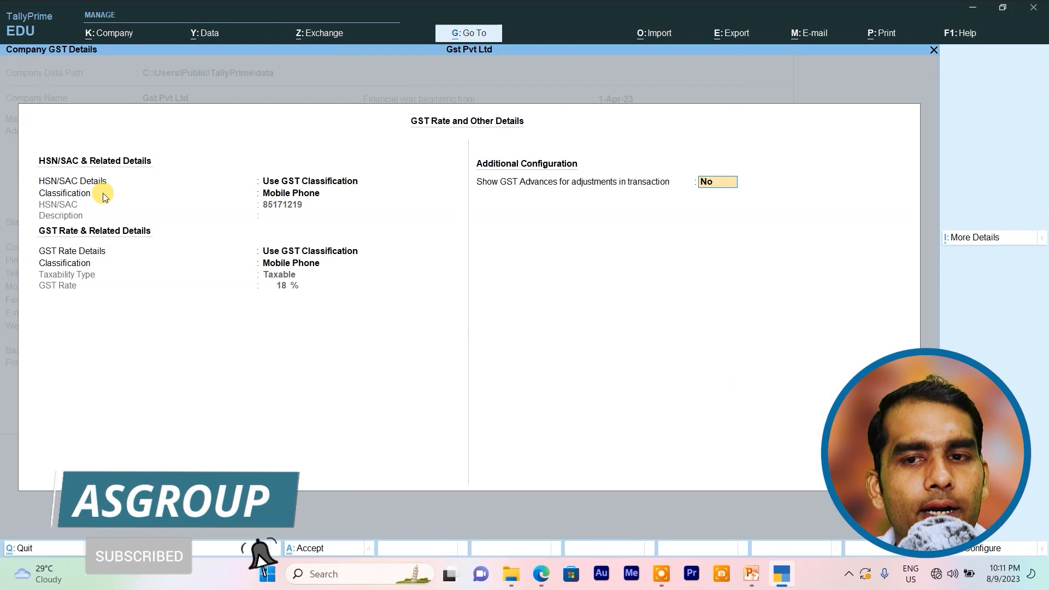
key("Return")
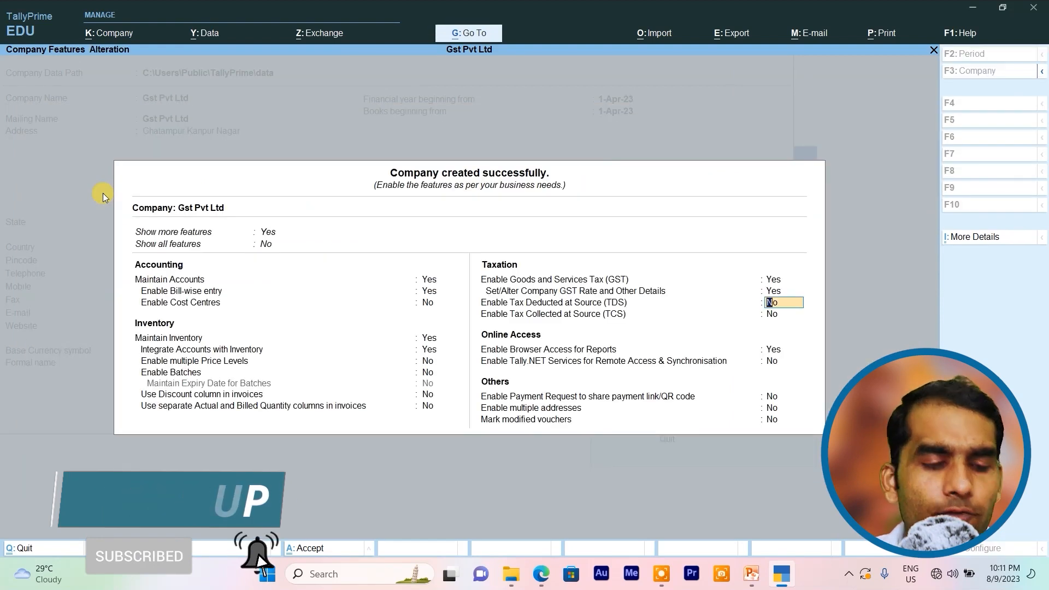
key("ctrl+a")
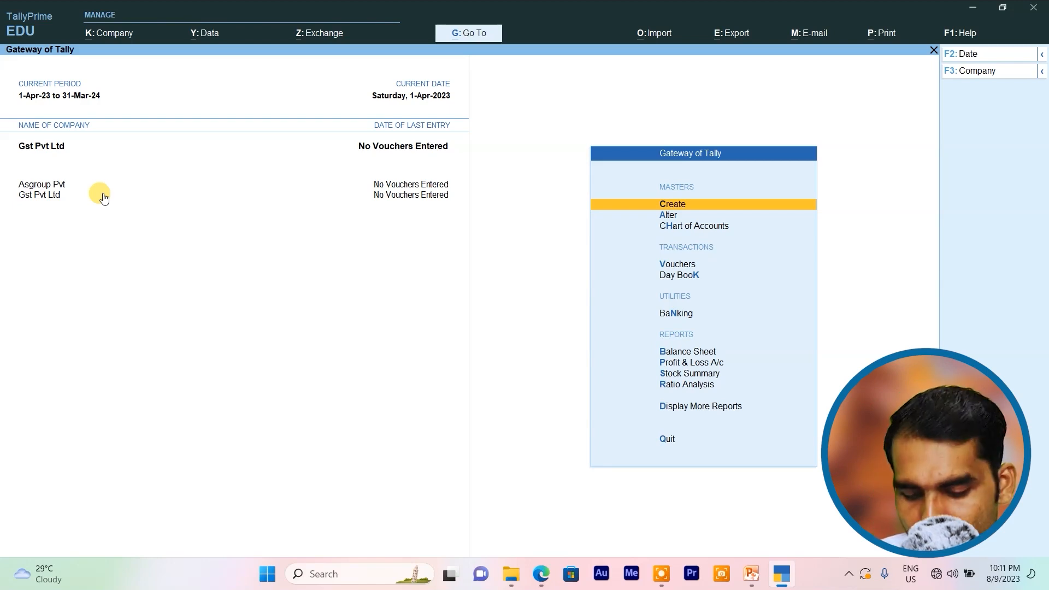
- Start creating a new Stock Item from the inventory masters
key("Return")
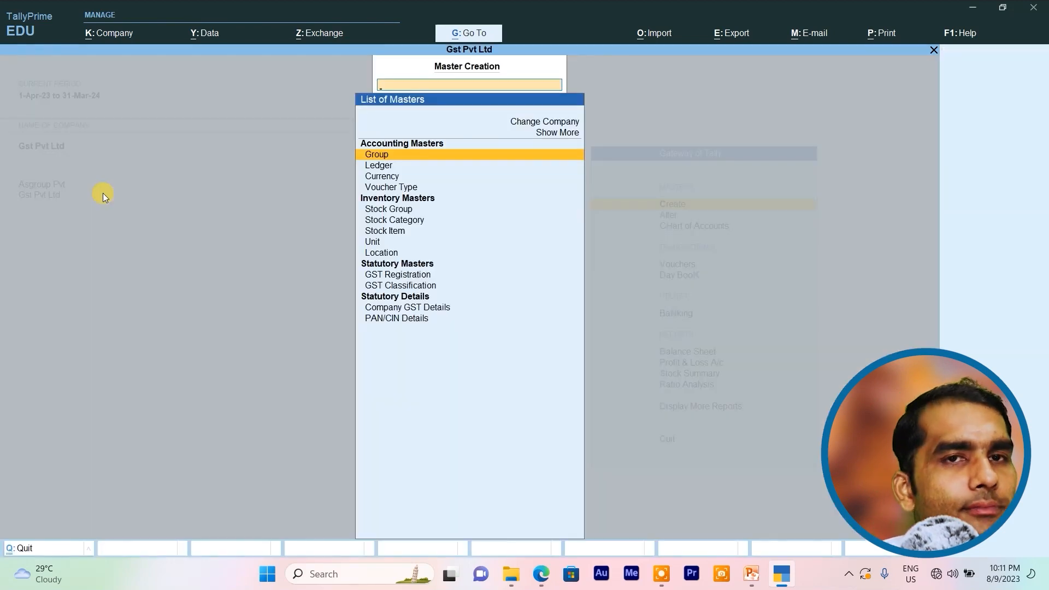
key("Down")
key("Down")
key("Down")
key("Down")
key("Down")
key("Up")
key("Down")
key("Down")
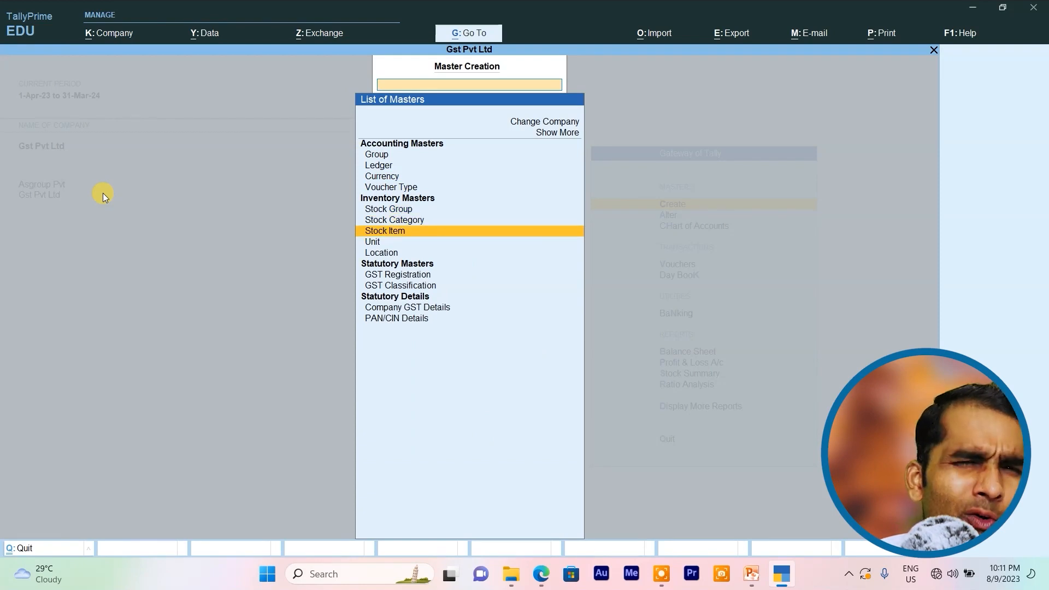
key("Return")
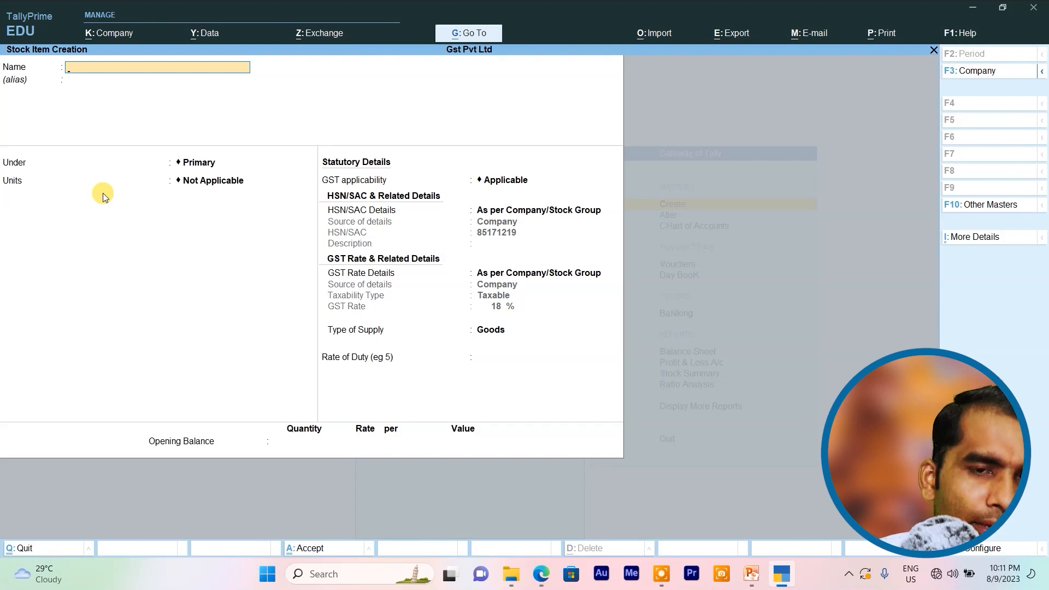
- Name the stock item Samsung Galaxy F 62
type("Samsung L")
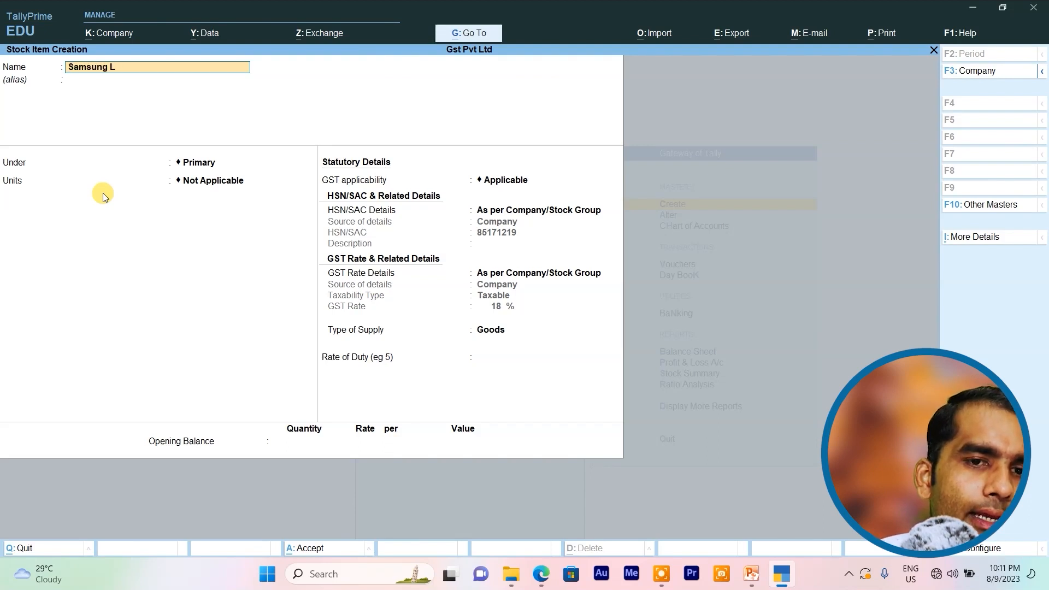
key("BackSpace")
type("Ga")
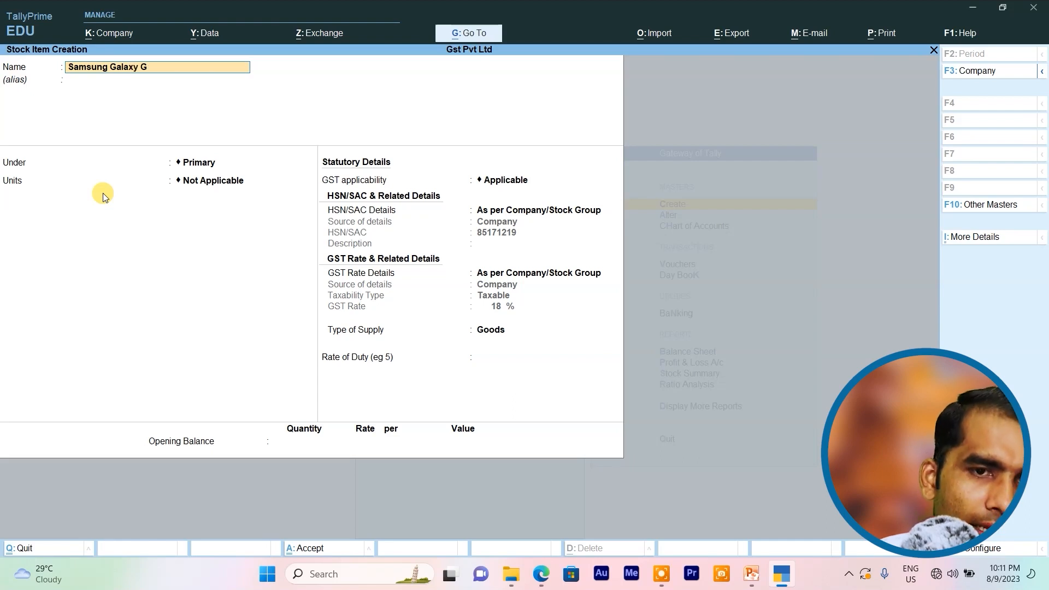
type("laxy G")
key("BackSpace")
type("F ")
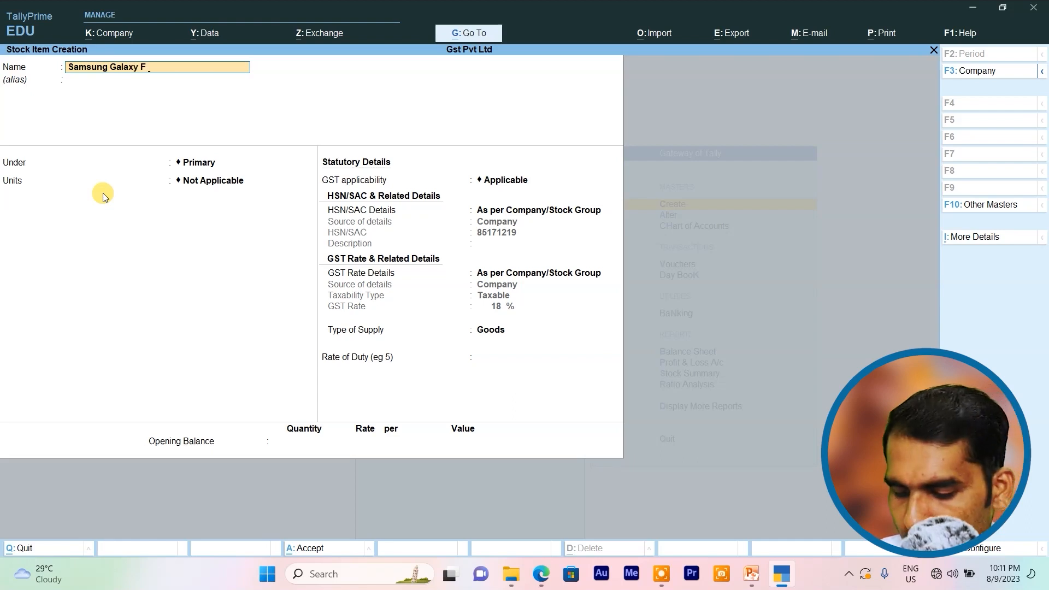
type("62")
key("Return")
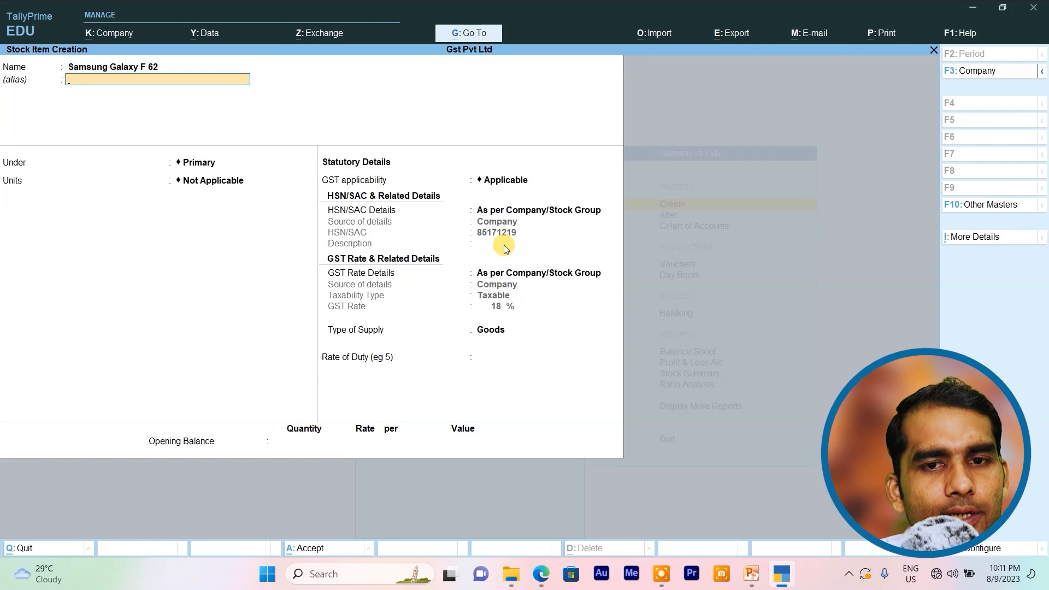
- Create the stock group Samusng under Primary for the item, keeping quantity addition at No and GST details As per Company/Stock Group
key("Return")
key("Up")
key("Return")
type("Samusng")
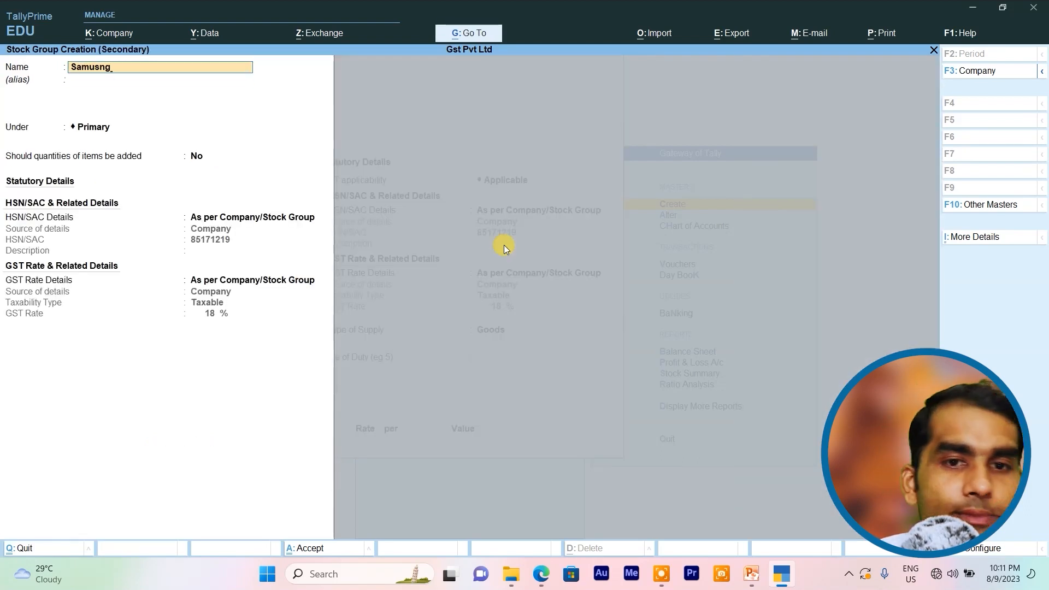
key("Return")
key("Return")
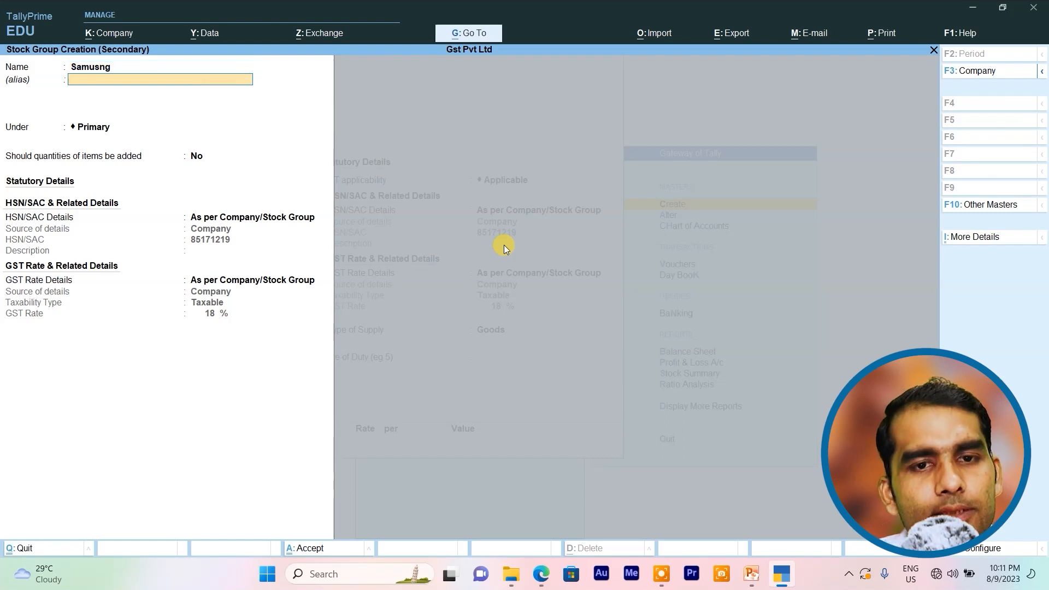
key("Return")
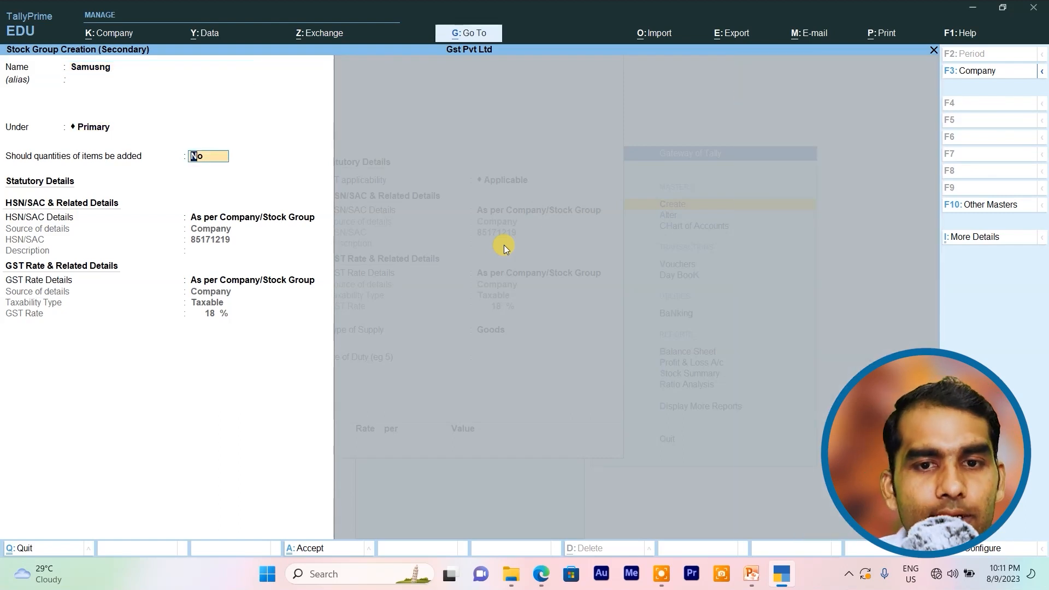
key("Return")
key("Return")
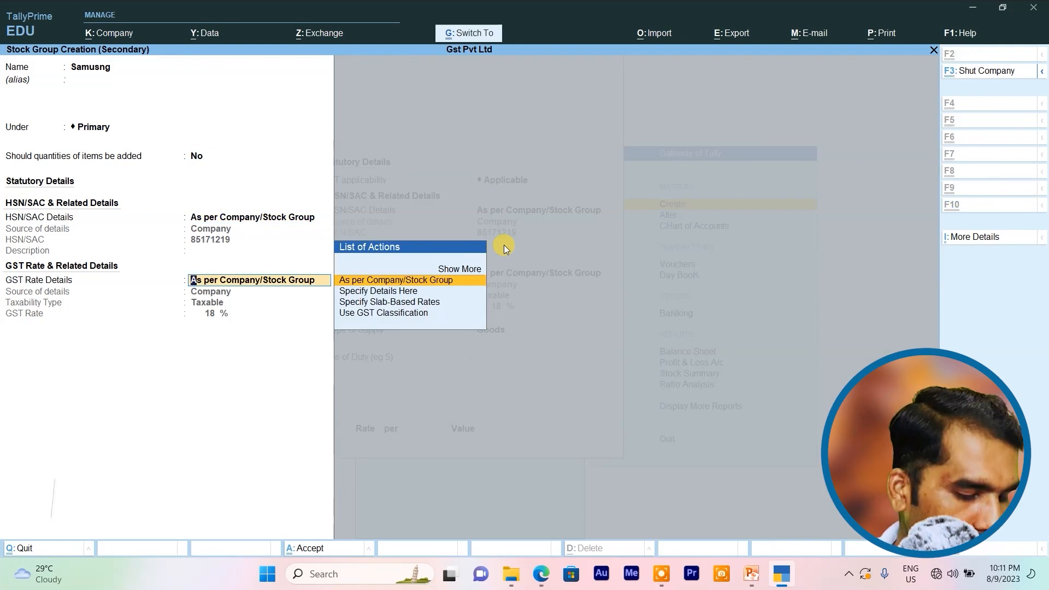
key("ctrl+a")
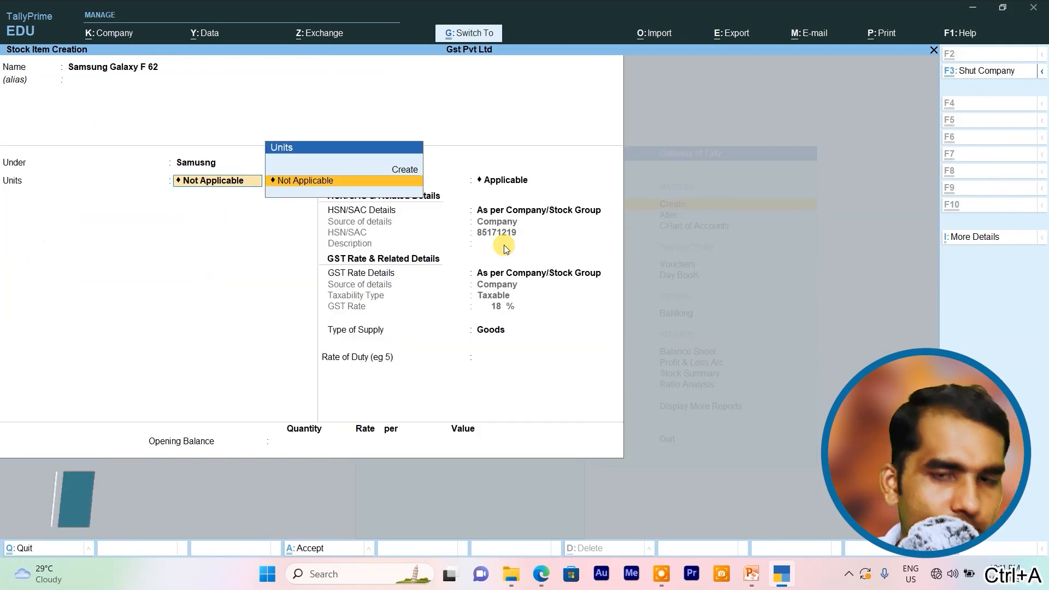
- Create the simple unit nos with UQC NOS-NUMBERS and 0 decimal places for the item, and save the stock item
key("Up")
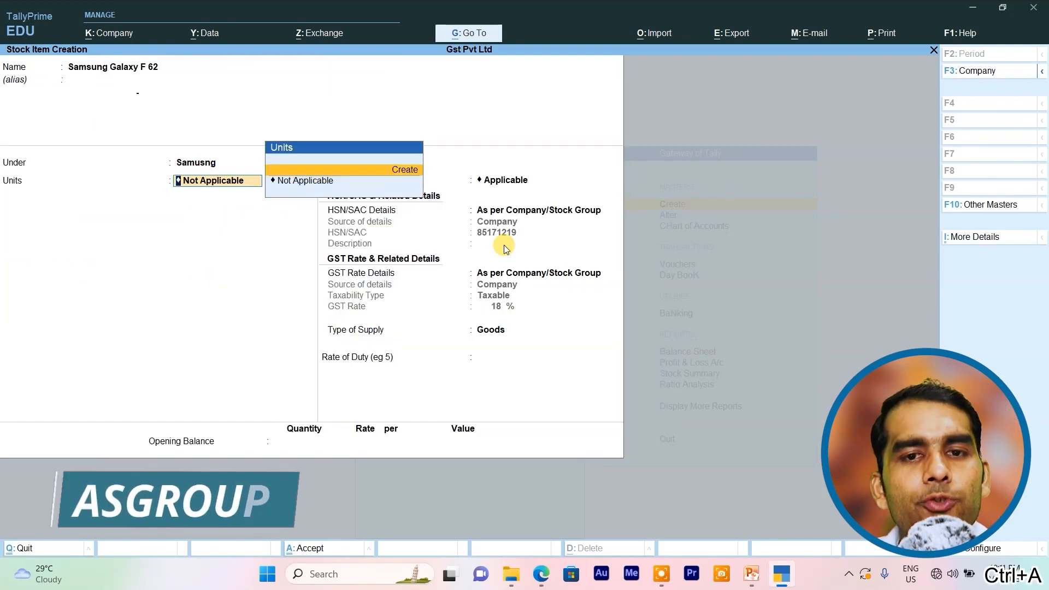
key("Return")
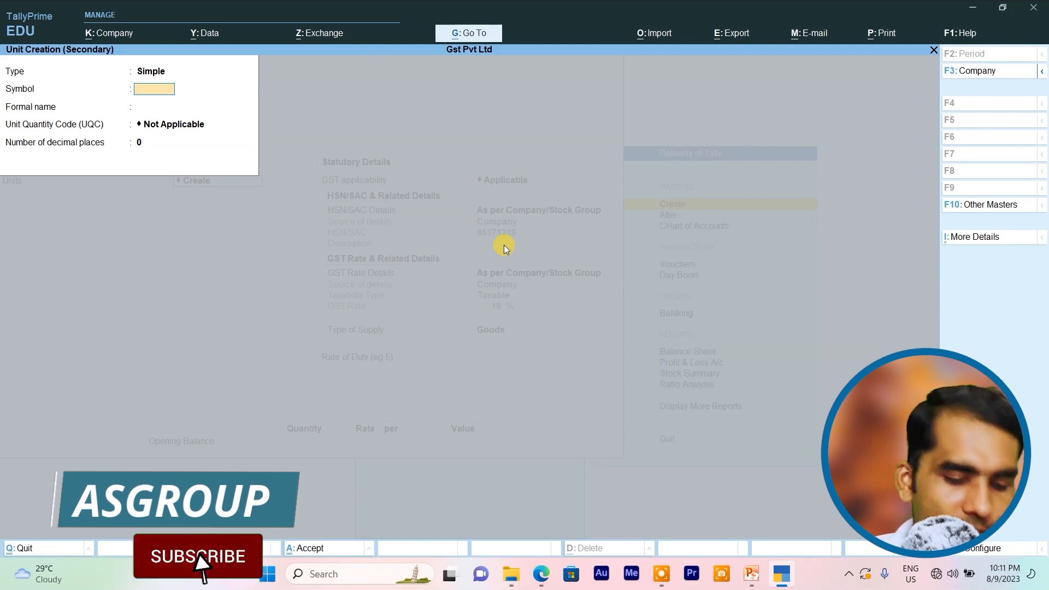
type("nos")
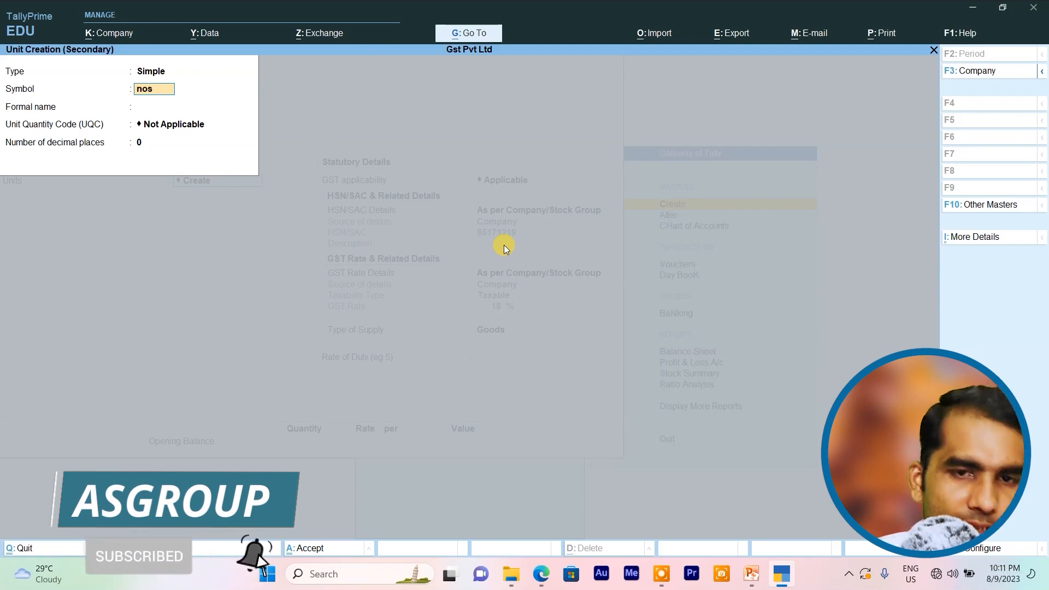
key("Return")
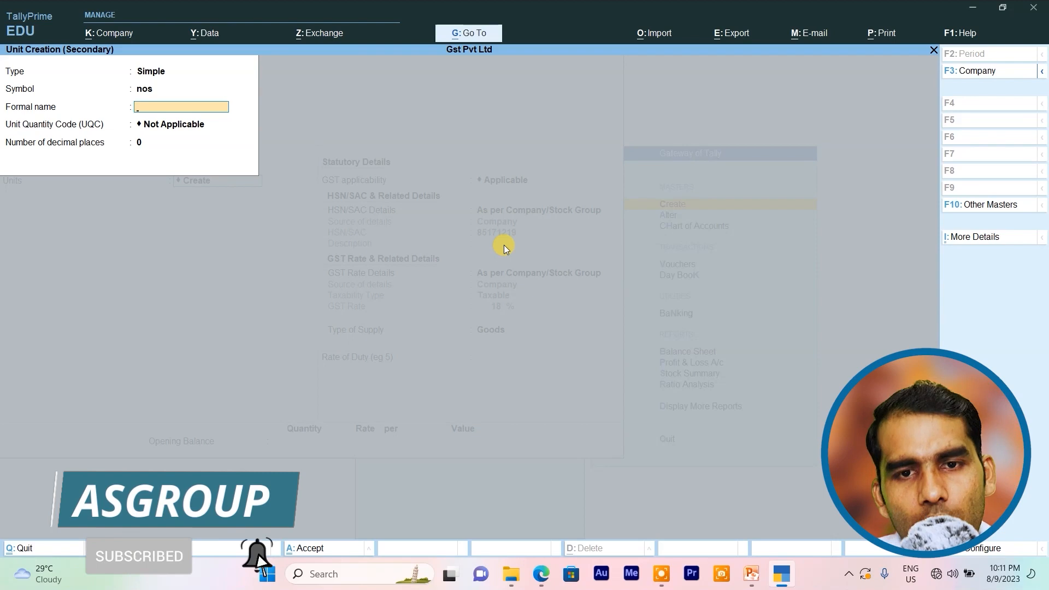
key("Return")
type("n")
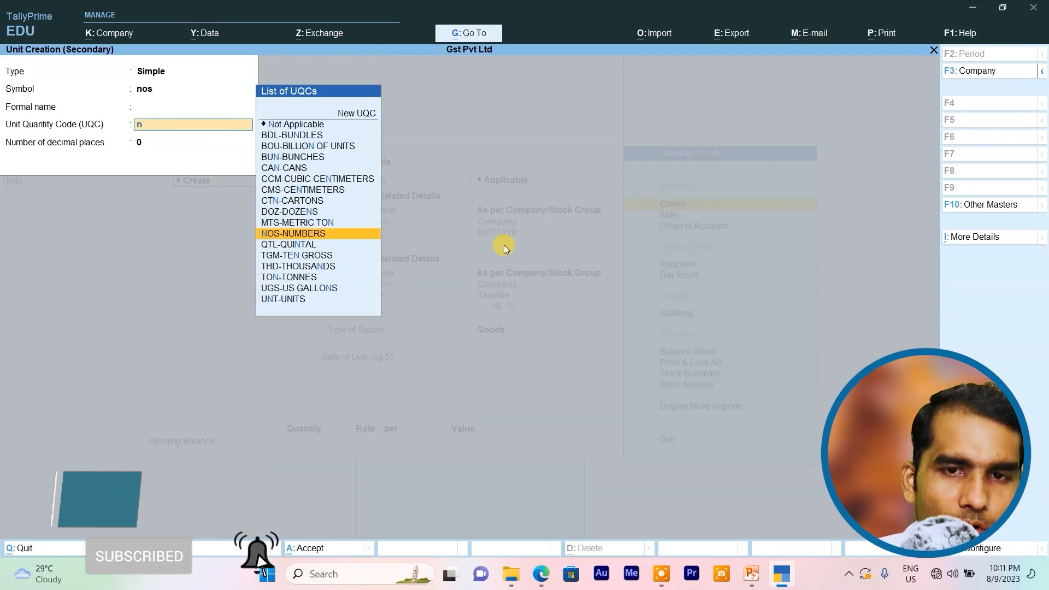
key("Return")
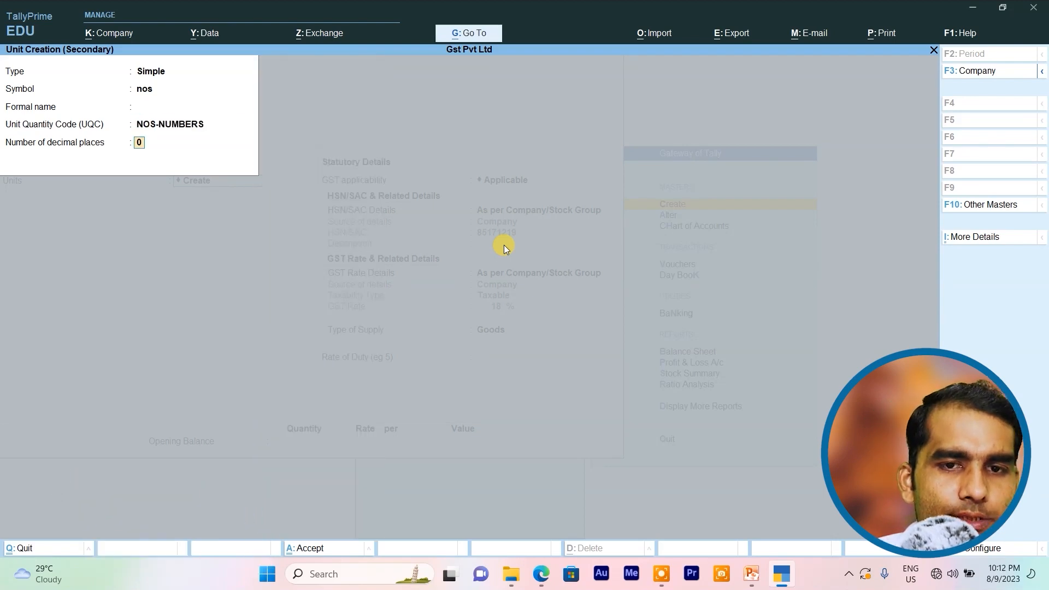
key("ctrl+a")
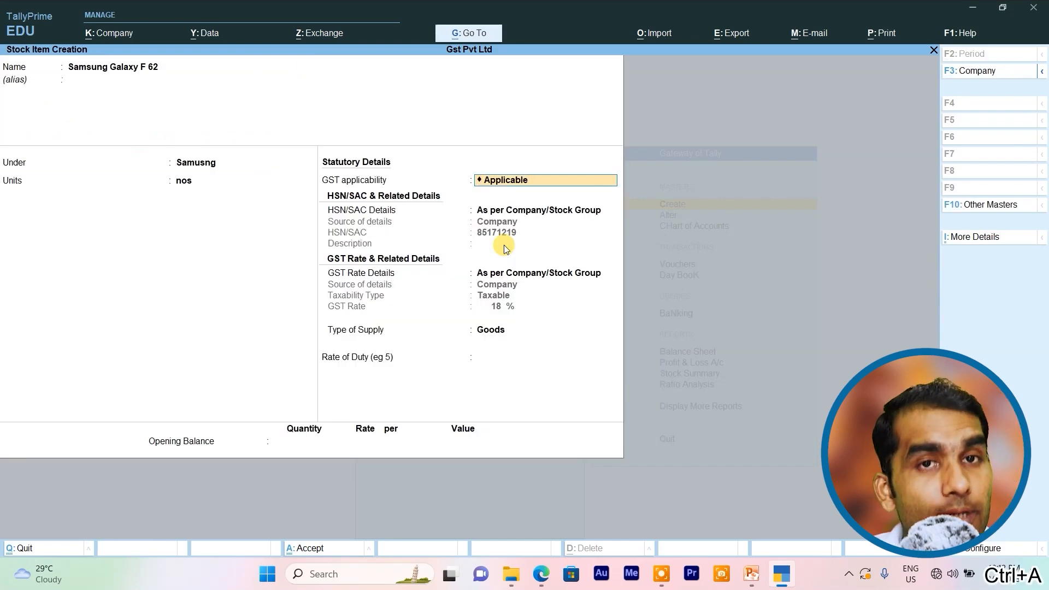
key("ctrl")
key("ctrl+a")
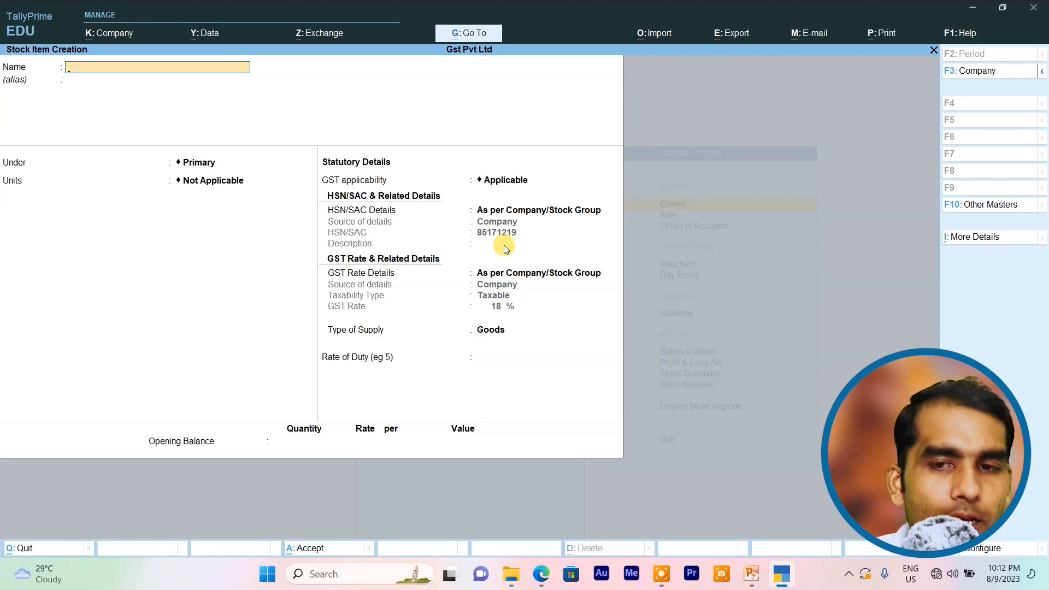
- Leave stock item creation and start creating a new Ledger from the accounting masters
key("Escape")
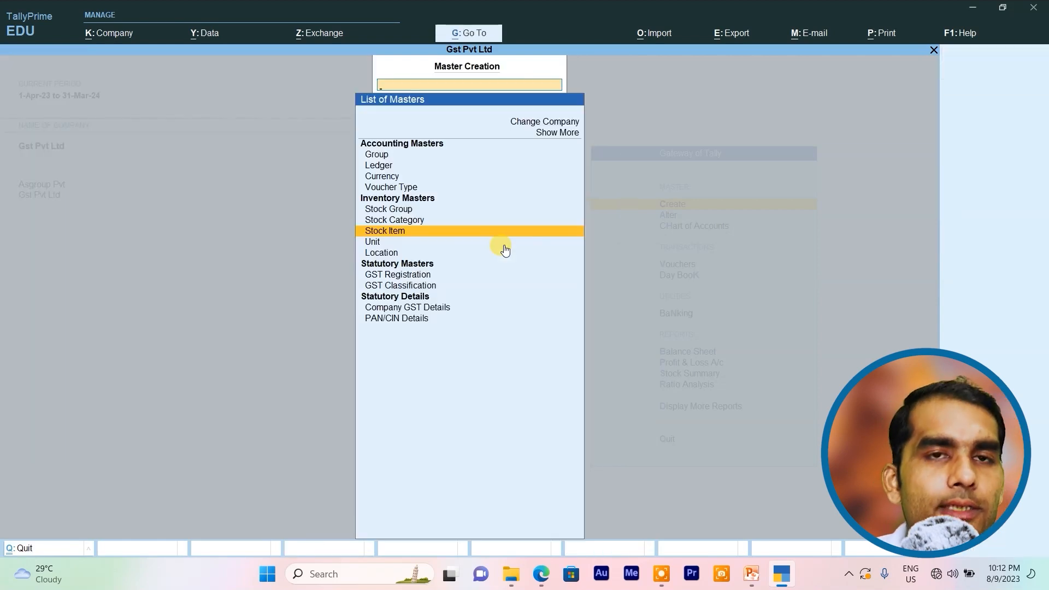
key("Up")
key("Up")
key("Up")
key("Up")
key("Up")
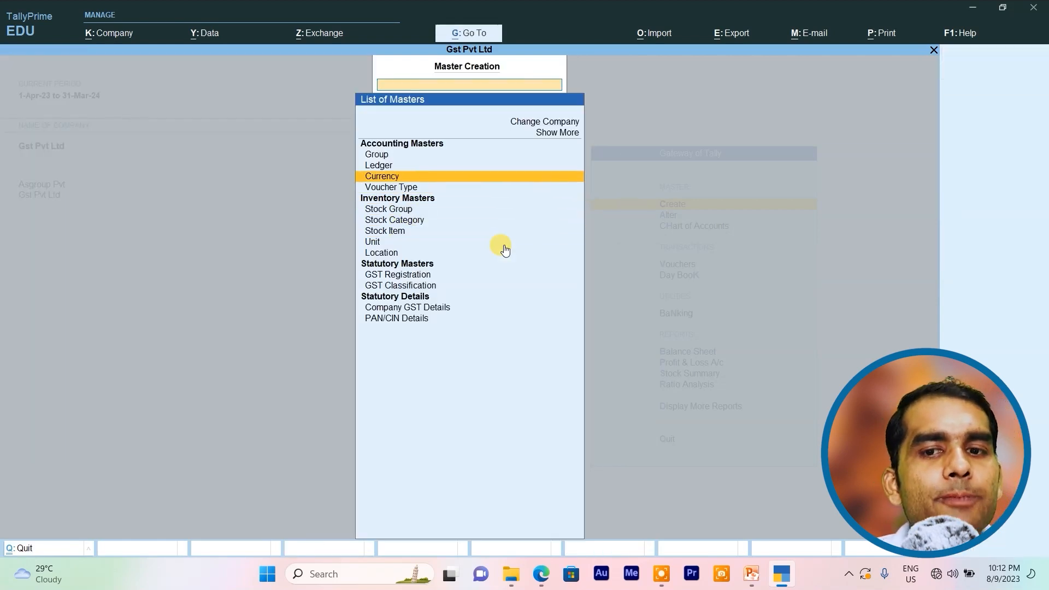
key("Up")
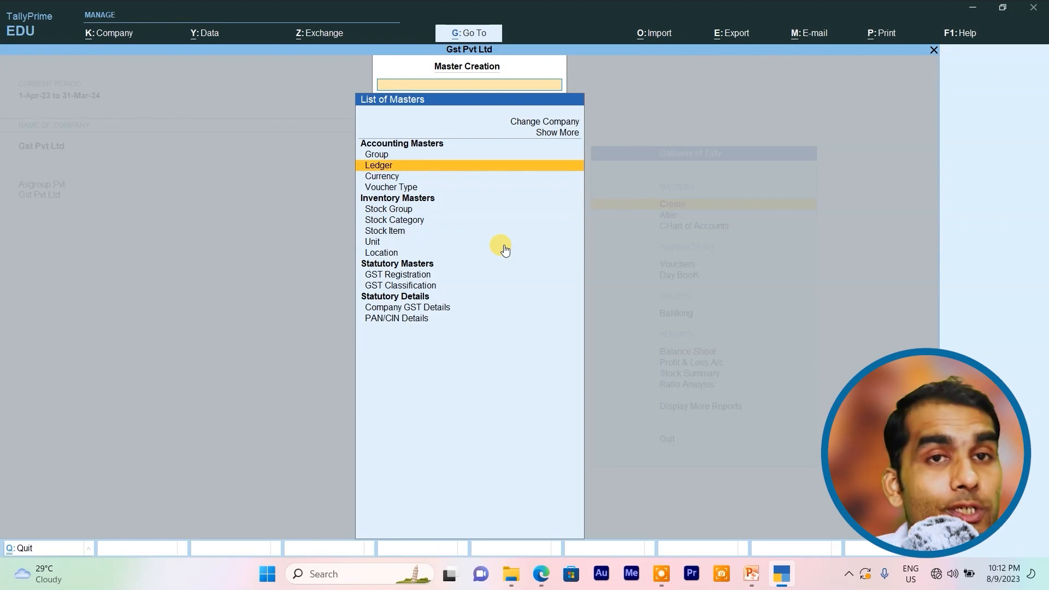
key("Return")
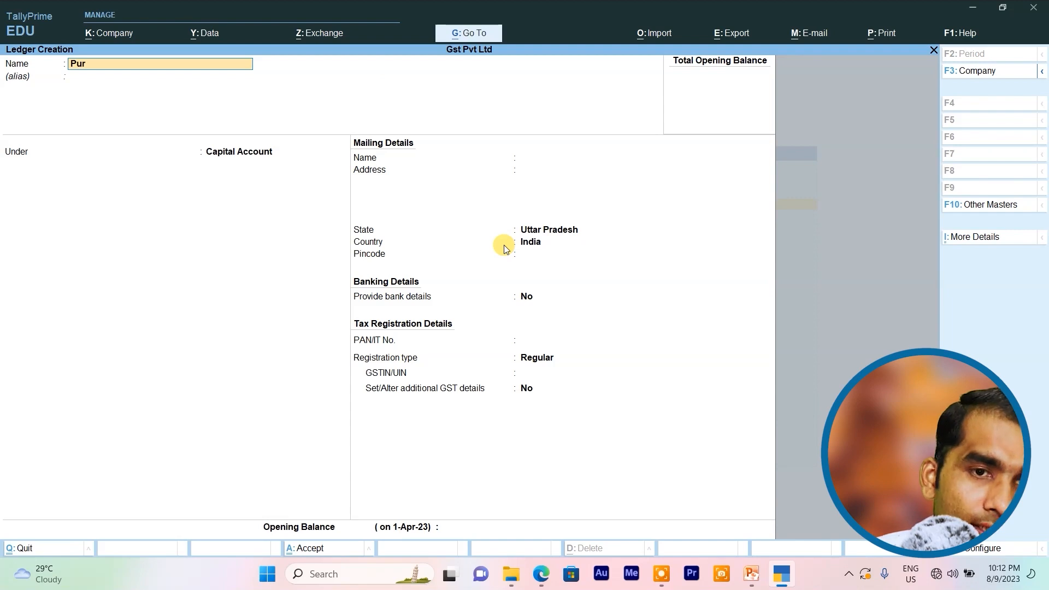
- Create the ledger Purchase under Purchase Accounts, keeping the default GST details As per Company/Group, and save it
key("Return")
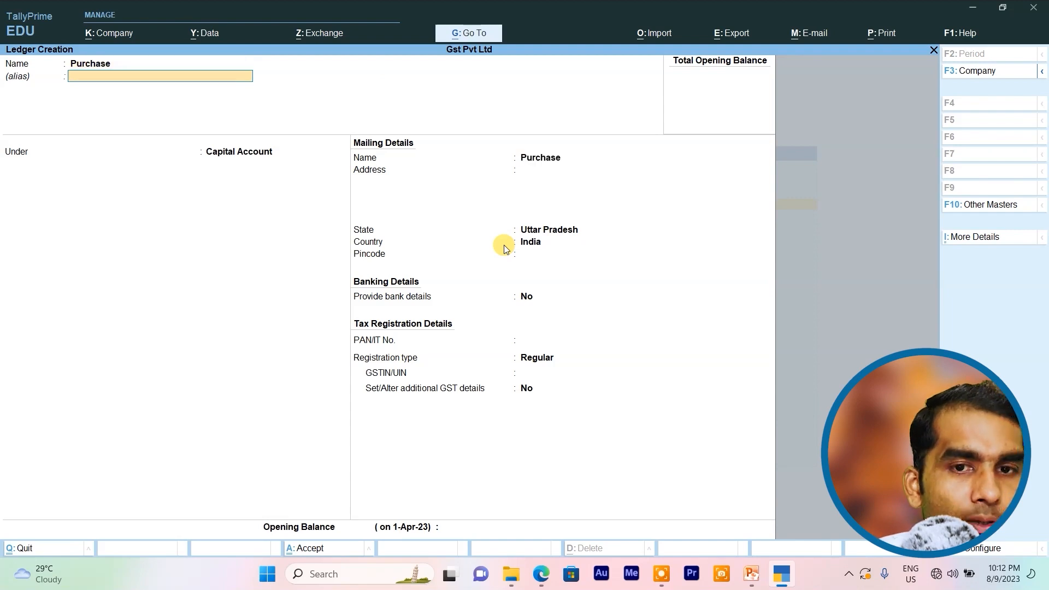
type("P")
key("Down")
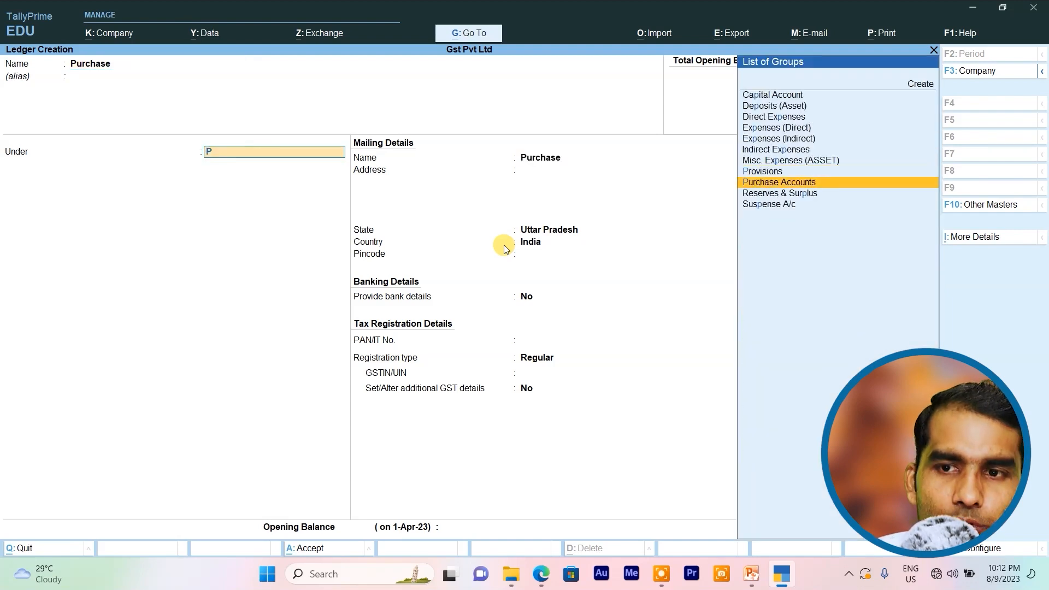
key("Return")
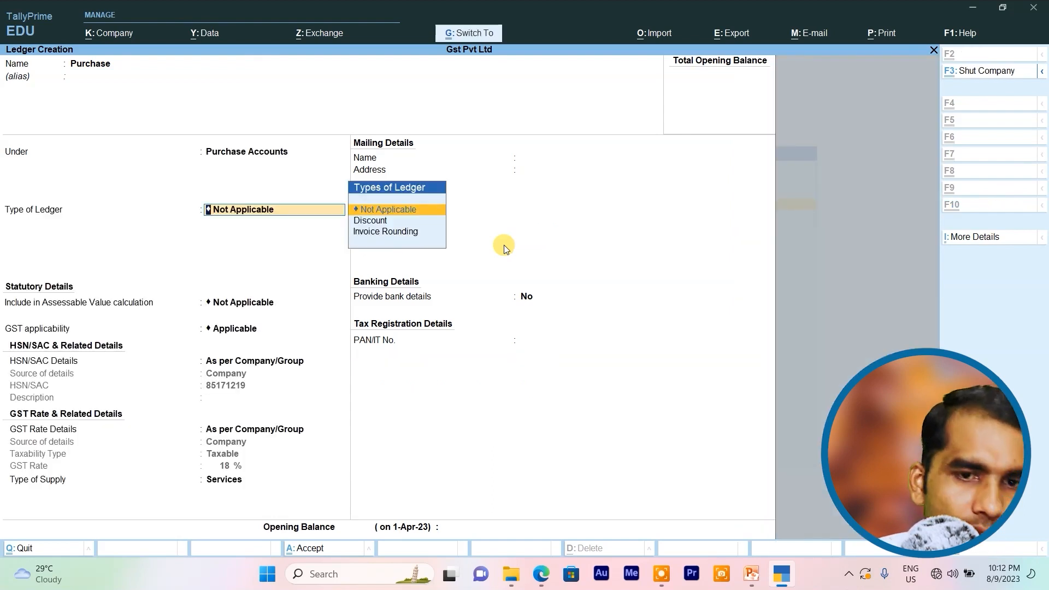
key("ctrl+a")
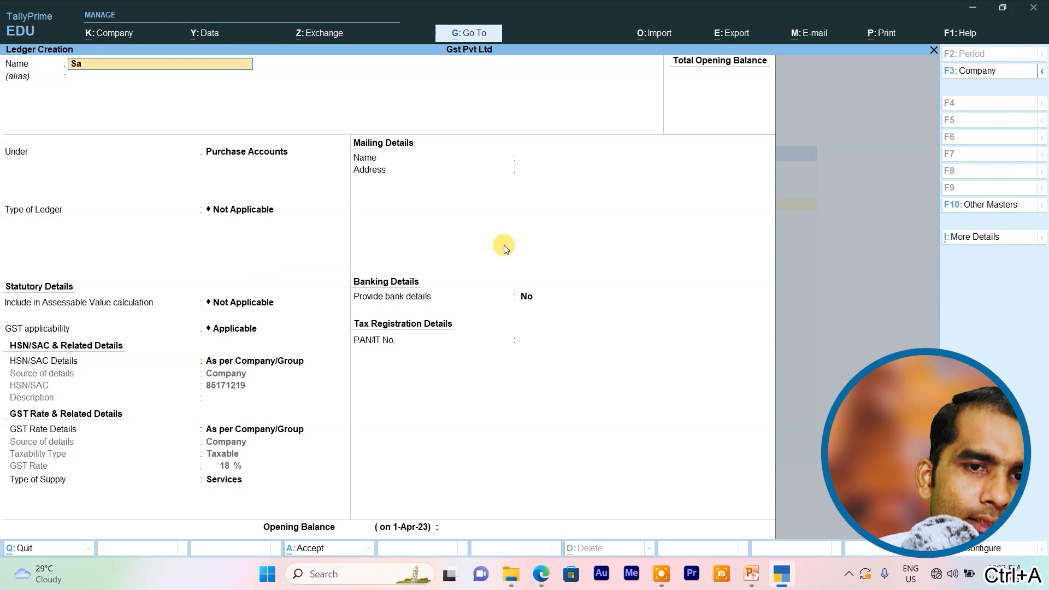
- Create the ledger Sales under Sales Accounts, keeping the default GST details As per Company/Group, and save it
key("Return")
type("S")
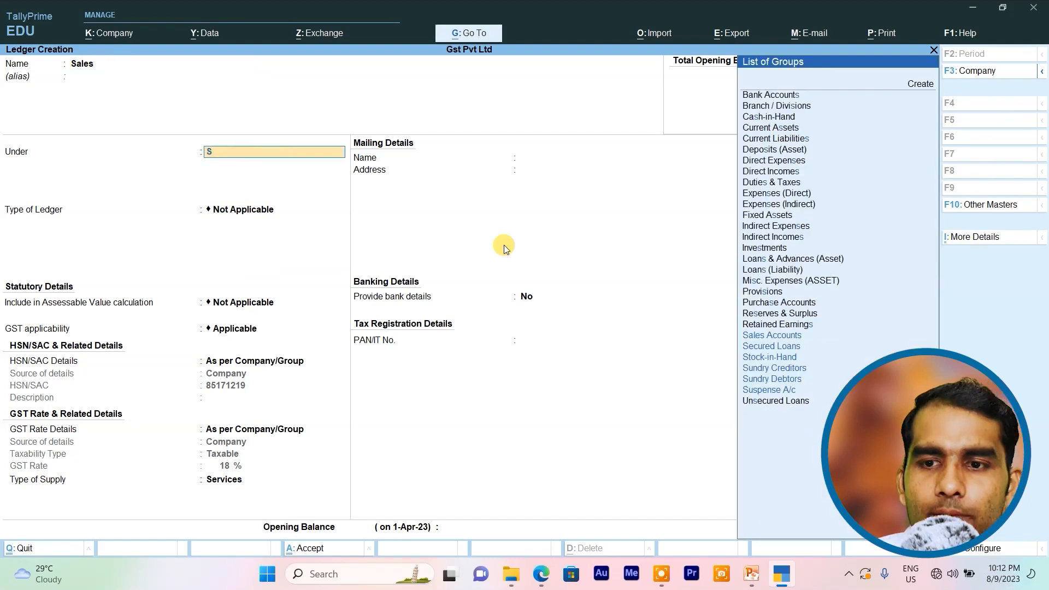
type("a")
key("Return")
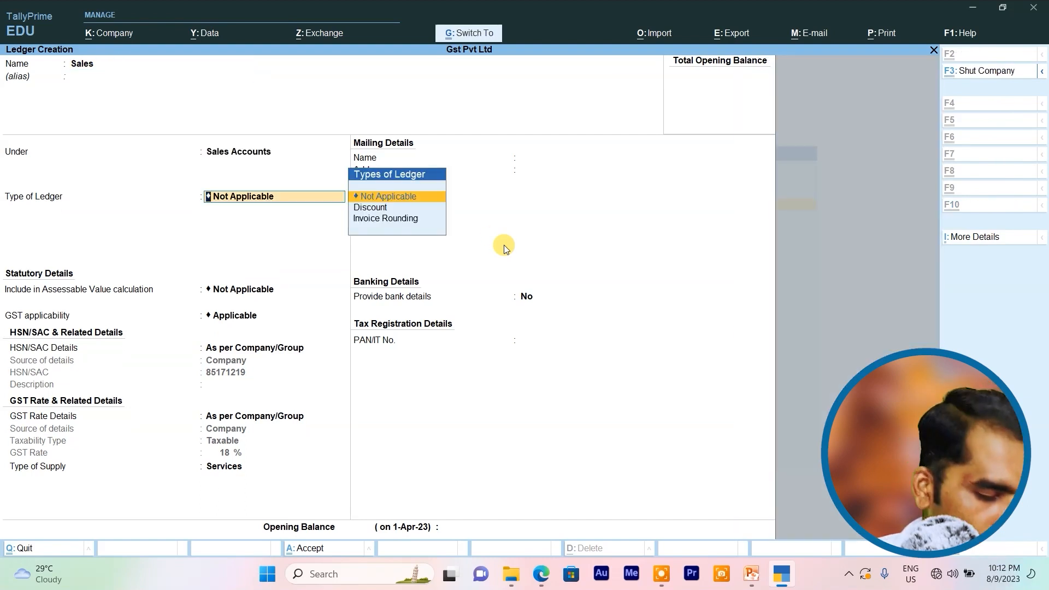
key("ctrl+a")
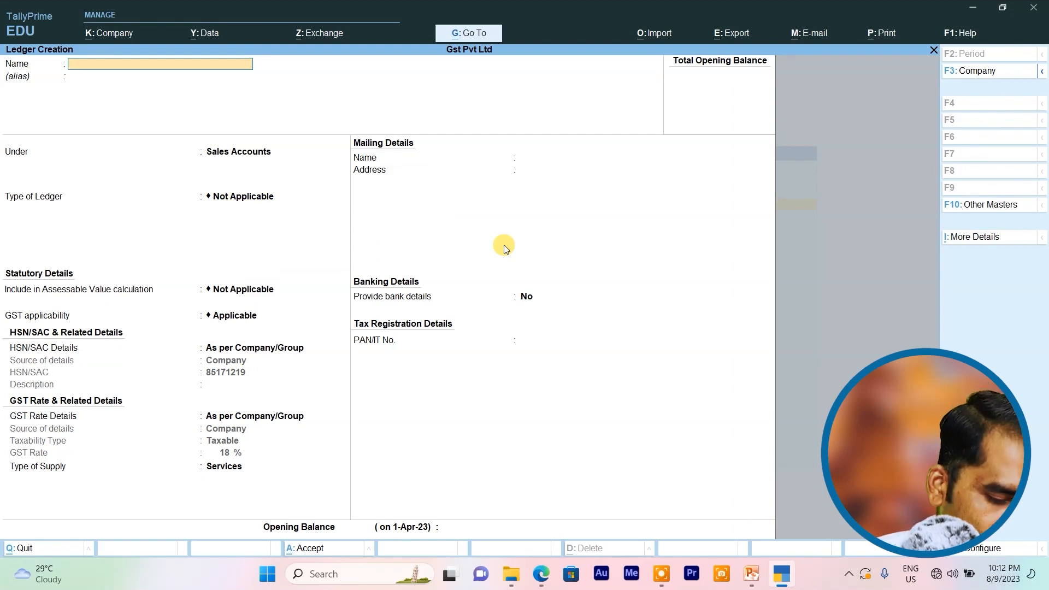
- Name the new ledger with the supplier's first name followed by Creditor, and place it under Sundry Creditors
type("Rohan")
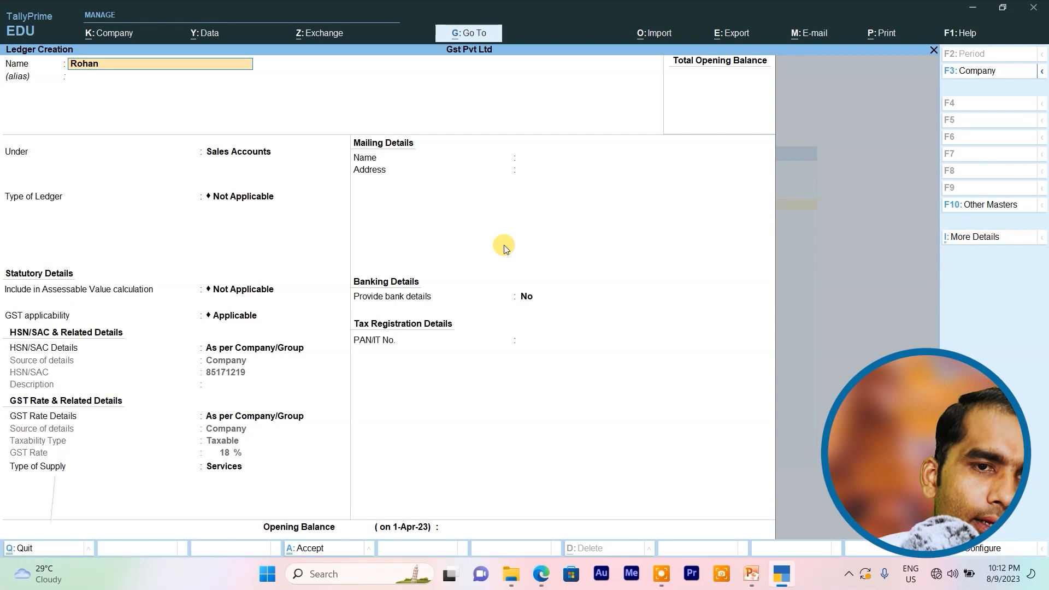
type(" Creditor")
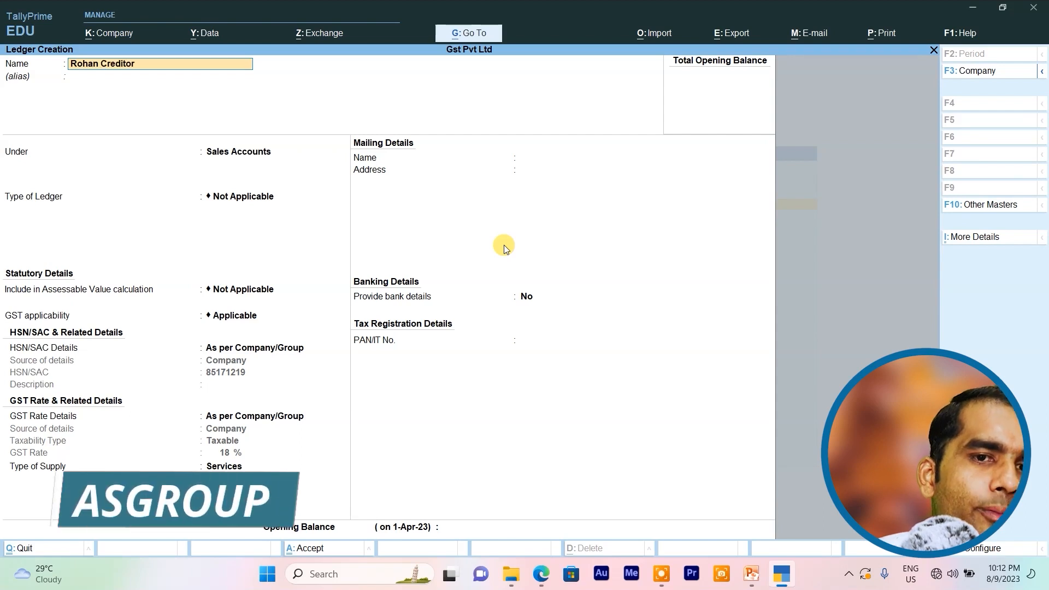
key("Return")
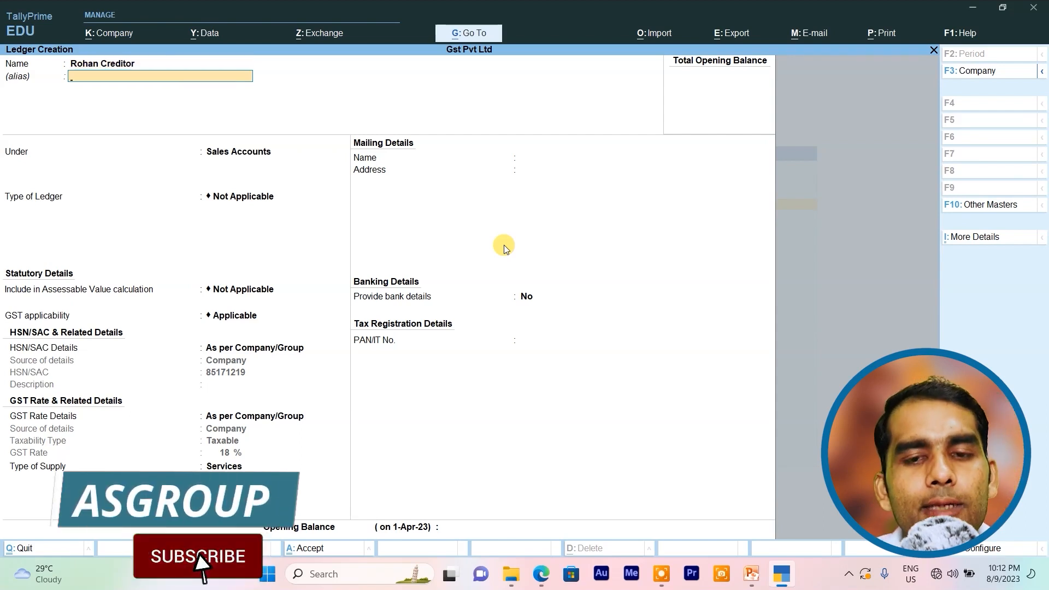
type("S")
key("Down")
key("Down")
key("Down")
key("Return")
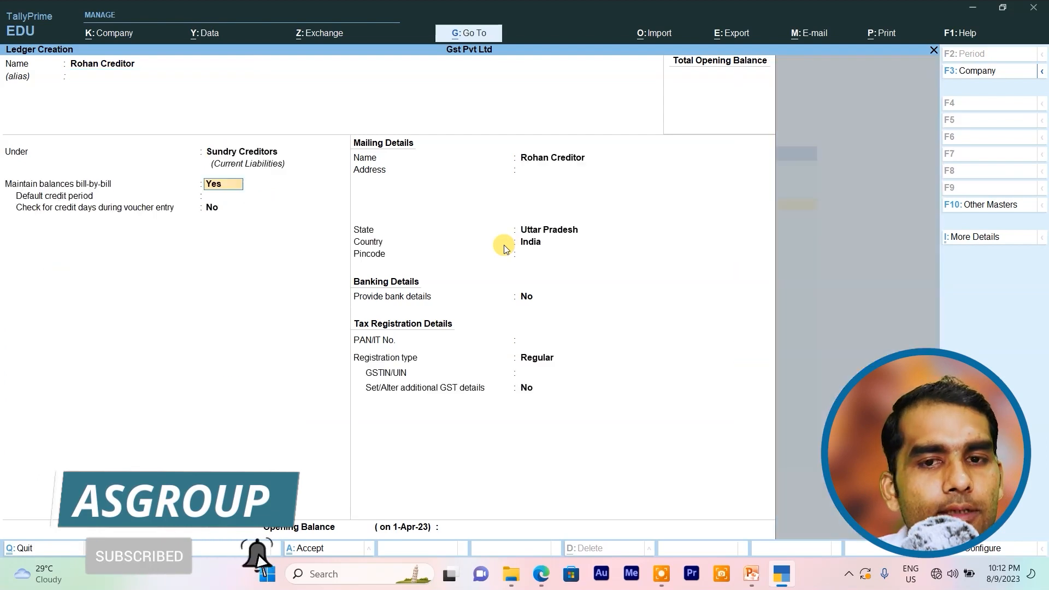
- Keep bill-by-bill balances at Yes and the state Uttar Pradesh, India for the creditor ledger, and save it
key("Return")
key("Return")
key("Return")
key("Return")
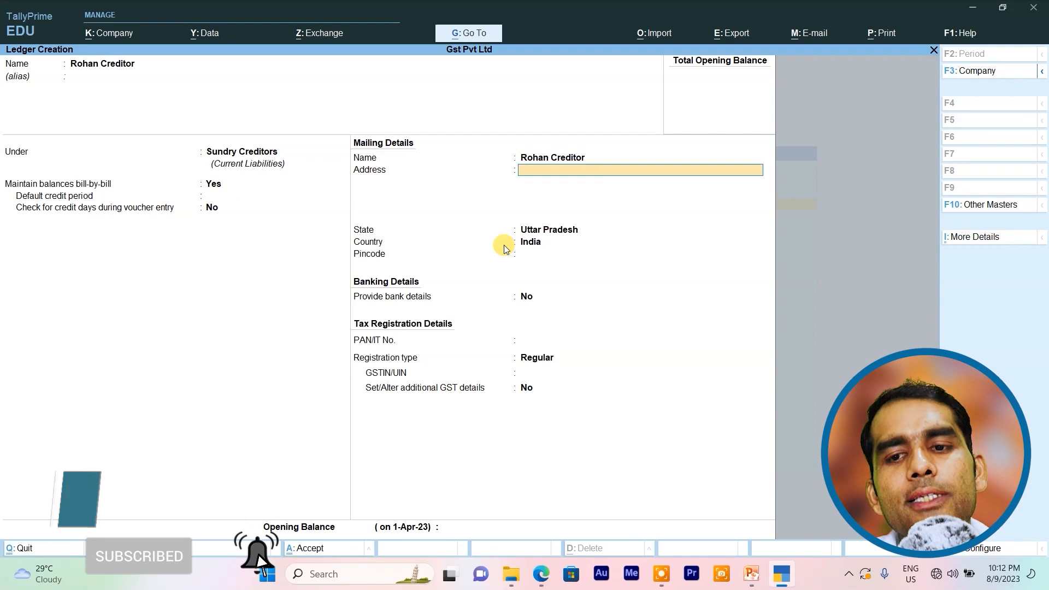
key("Return")
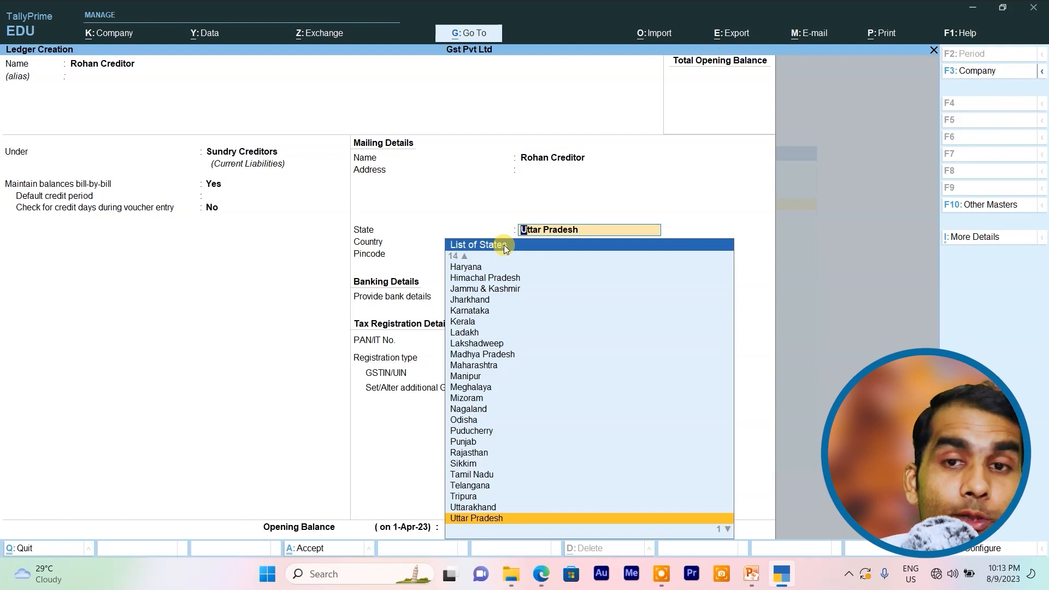
key("Return")
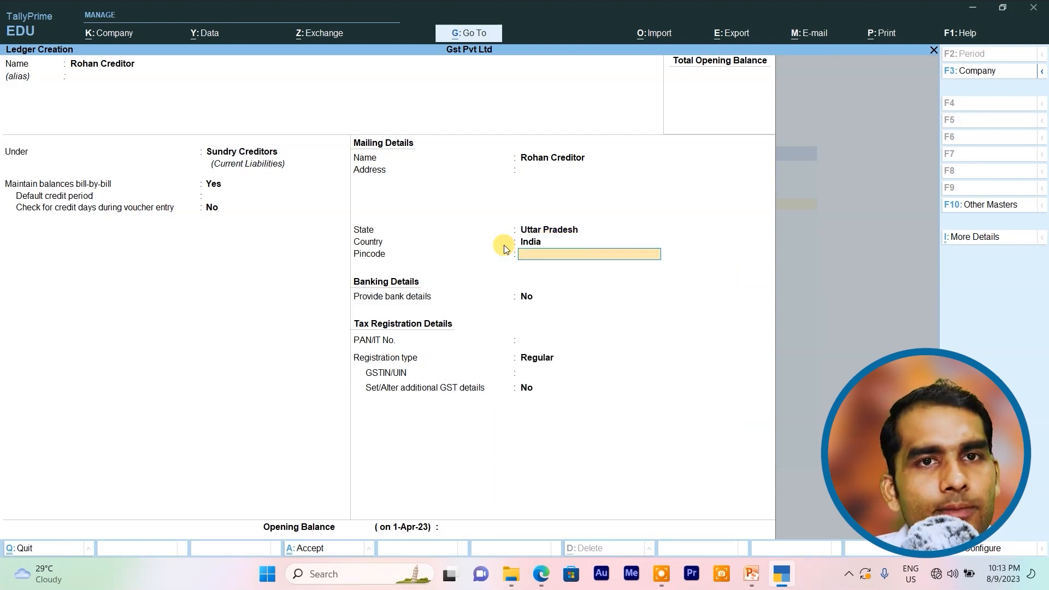
key("ctrl+a")
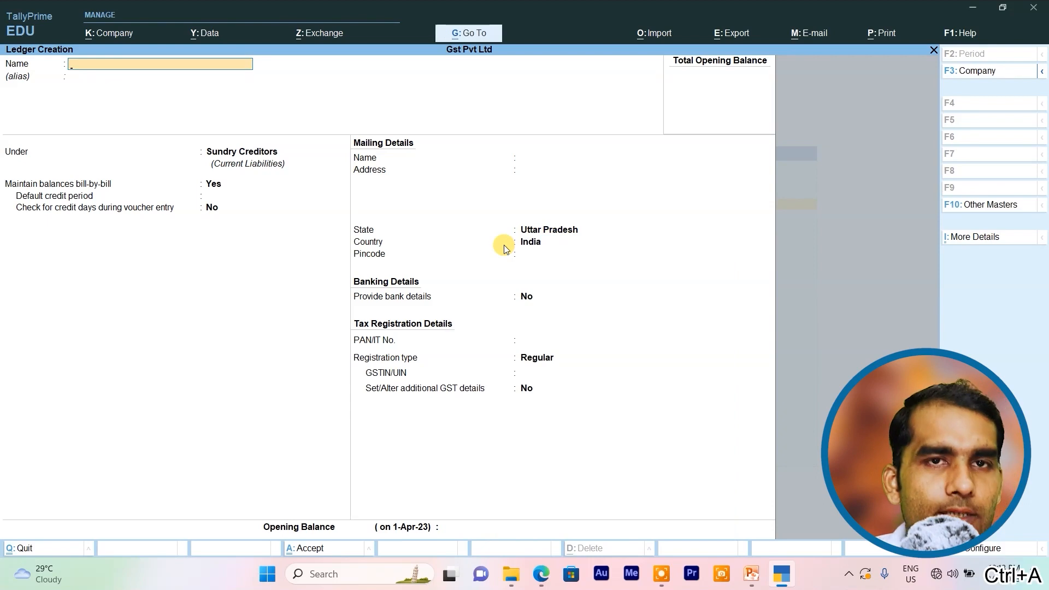
- Name another ledger with the second supplier's first name followed by Differ Creditor, keeping Sundry Creditors and bill-by-bill balances at Yes
type("Rakes")
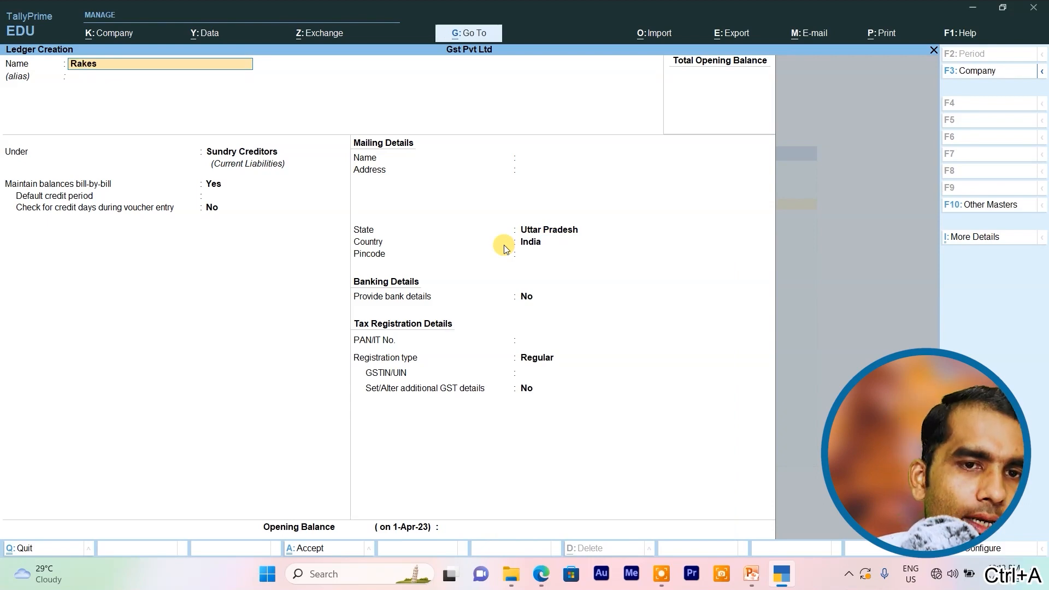
type("h Differ creditor")
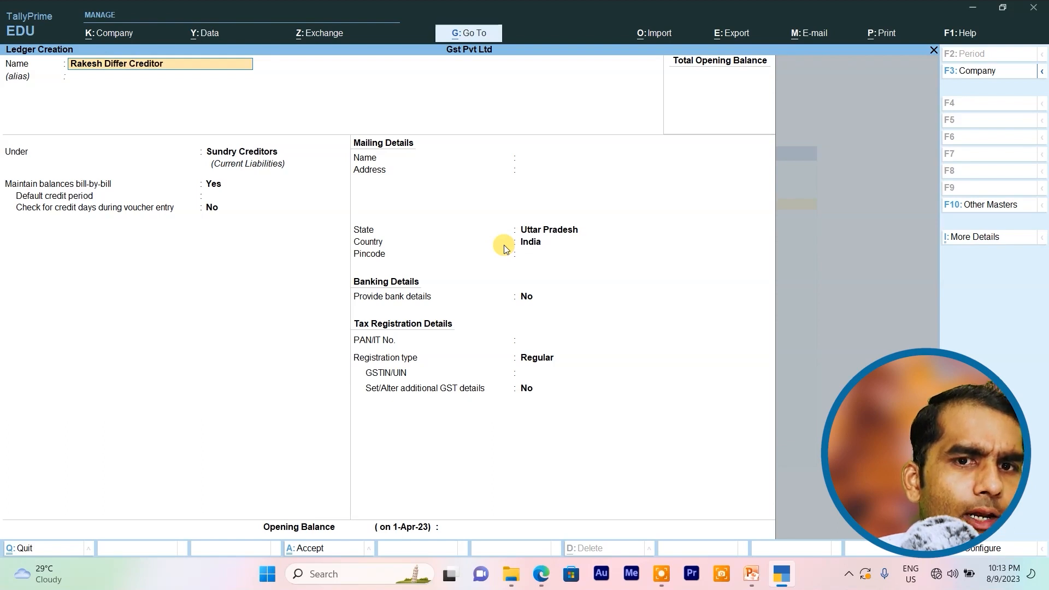
key("Return")
key("Return")
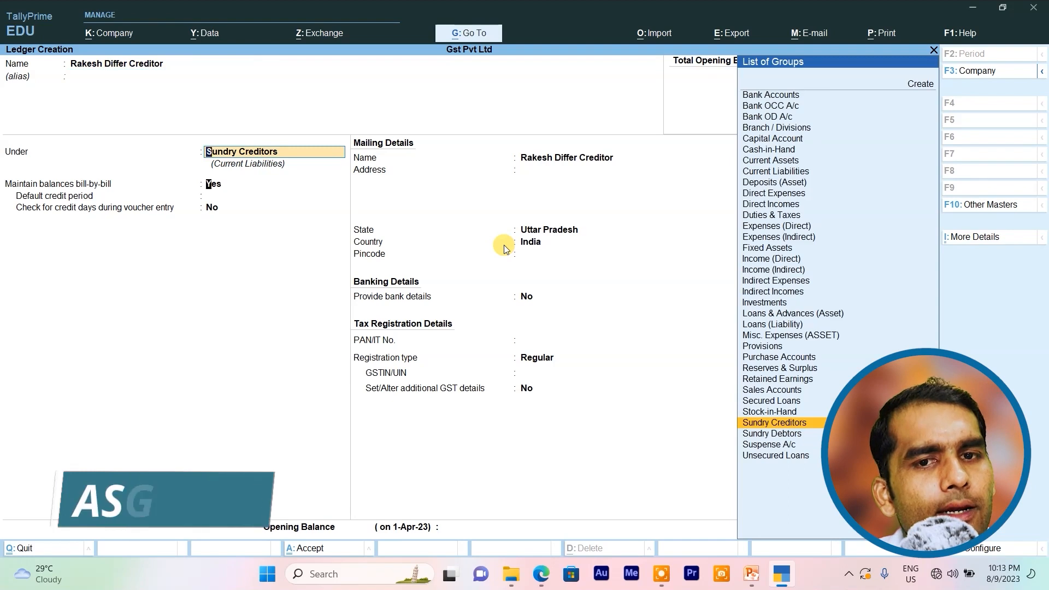
key("Return")
key("Return")
key("Return")
key("Return")
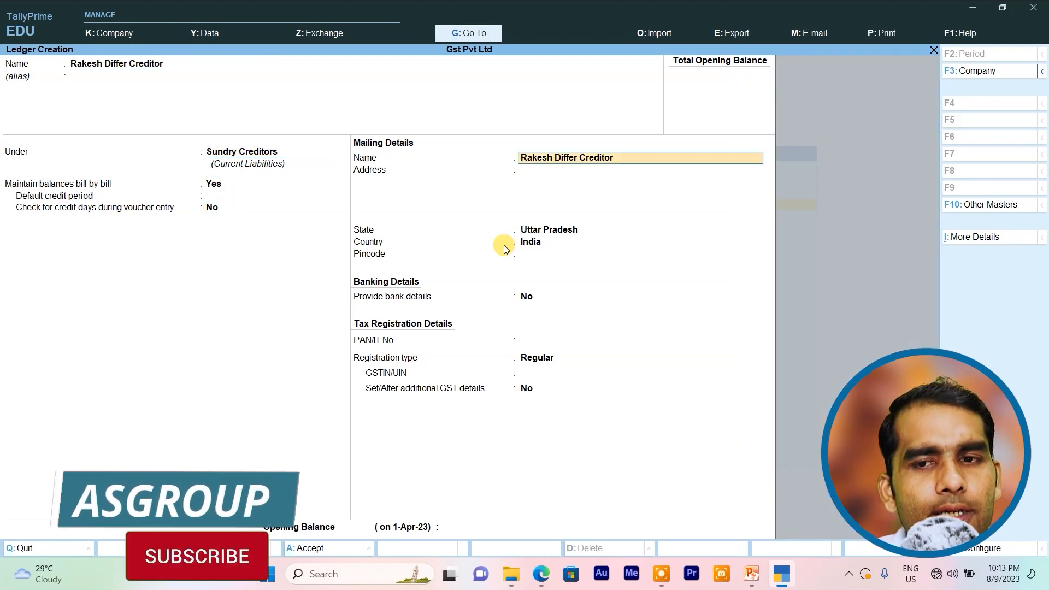
- Set the state of the Differ Creditor ledger to Madhya Pradesh and save the ledger
key("Return")
key("Up")
key("Up")
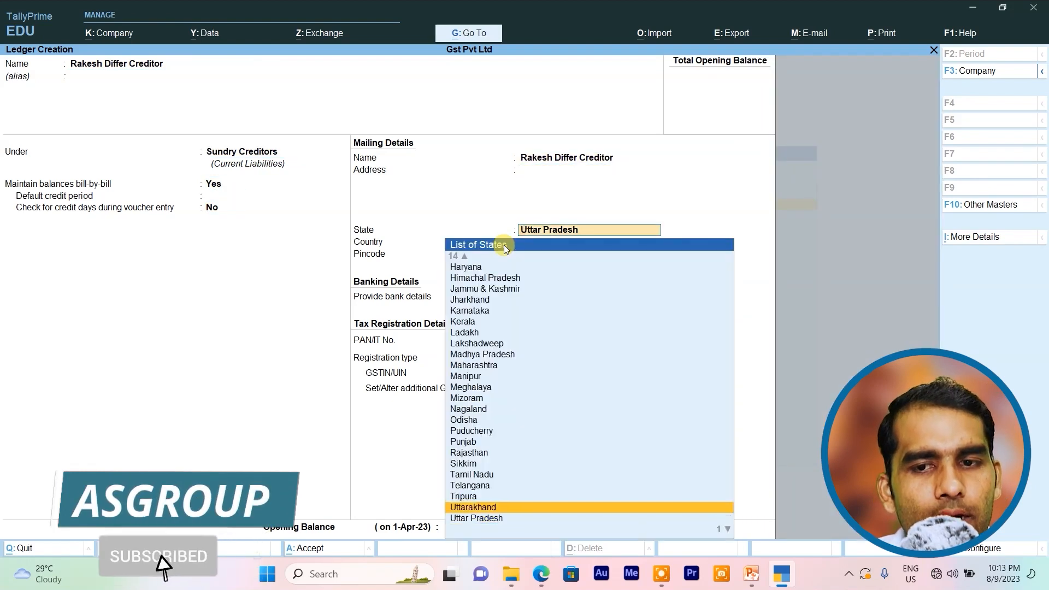
key("Up")
key("Up")
key("Up")
key("Up")
key("Up")
key("Up")
key("Up")
key("Up")
key("Up")
key("Up")
key("Up")
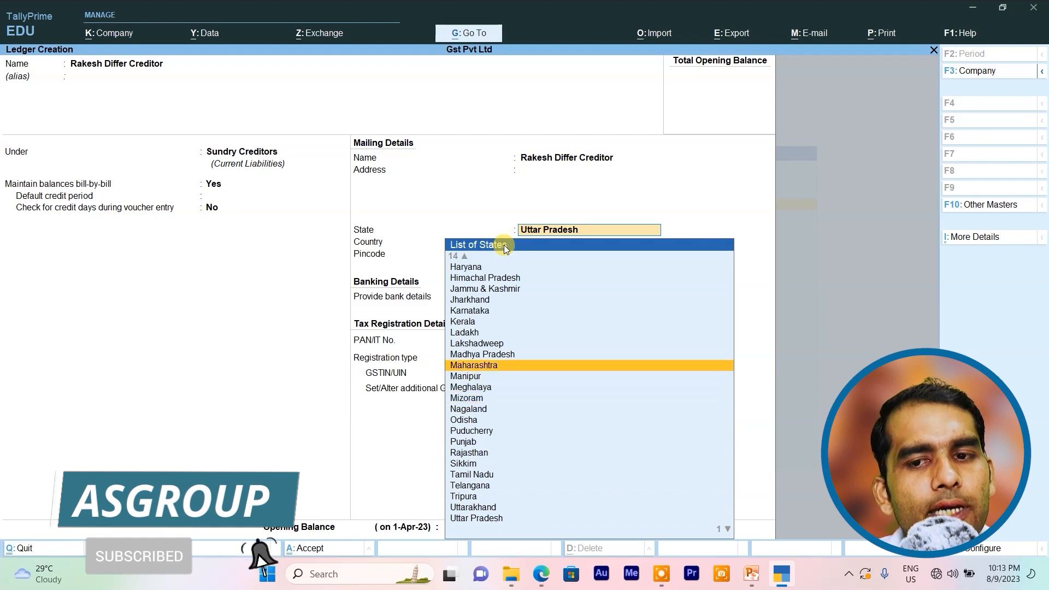
key("Up")
key("Return")
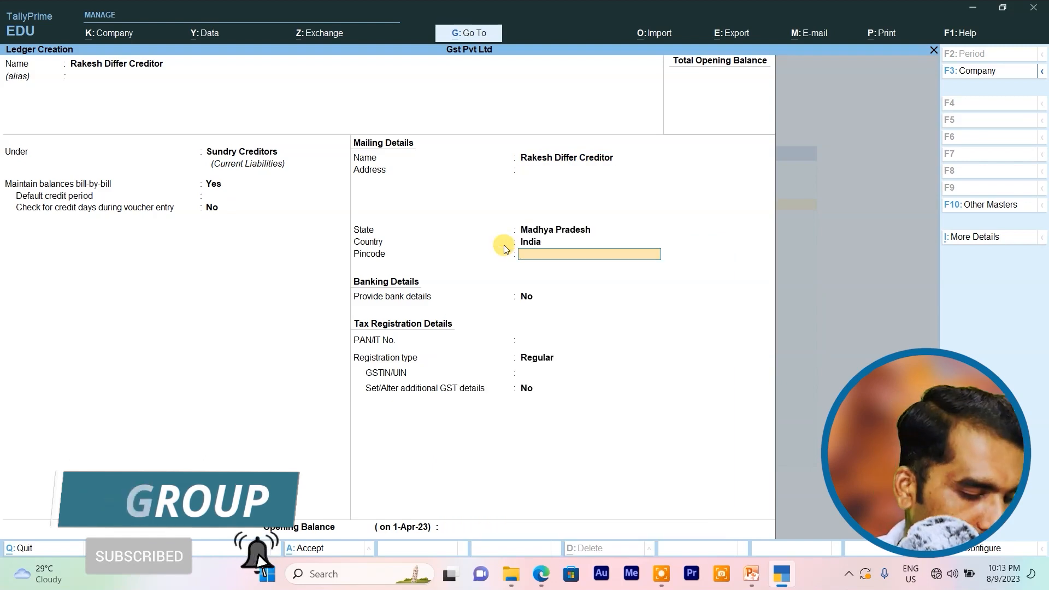
key("ctrl+a")
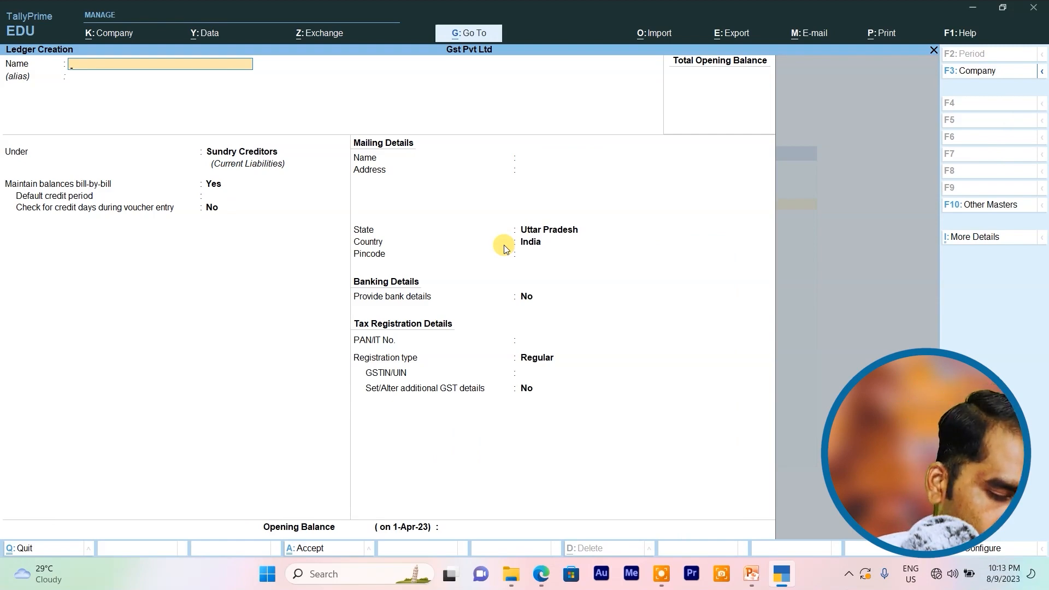
- Create a ledger named with the customer's first name followed by Debtor Same, under Sundry Debtors in Uttar Pradesh, and save it
type("Raman Debtor Same")
key("Return")
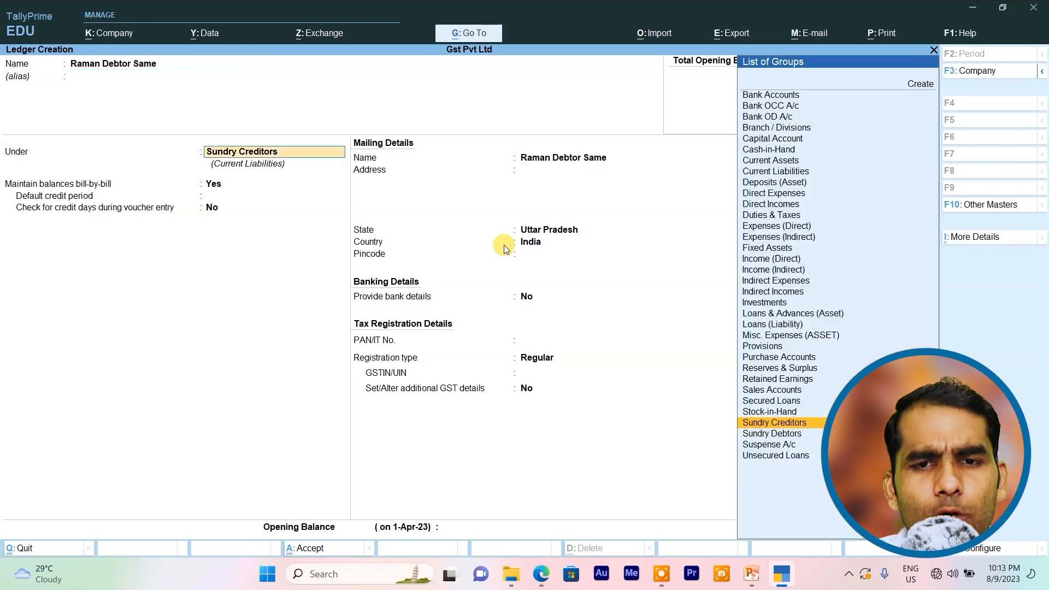
type("S")
key("Down")
key("Down")
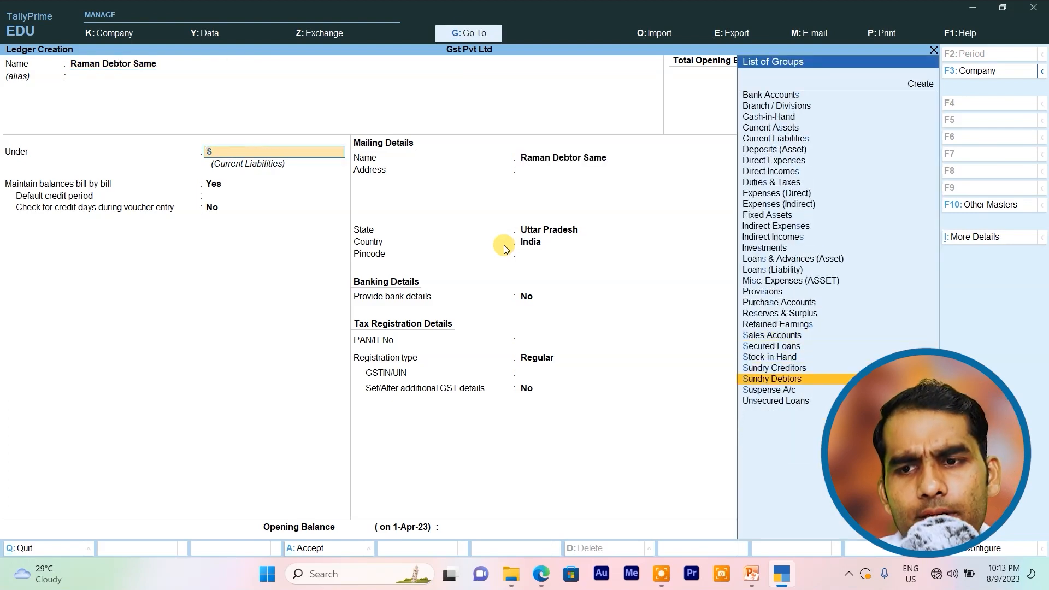
key("Return")
key("Return")
key("Return")
key("Return")
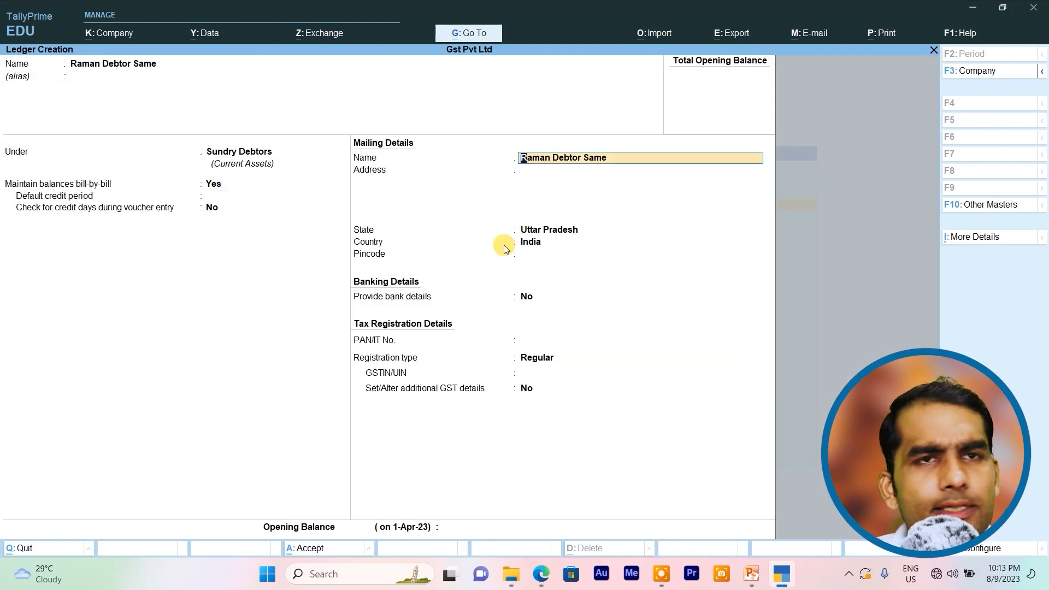
key("ctrl+a")
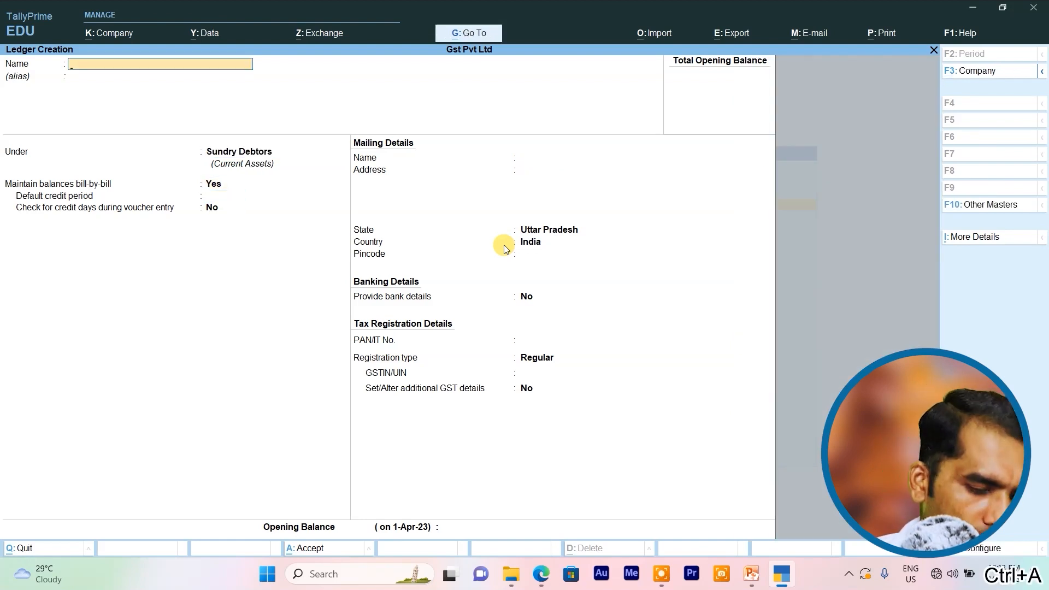
- Name another ledger with the second customer's first name followed by Debtor Other, keeping Sundry Debtors and bill-by-bill balances at Yes
type("S")
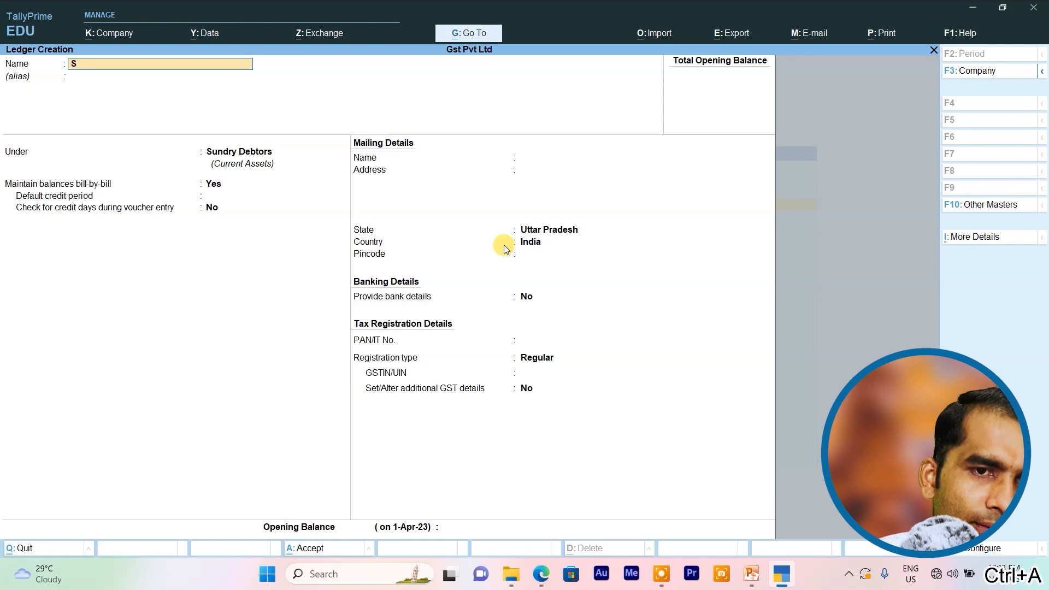
type("eema Debtor Other")
key("Return")
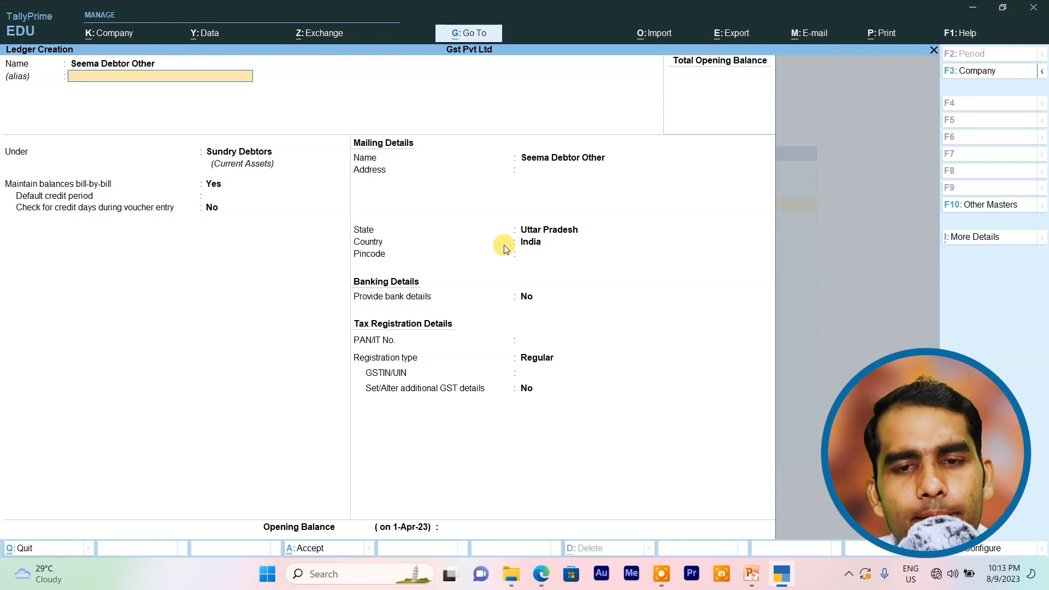
key("Return")
key("Return")
key("Return")
key("Return")
key("Return")
key("Return")
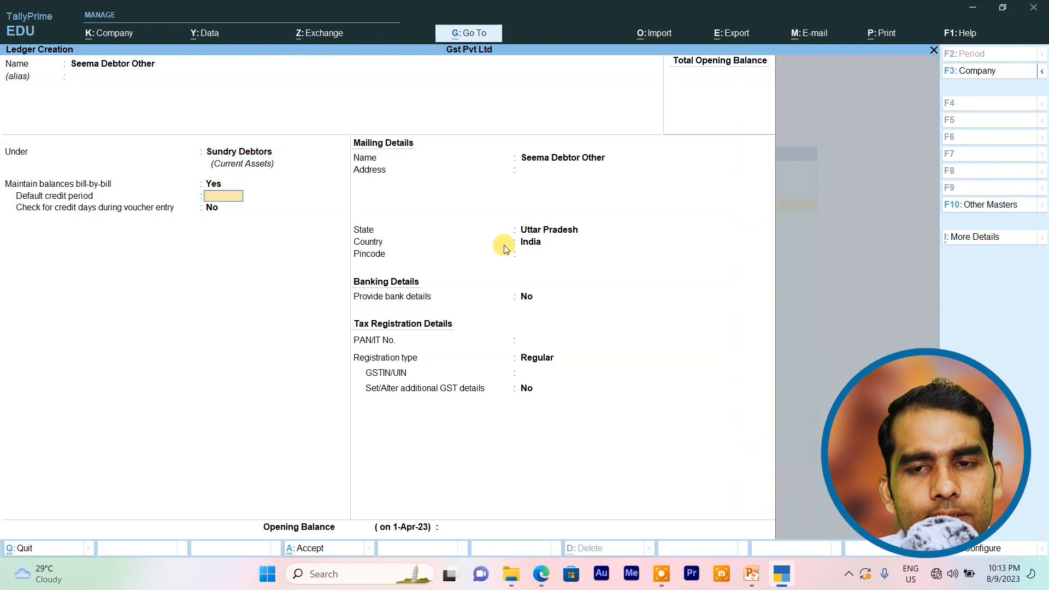
key("Return")
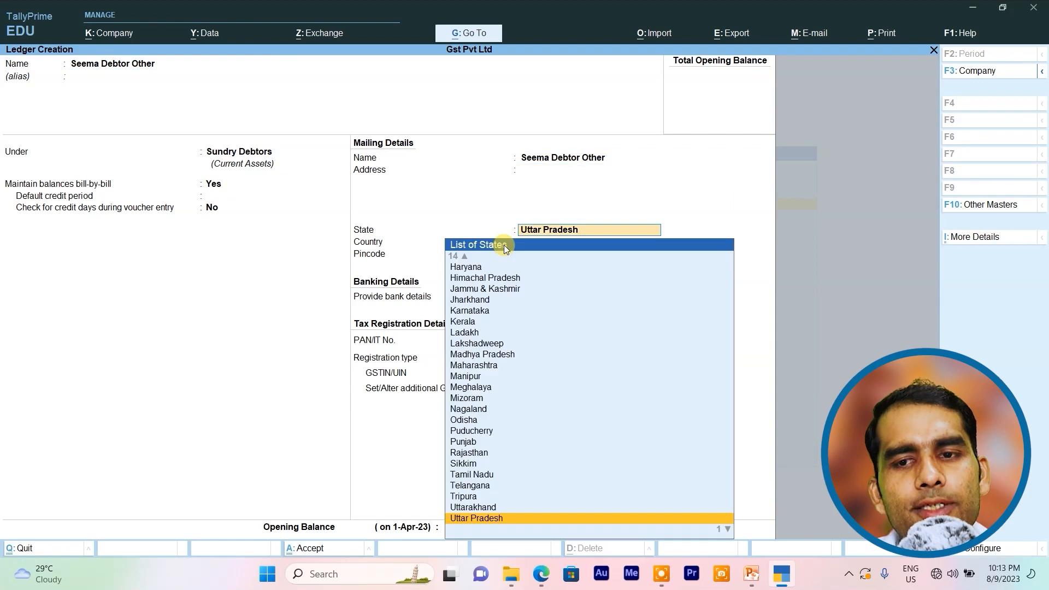
- Set the state of the Debtor Other ledger to Punjab and save the ledger
key("Up")
key("Up")
key("Up")
key("Up")
key("Up")
key("Up")
key("Up")
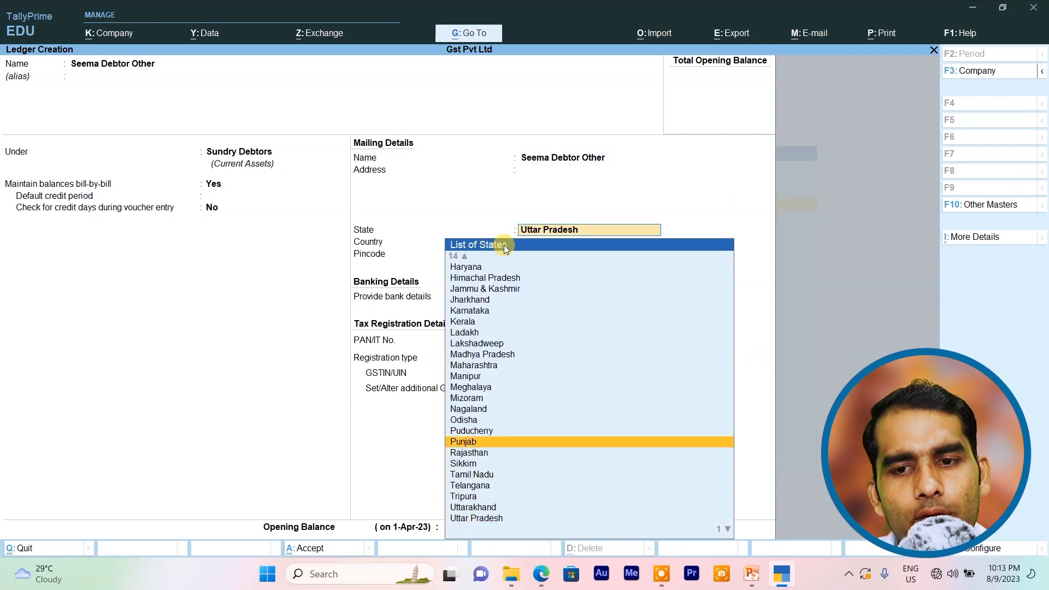
key("Return")
key("ctrl+a")
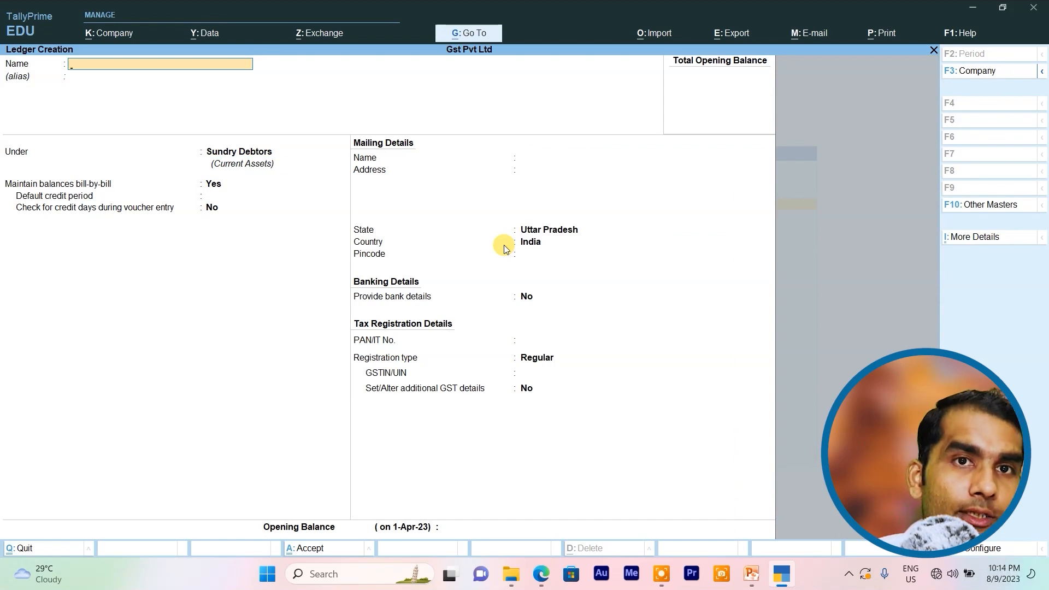
- Name the next ledger C Gst and place it under the Duties & Taxes group
type("C Gst")
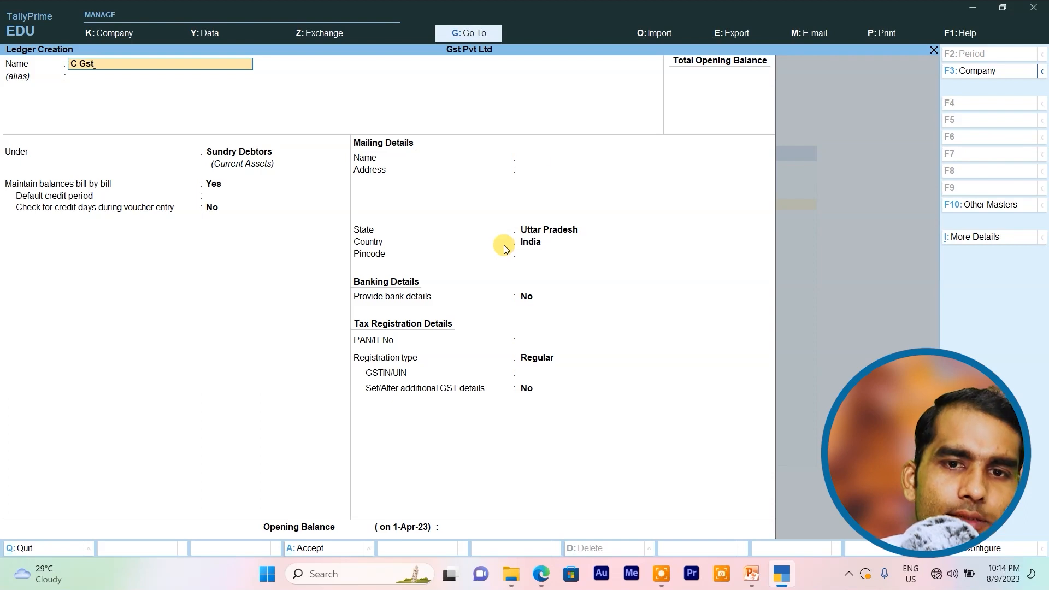
key("Return")
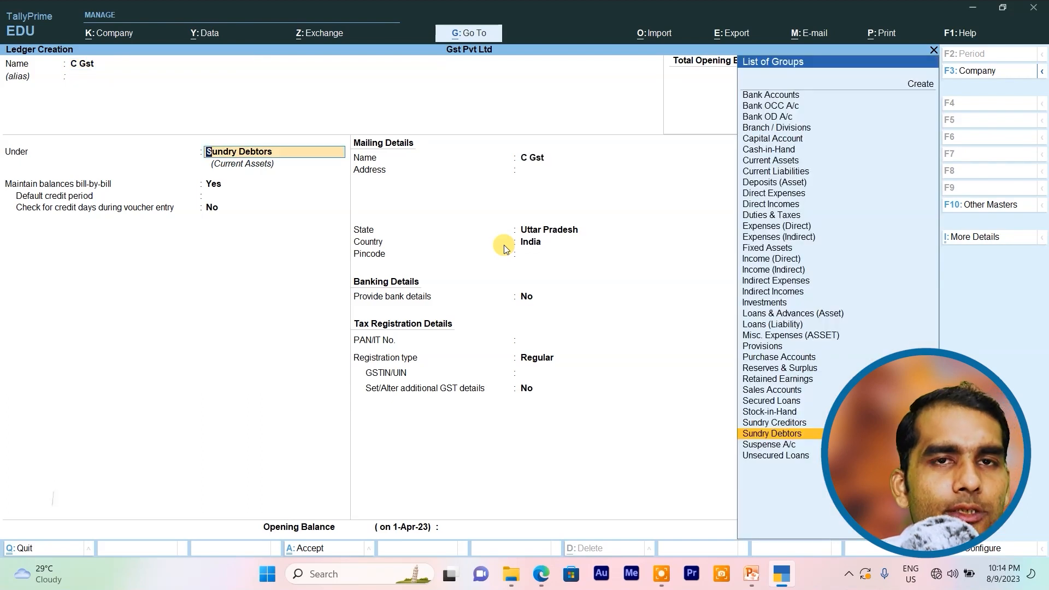
type("D")
key("Down")
key("Down")
key("Down")
key("Down")
key("Down")
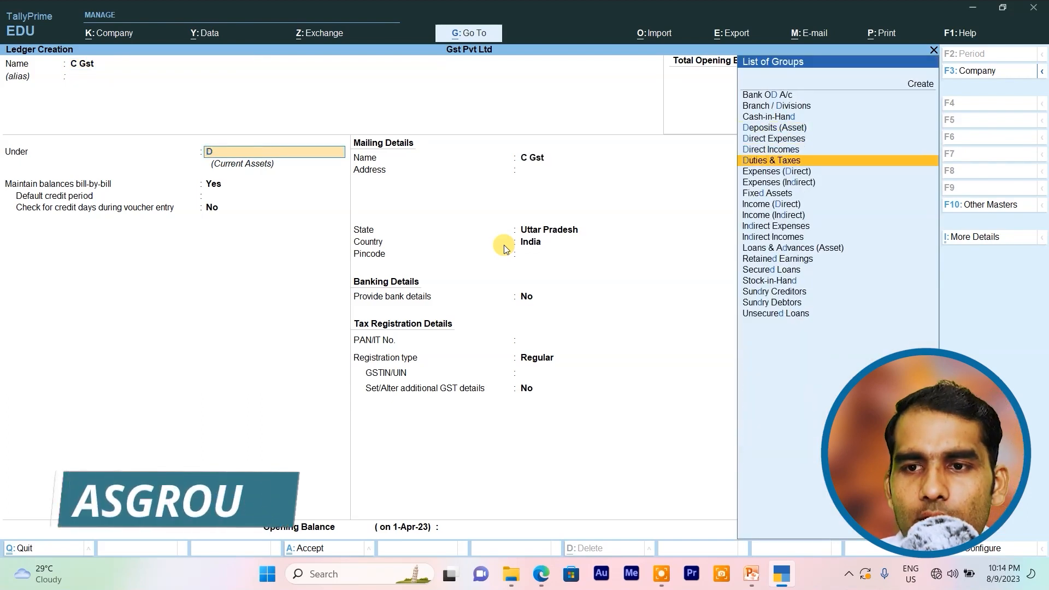
key("Up")
key("Return")
- Set the C Gst ledger's duty type to GST and tax type to CGST, calculated at 9%
key("Up")
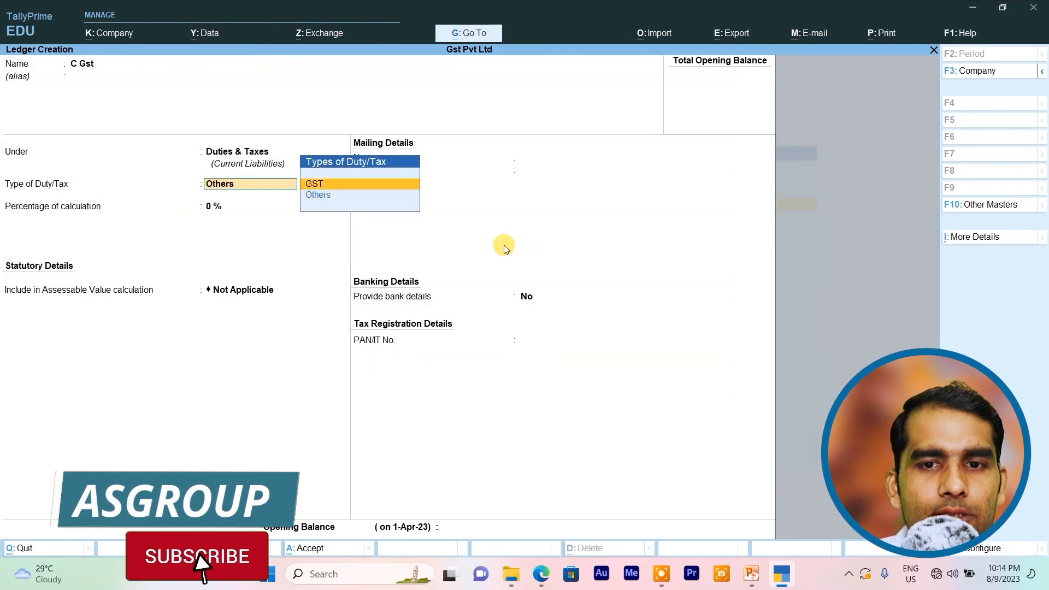
key("Return")
key("Down")
key("Down")
key("Down")
key("Up")
key("Up")
key("Return")
type("9")
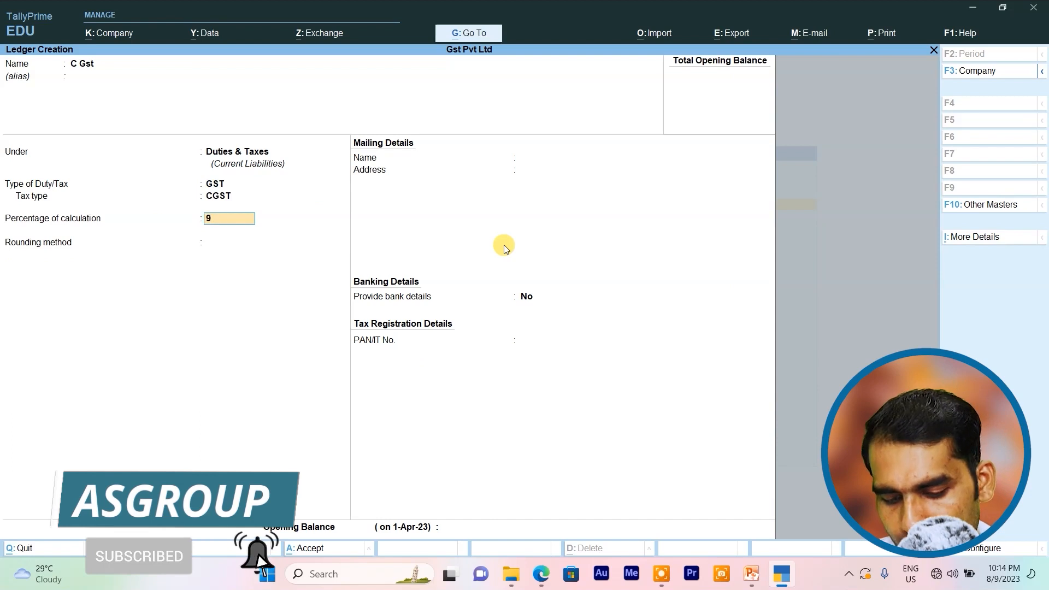
key("Return")
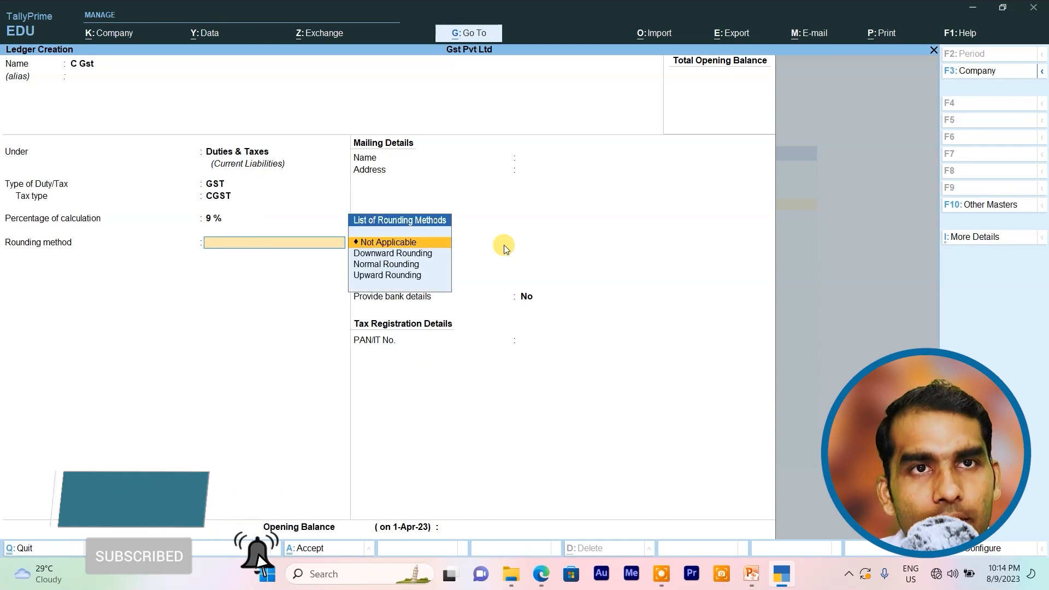
- Choose Normal Rounding for the C Gst ledger and save it
key("Down")
key("Down")
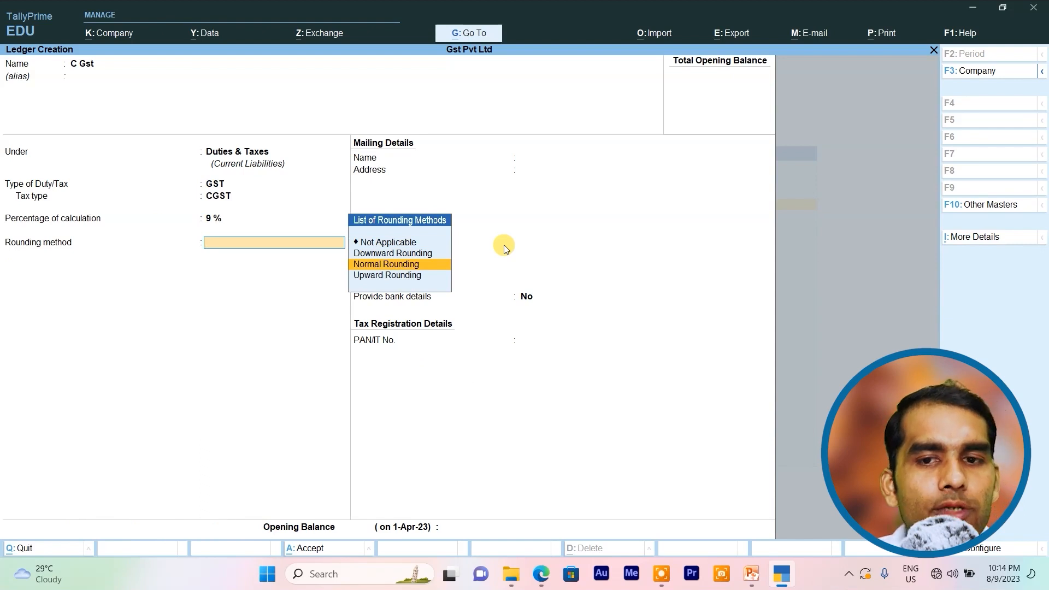
key("Return")
key("ctrl+a")
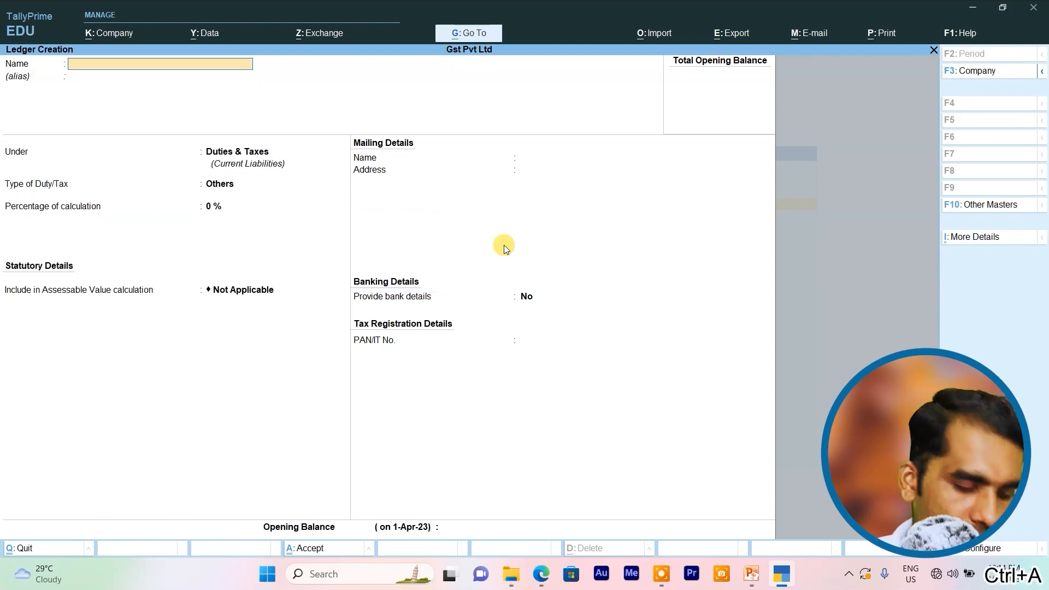
- Name a new ledger S Gst, keeping it under Duties & Taxes
type("S Gs")
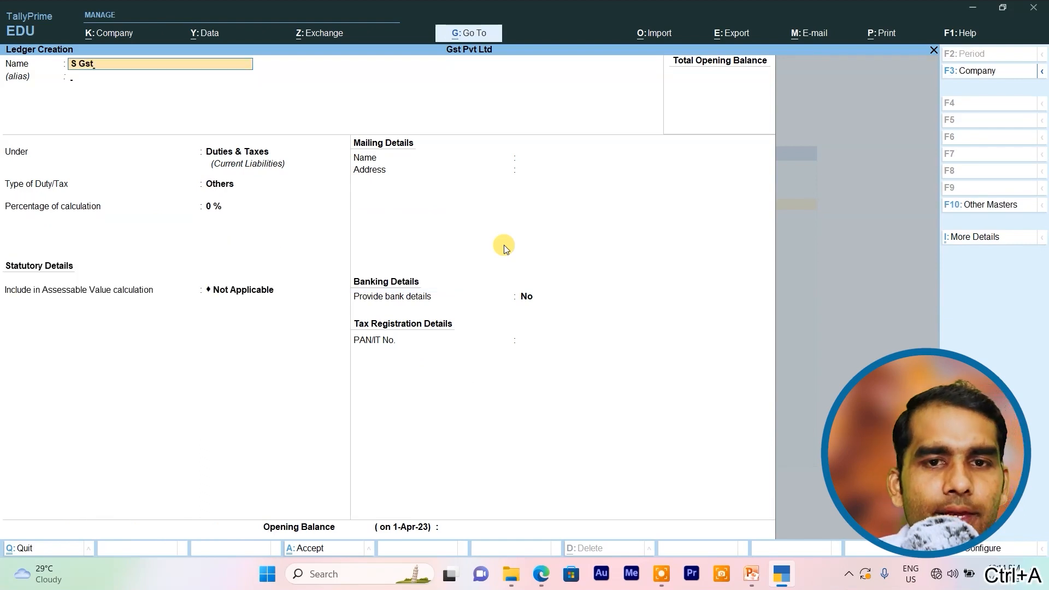
type("t")
key("Return")
key("Return")
key("Return")
- Set the S Gst ledger's duty type to GST and tax type to SGST/UTGST, calculated at 9%
key("Up")
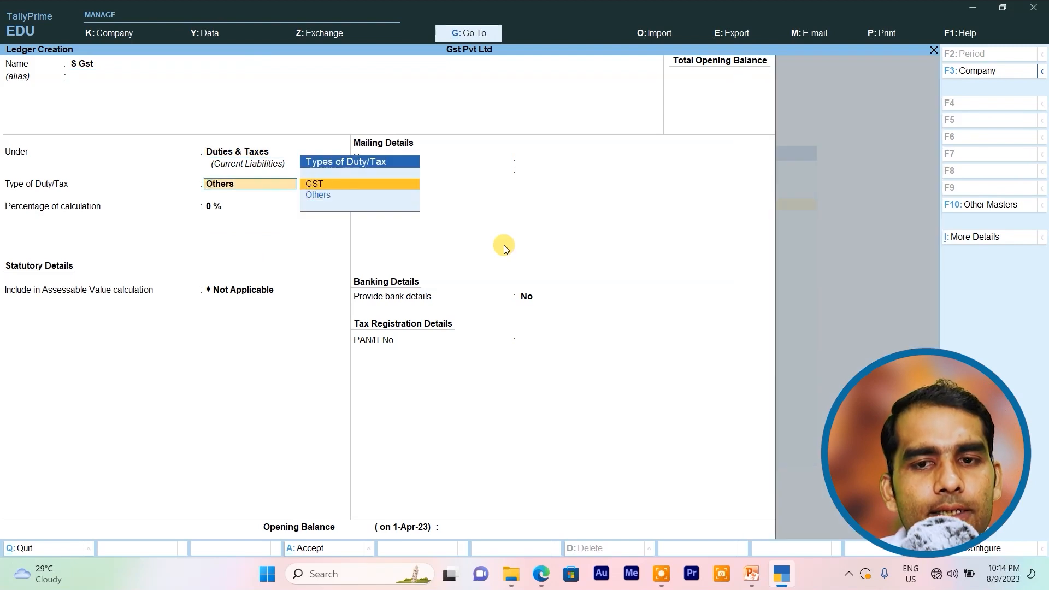
key("Return")
key("Down")
key("Down")
key("Up")
key("Up")
key("Down")
key("Down")
key("Return")
type("9")
key("Return")
- Choose Normal Rounding for the S Gst ledger and save it
key("Down")
key("Down")
key("Return")
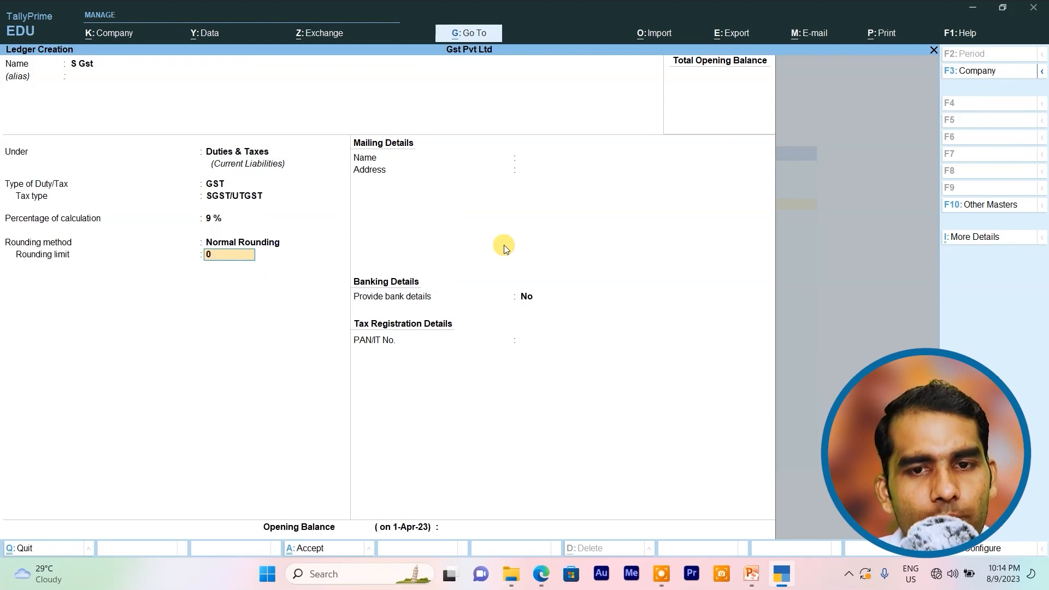
key("ctrl+a")
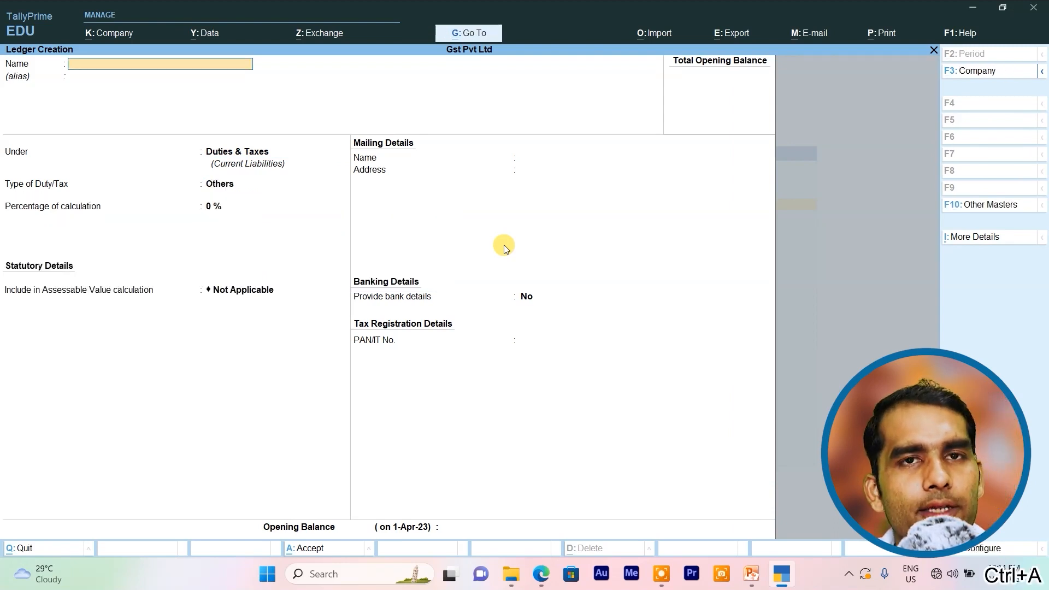
- Name a new ledger I Gst under Duties & Taxes and set its duty type to GST
type("I Gs")
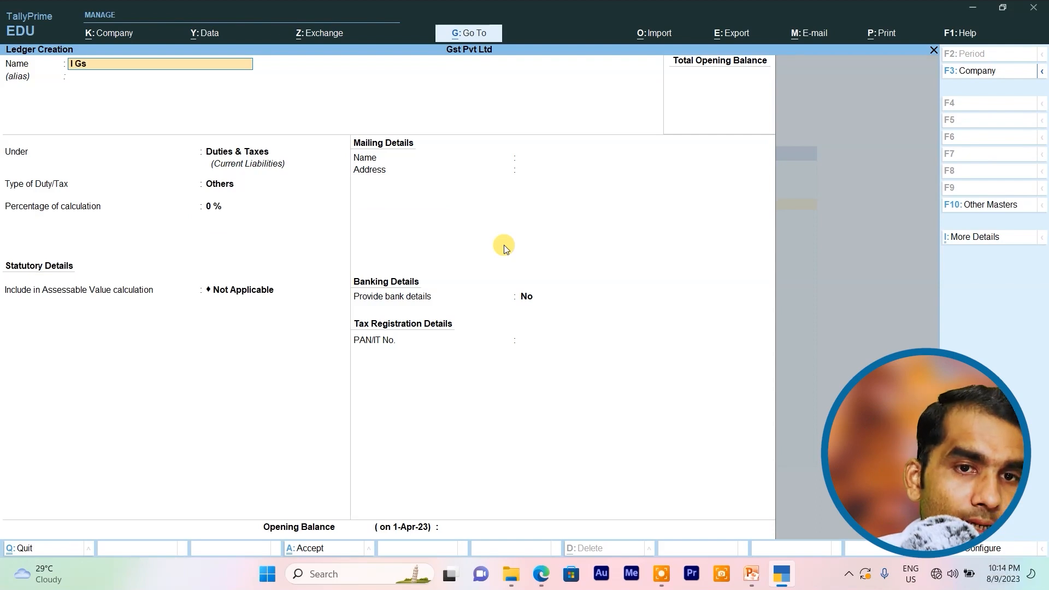
key("Return")
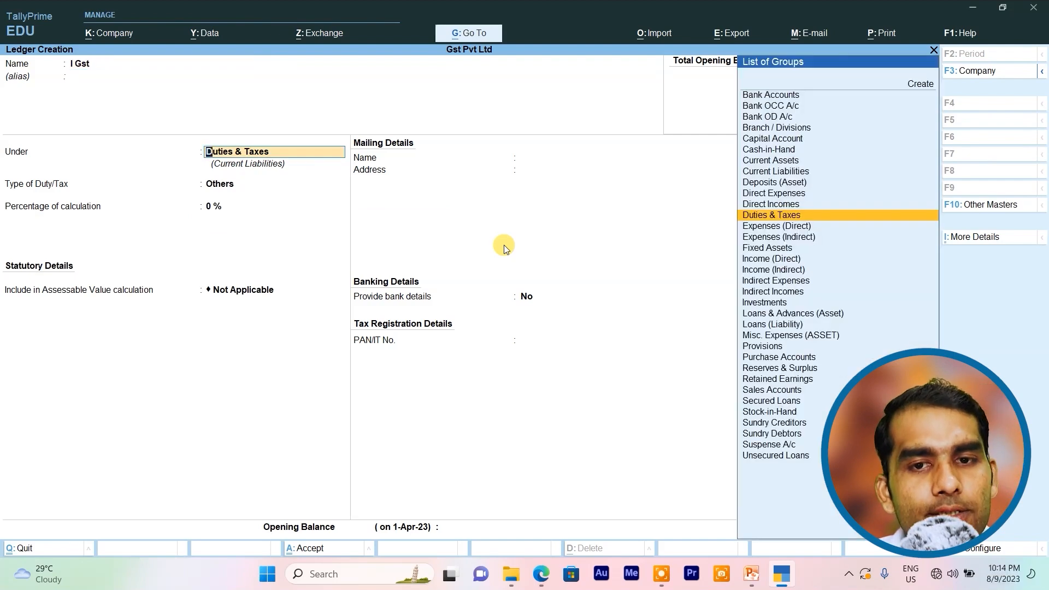
key("Return")
key("Up")
key("Return")
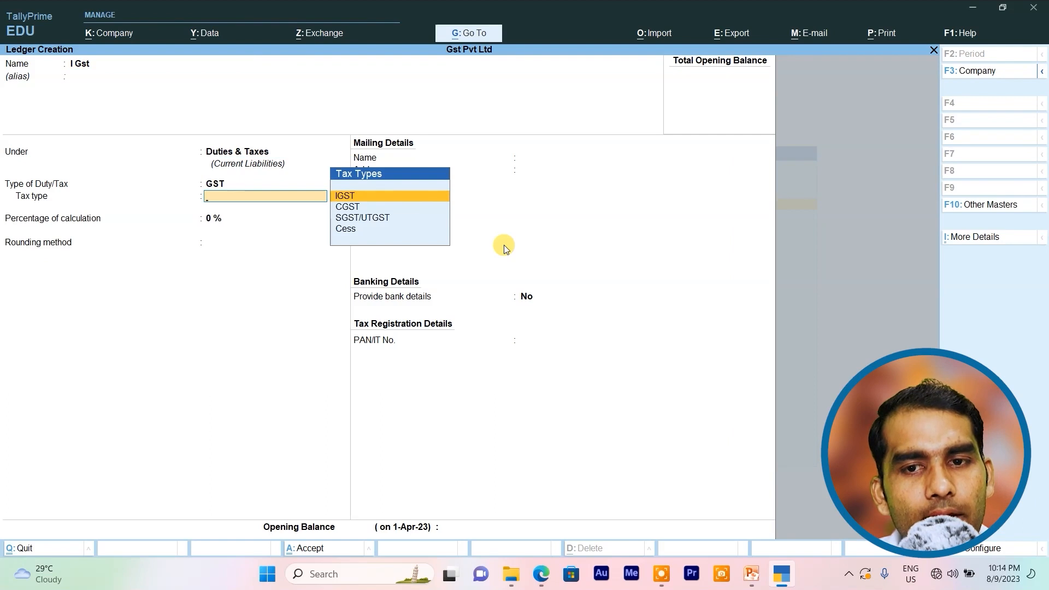
- Give the I Gst ledger tax type IGST at 18% with Normal Rounding, and save it
key("Return")
type("18")
key("Return")
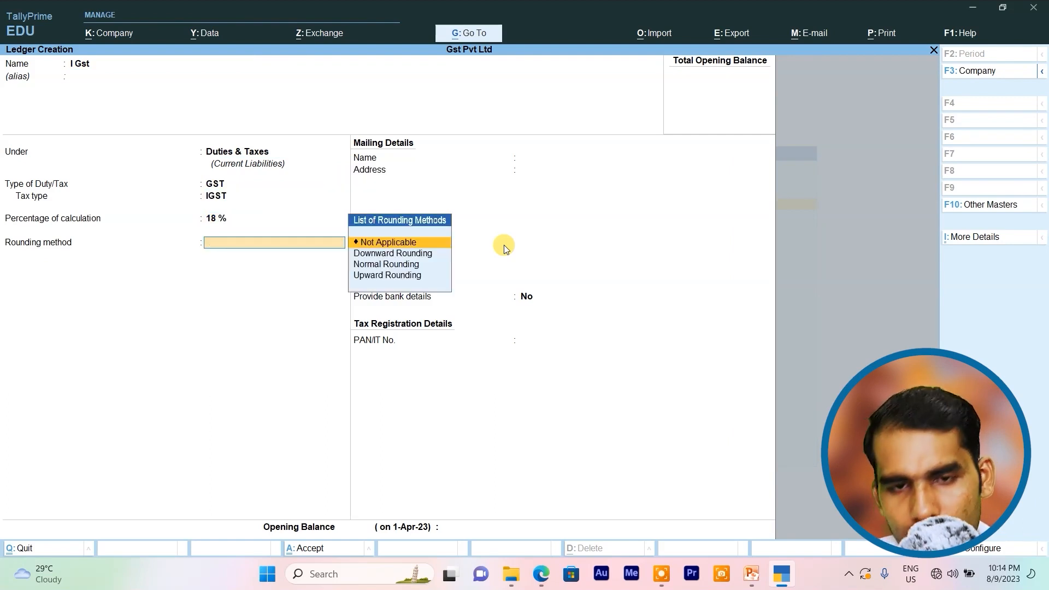
key("Down")
key("Down")
key("Return")
key("ctrl+a")
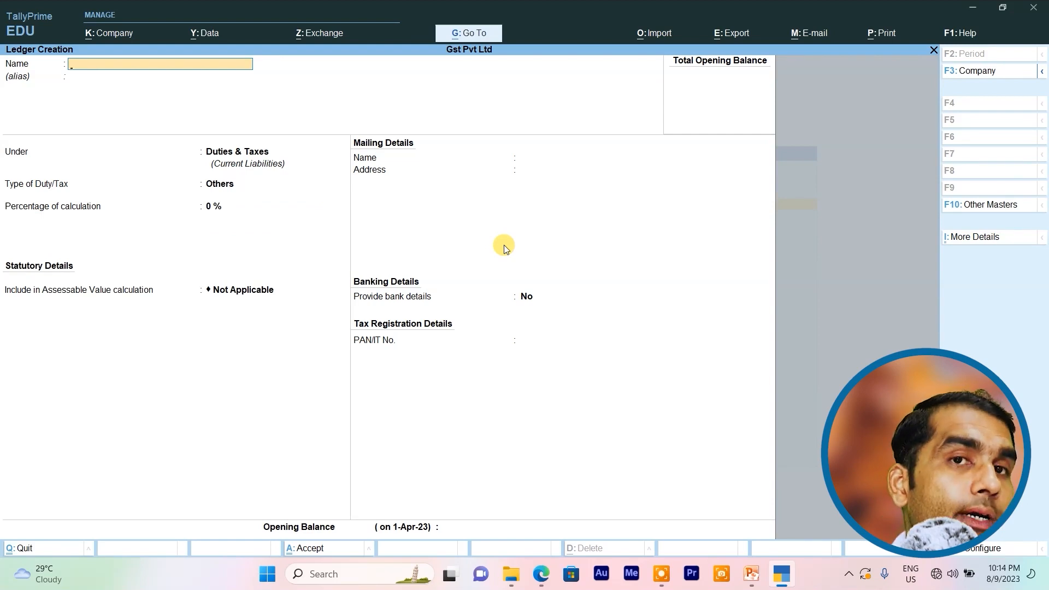
- Leave ledger creation and open a new purchase voucher
key("Escape")
key("Return")
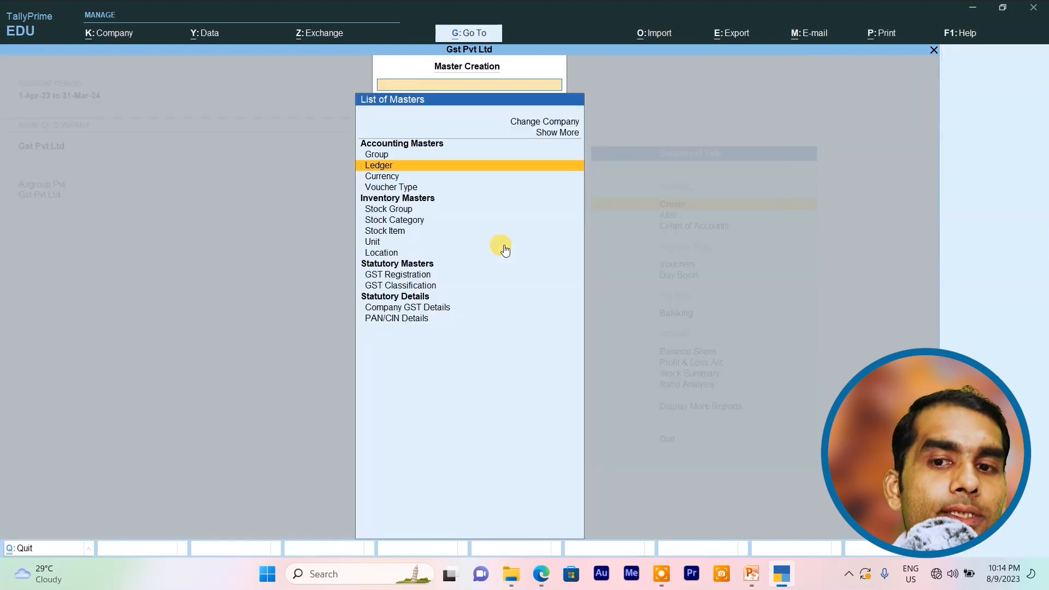
key("Escape")
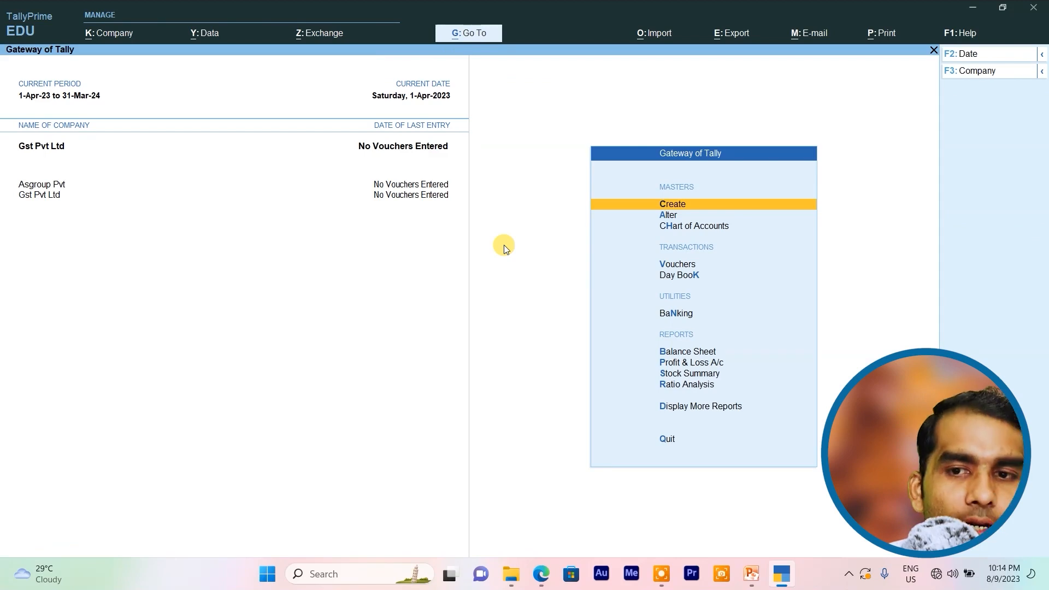
key("Down")
key("Down")
key("Down")
key("Return")
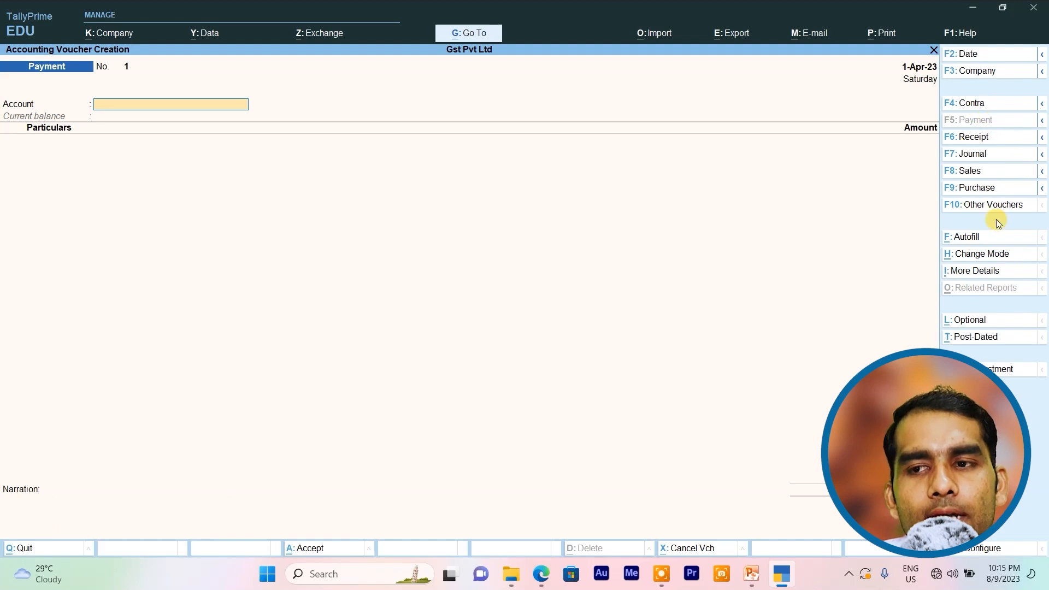
left_click(981, 189)
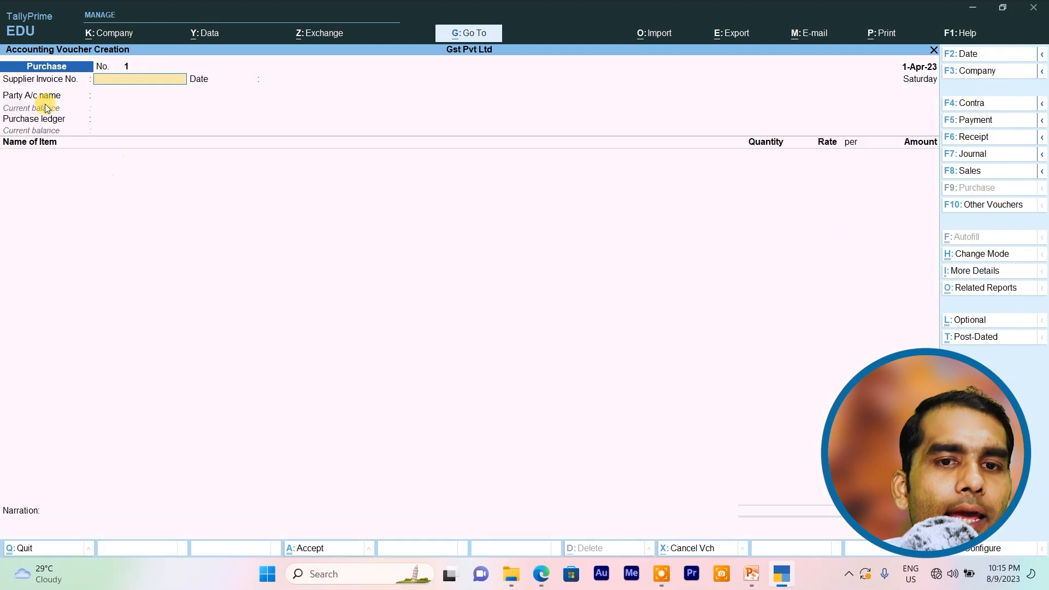
- Enter supplier invoice number 102 dated 1-Apr-23 and choose the same-state creditor as the party account
type("102")
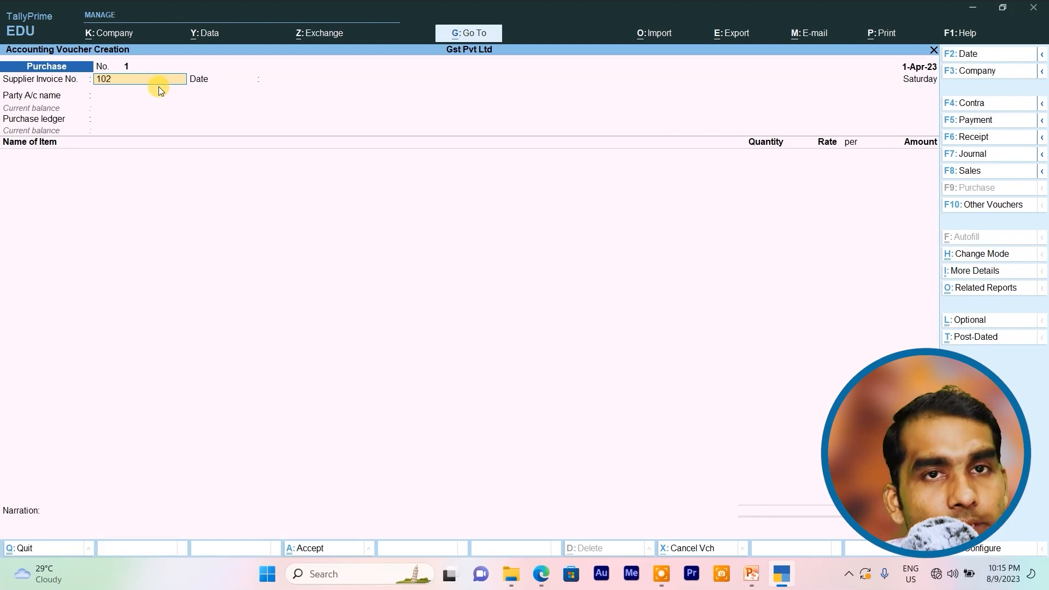
key("Return")
key("Return")
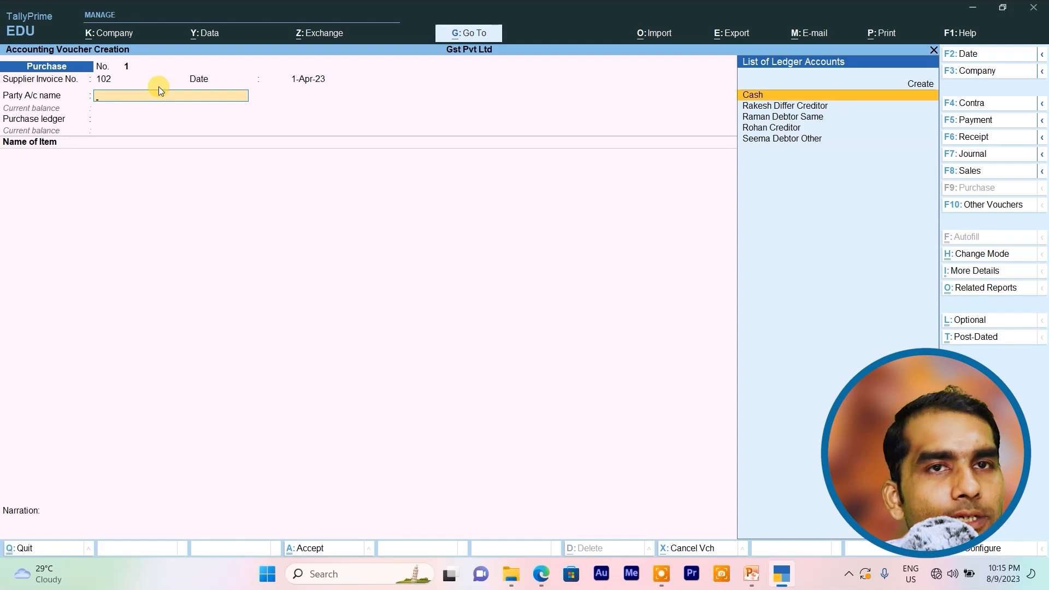
key("Down")
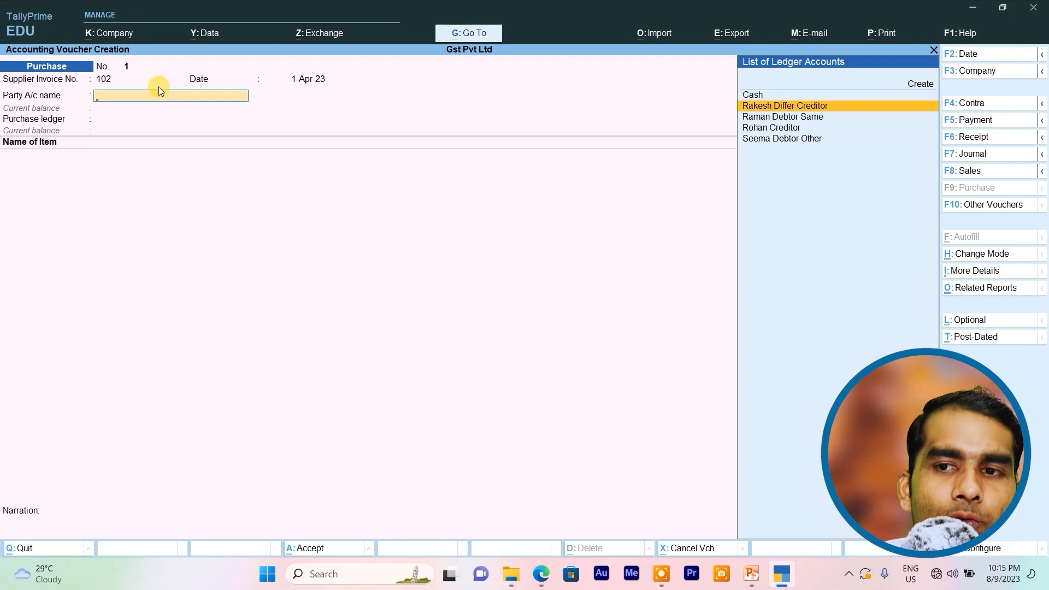
key("Down")
key("Down")
key("Return")
- Leave the receipt details blank and accept the creditor's prefilled party details with Uttar Pradesh as place of supply
key("Return")
key("Return")
key("Return")
key("Return")
key("Return")
key("Return")
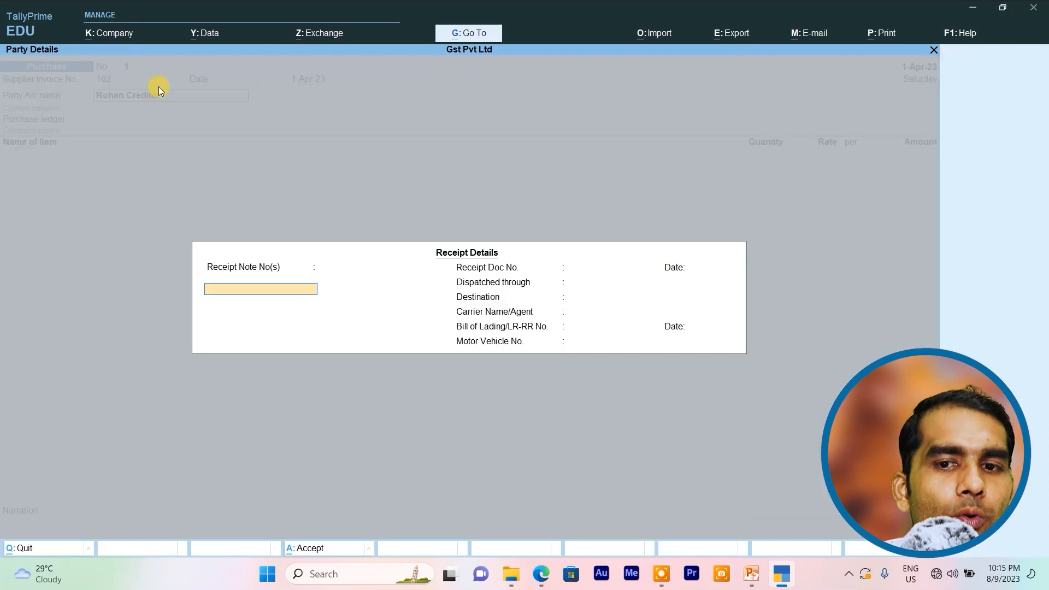
key("Return")
key("Return")
key("Return")
key("Return")
key("Return")
key("Return")
key("Return")
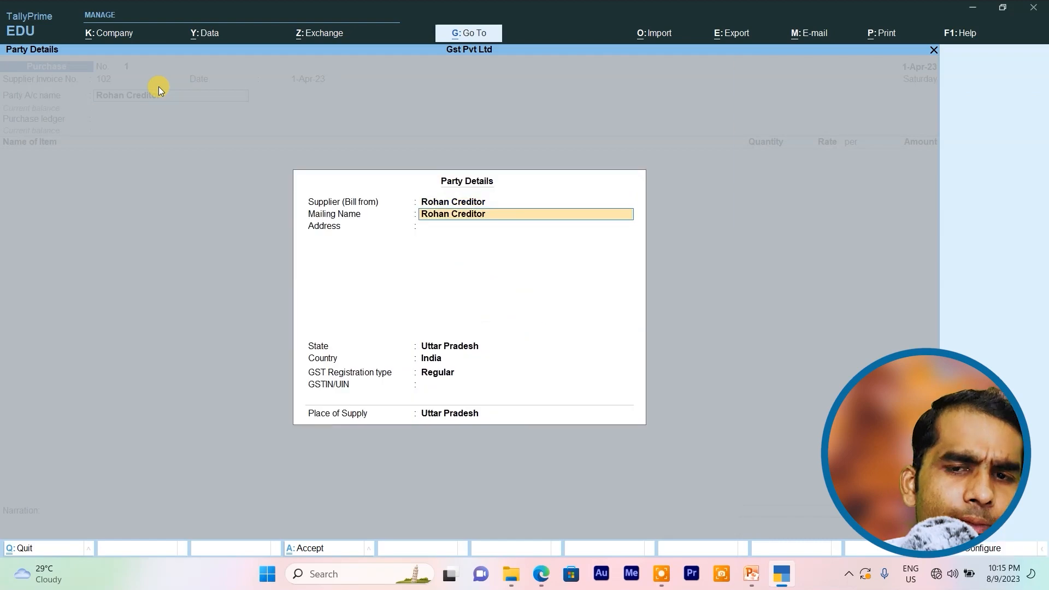
key("Return")
key("Return")
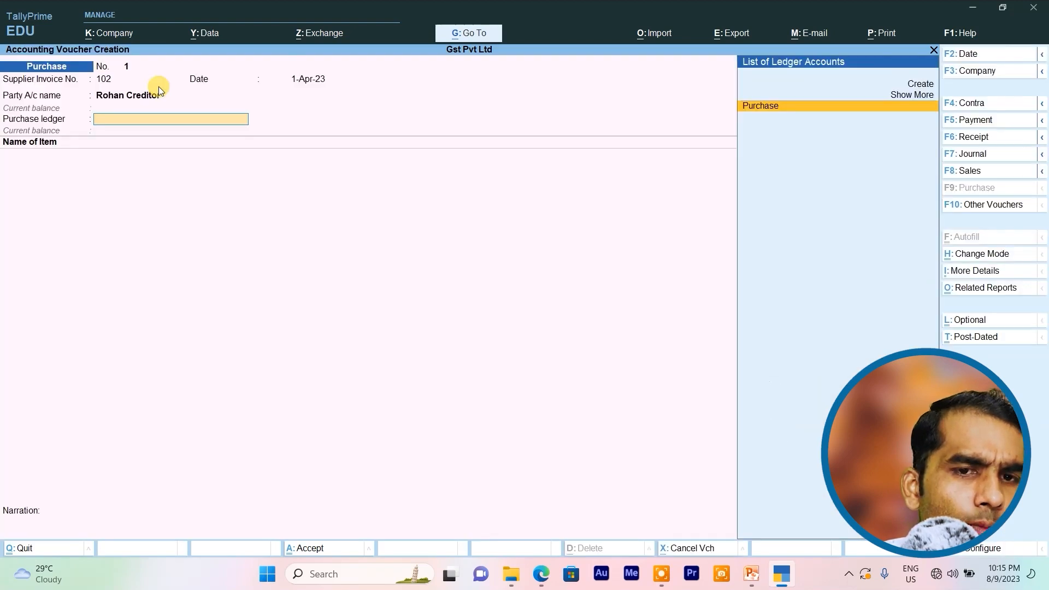
- Select Purchase as the purchase ledger and add Samsung Galaxy F62 as the first item
key("Return")
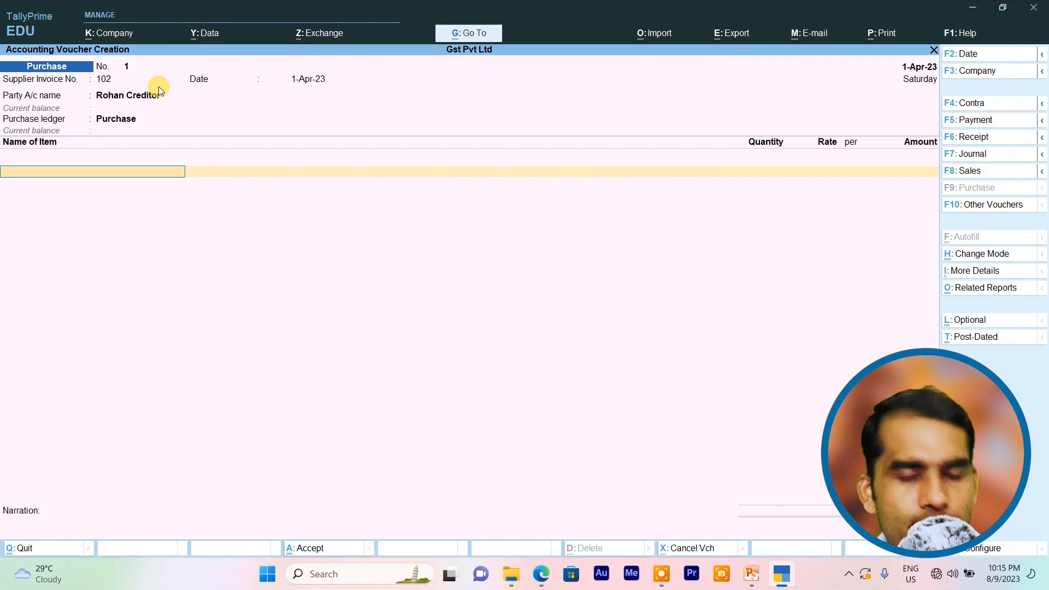
type("G")
key("Return")
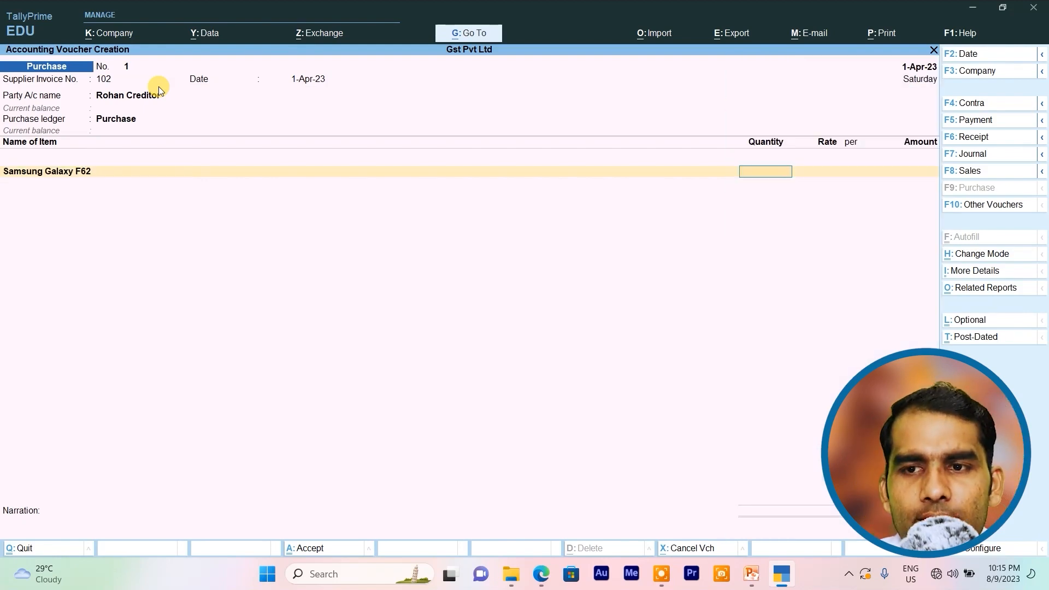
- Enter 10 nos of Samsung Galaxy F62 at a rate of 23,999 and end the item list
type("10")
key("Return")
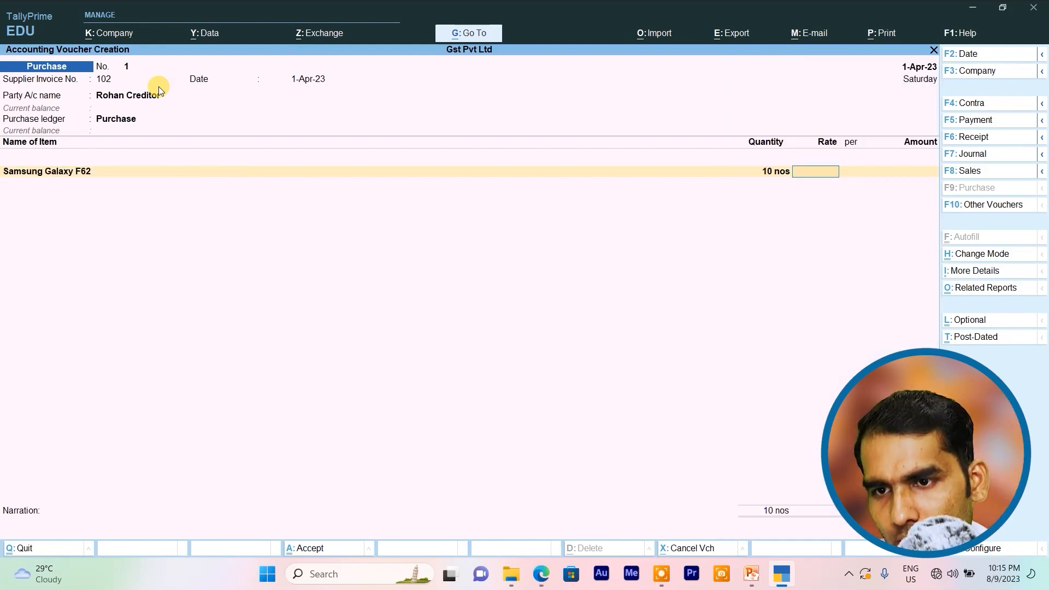
type("23999")
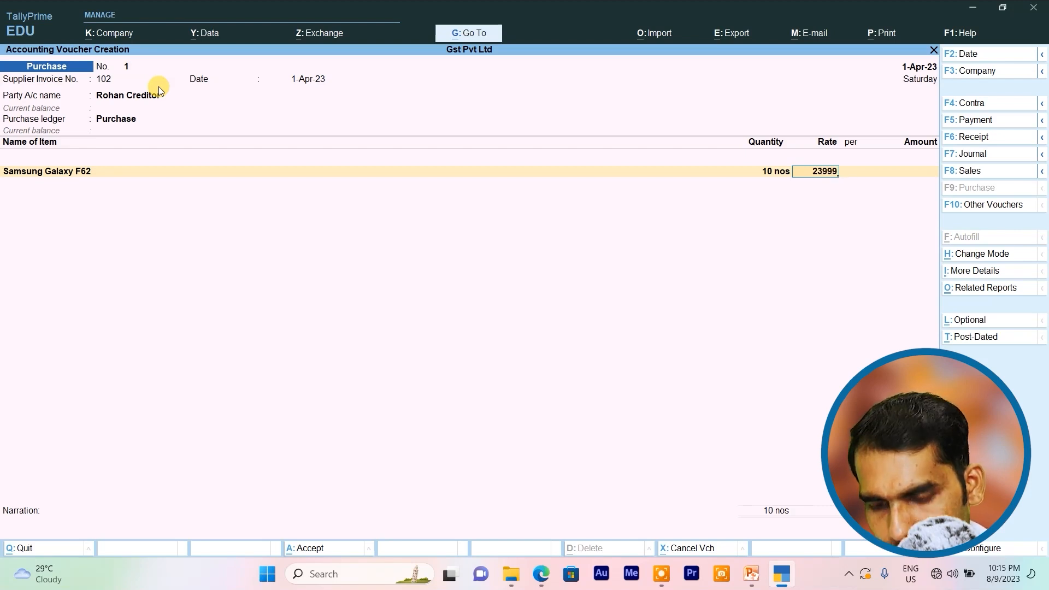
key("Return")
key("Return")
key("Return")
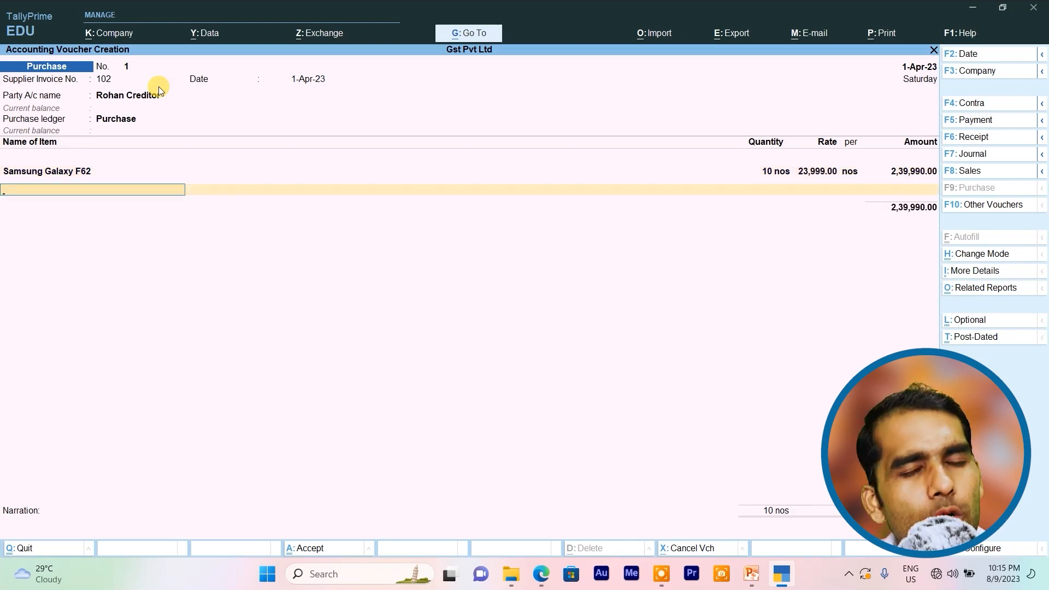
key("Return")
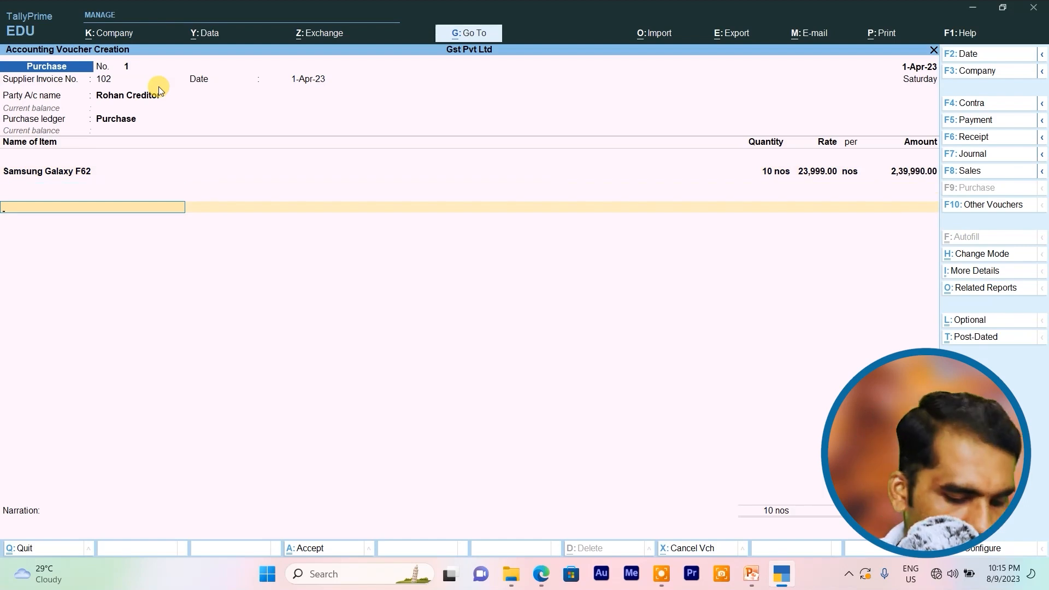
- Add the C Gst and S Gst ledgers at 9% each, and abandon the voucher for a blank purchase voucher
type("c")
key("Return")
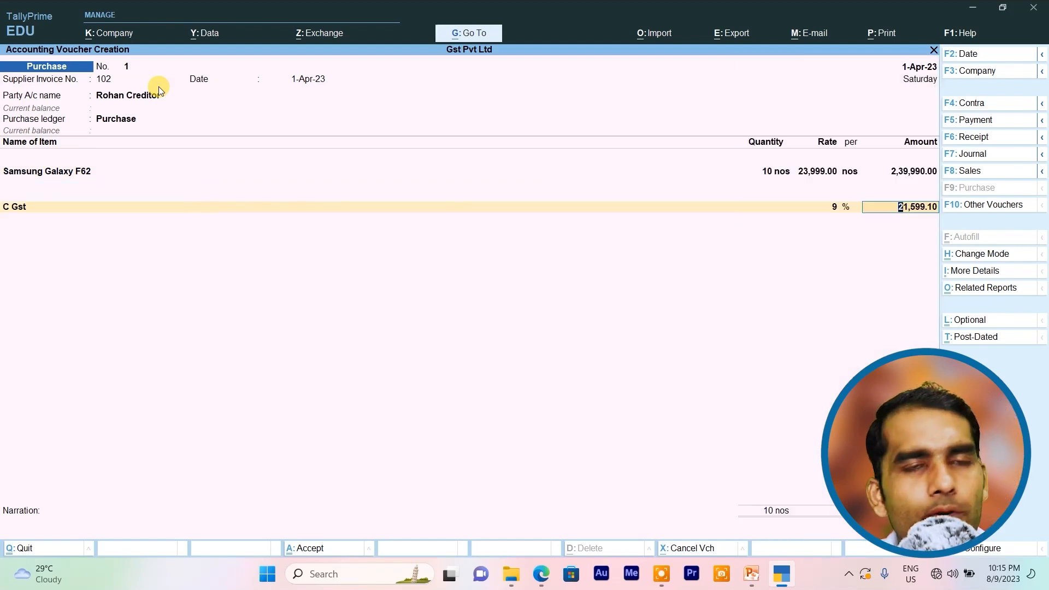
key("Return")
type("st")
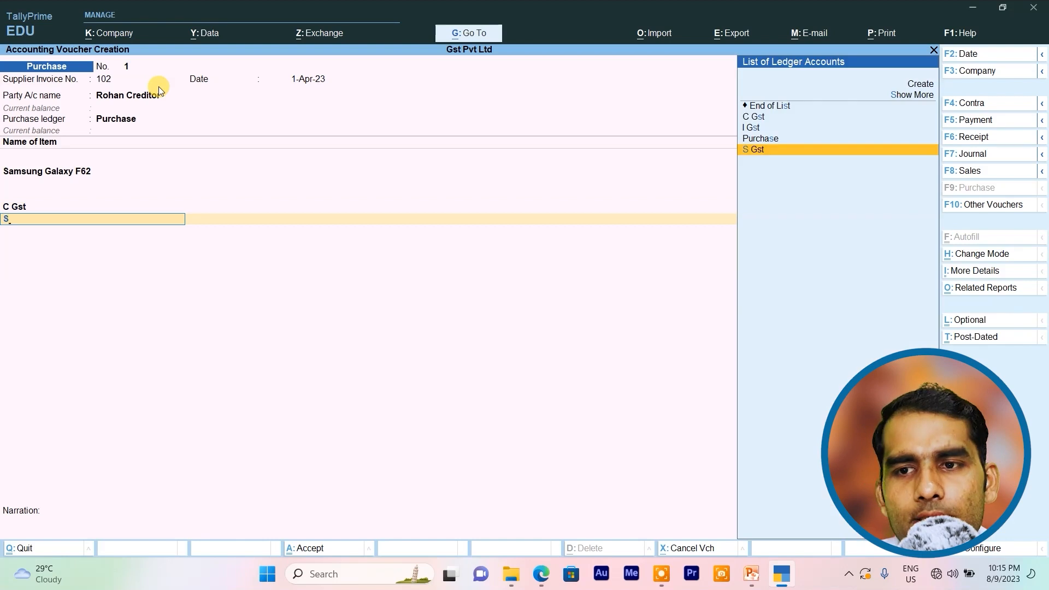
key("Return")
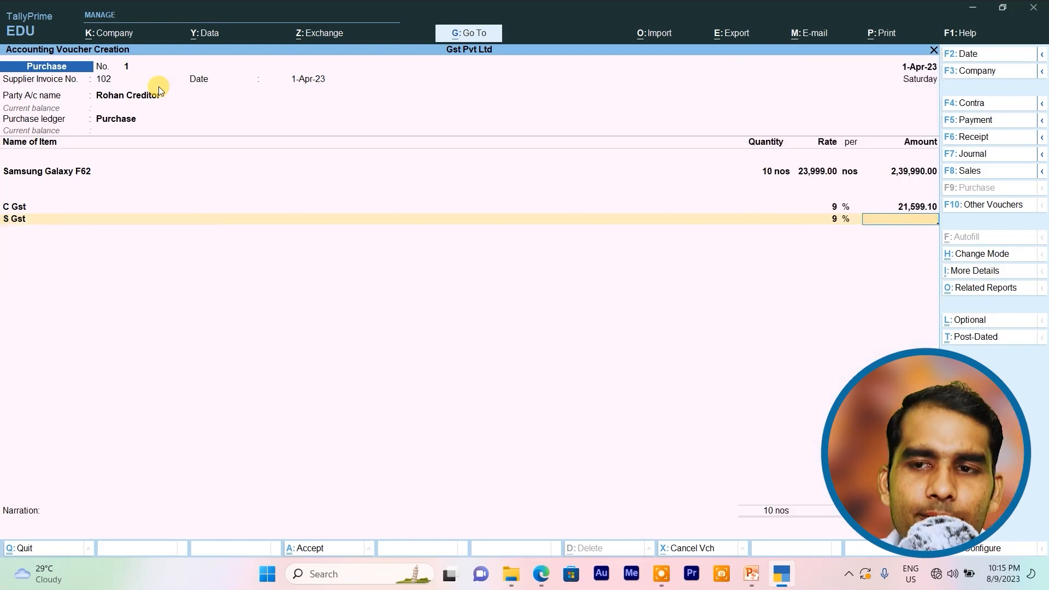
key("Escape")
key("Return")
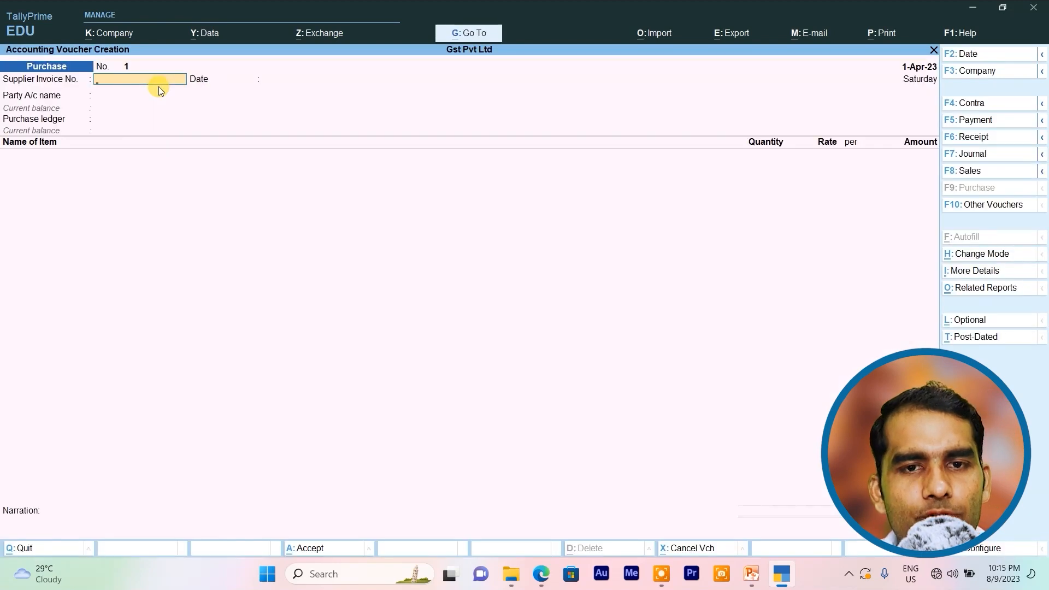
- Enter supplier invoice number 103 dated 1-Apr-23 and select the same-state creditor as the party account
type("103")
key("Return")
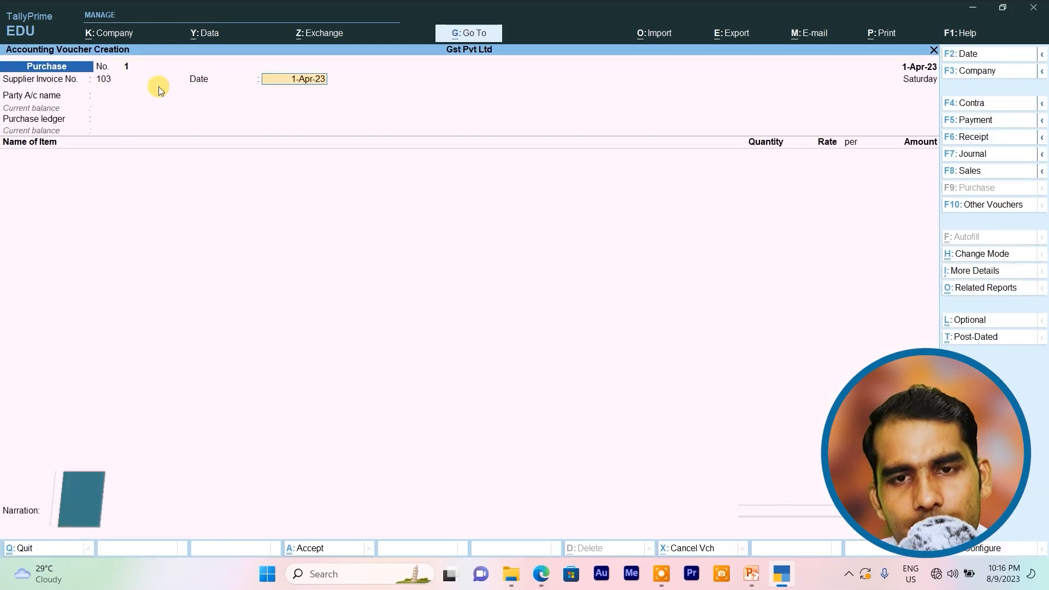
key("Return")
key("Down")
key("Down")
key("Down")
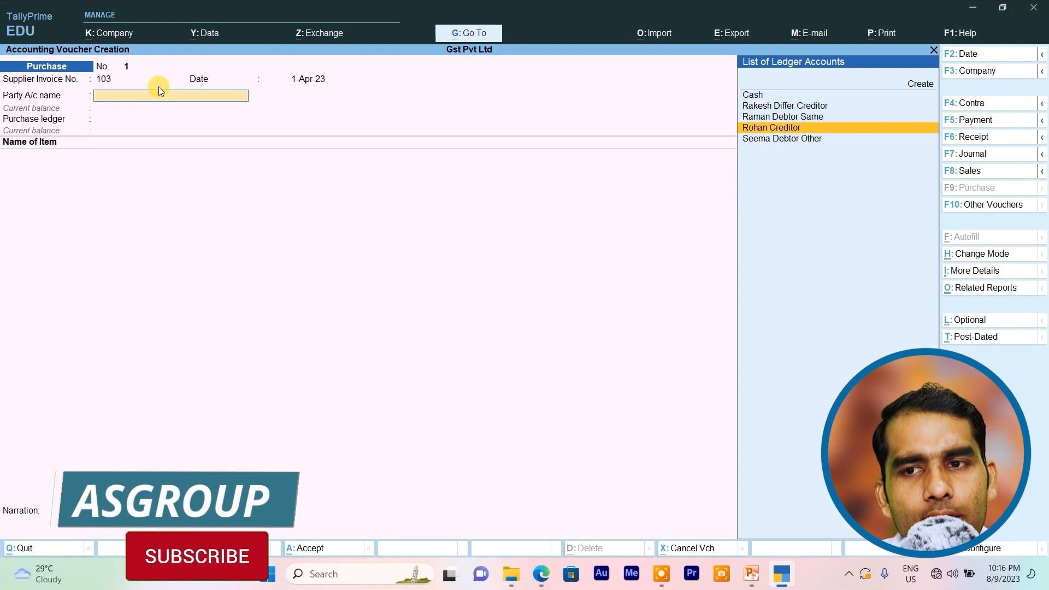
key("Return")
- Leave the receipt details empty and accept the same-state creditor's prefilled party details
key("Return")
key("Return")
key("Return")
key("Return")
key("Return")
key("Return")
key("Return")
key("Return")
key("Return")
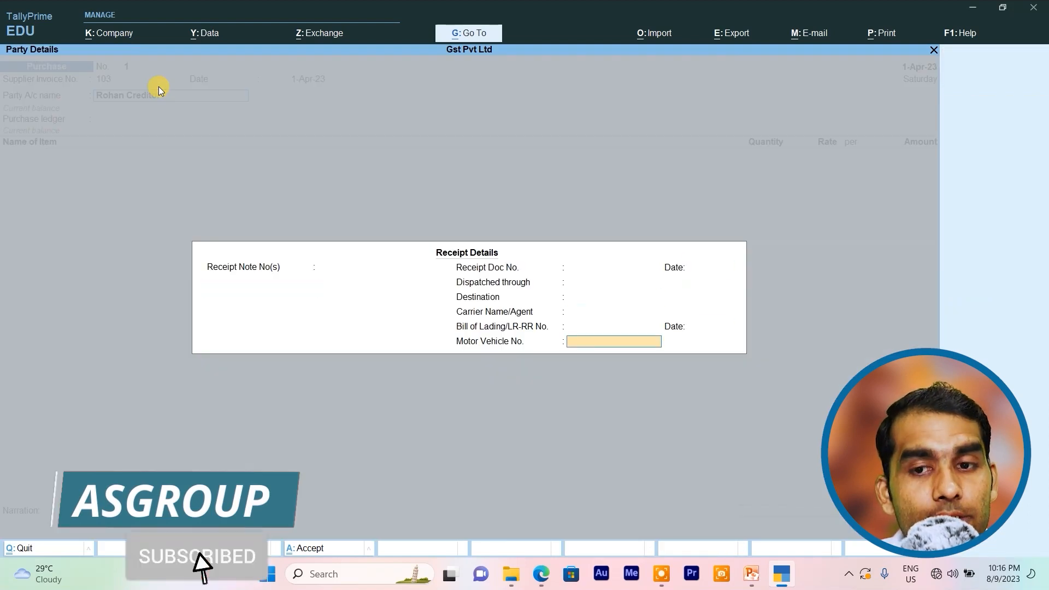
key("Return")
key("Return")
key("Return")
key("Return")
key("Return")
key("Return")
key("Return")
- Use the Purchase ledger and add 10 nos of Samsung Galaxy F62 at a rate of 23,999 as the only item
key("Return")
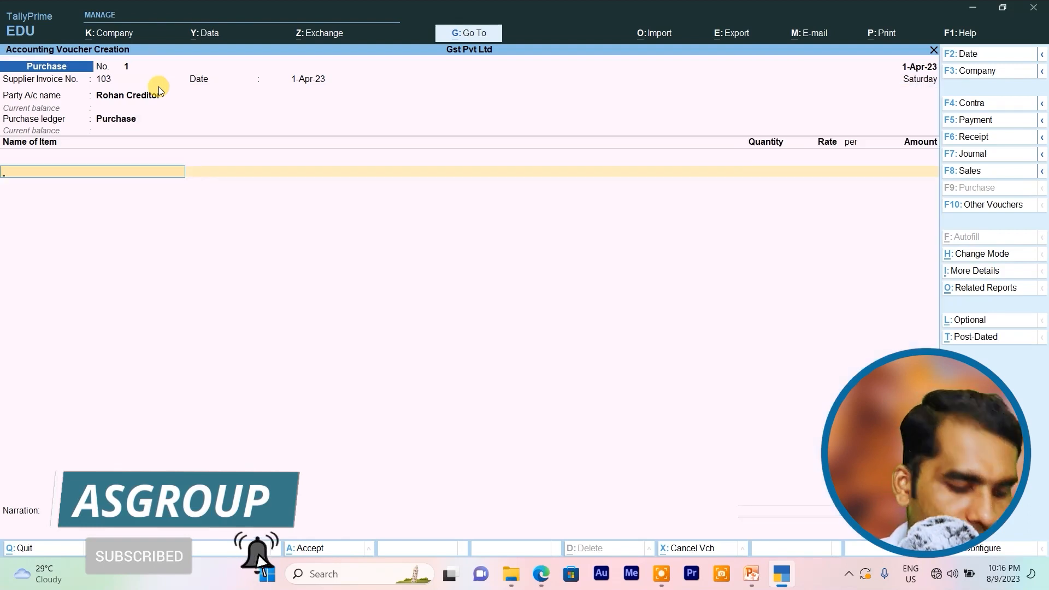
key("Return")
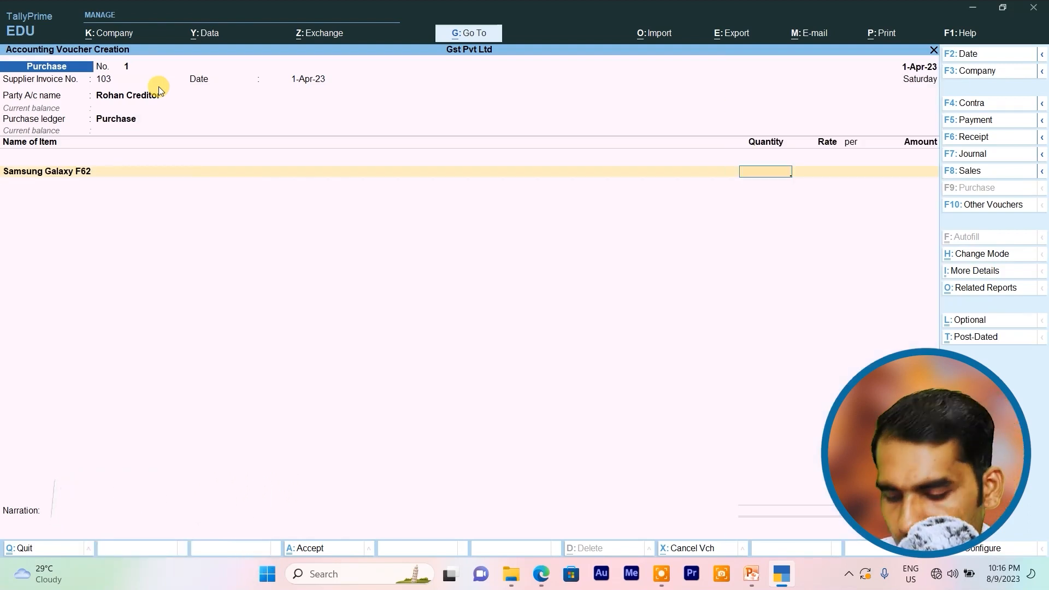
type("10")
key("Return")
type("23")
type("999")
key("Return")
key("Return")
key("Return")
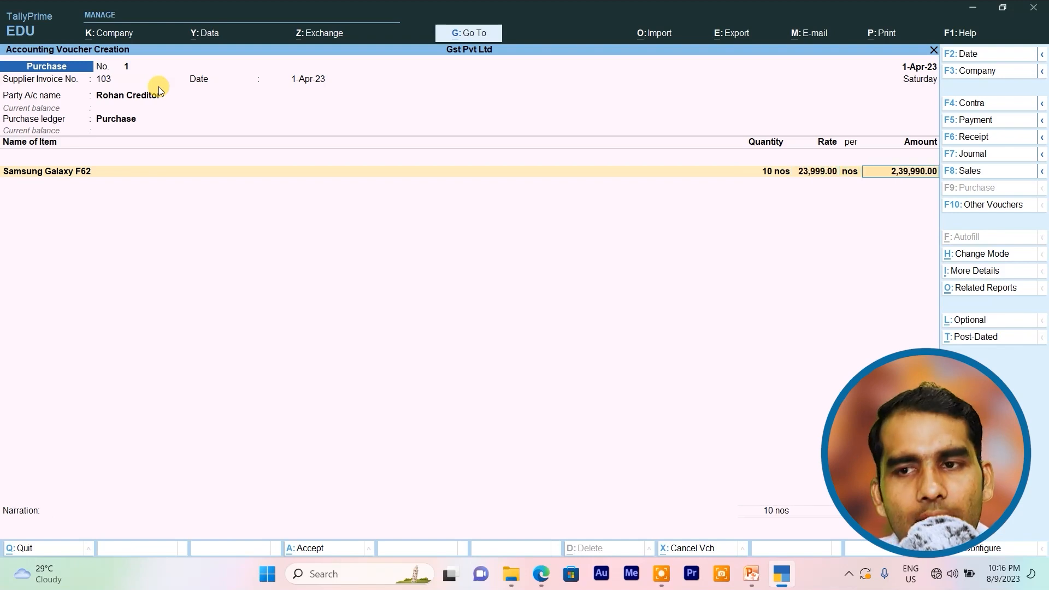
key("Return")
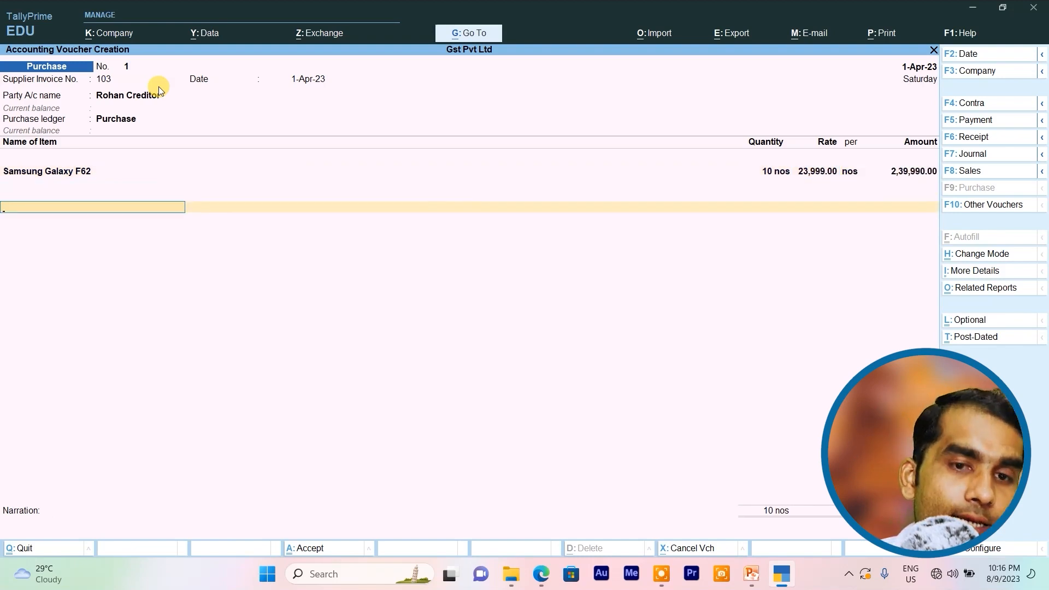
type("i")
key("Return")
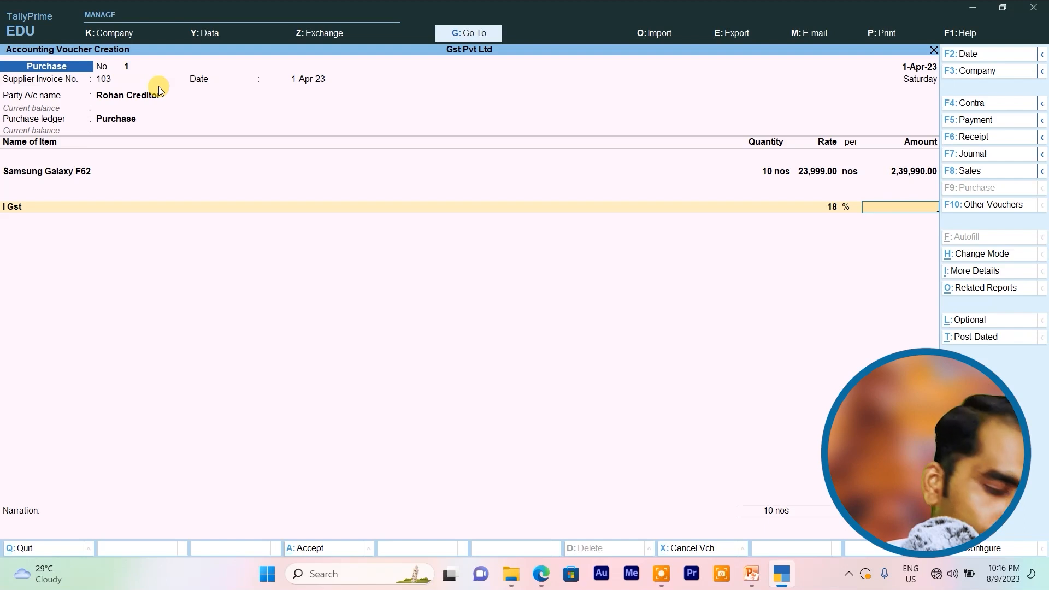
key("BackSpace")
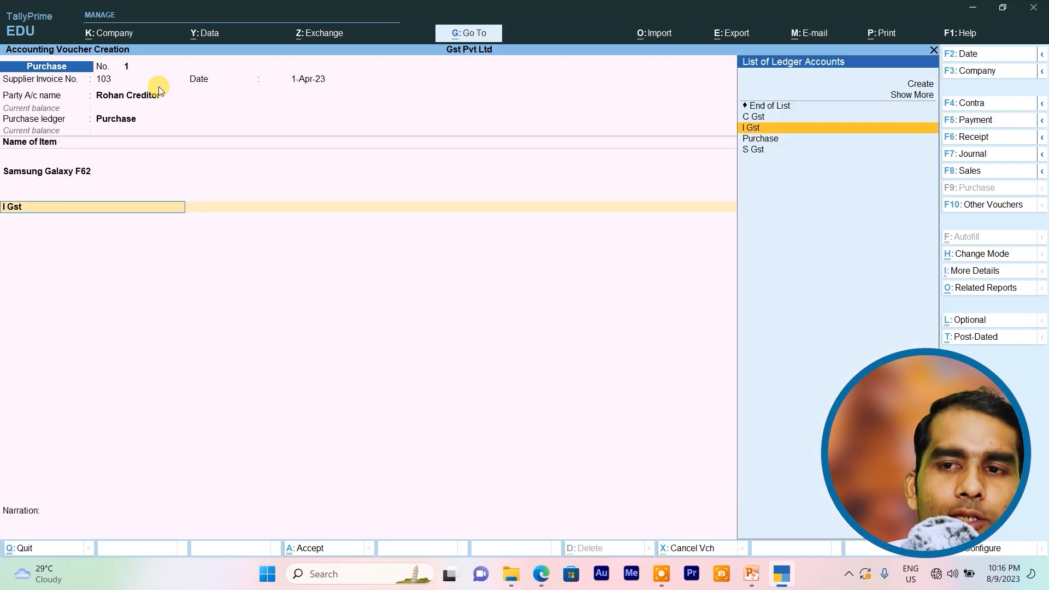
- Apply the C Gst and S Gst ledgers at 9% each below the item and save the purchase voucher
key("Up")
key("Return")
key("Return")
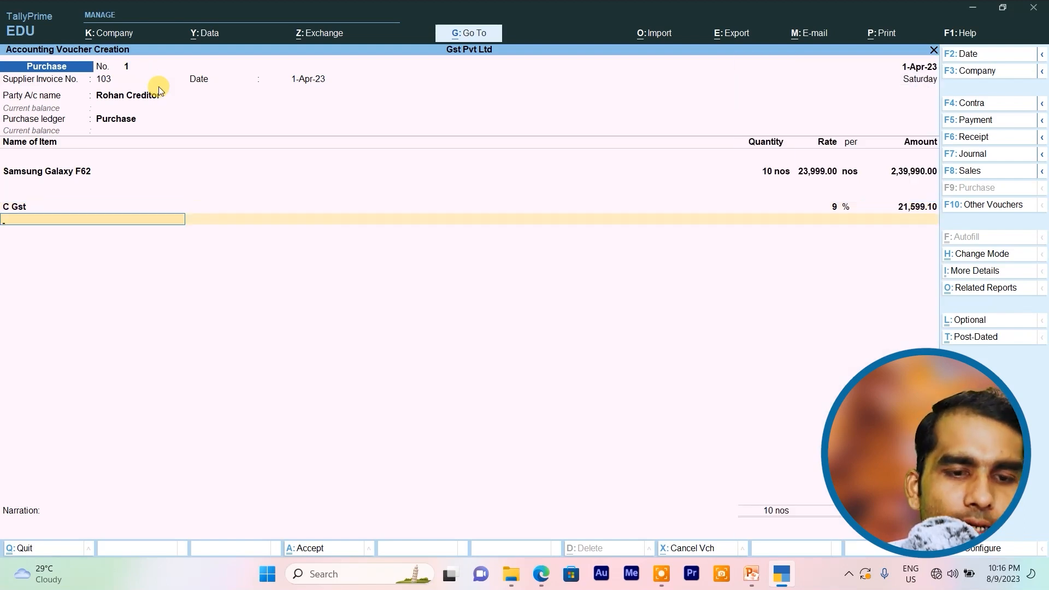
type("S")
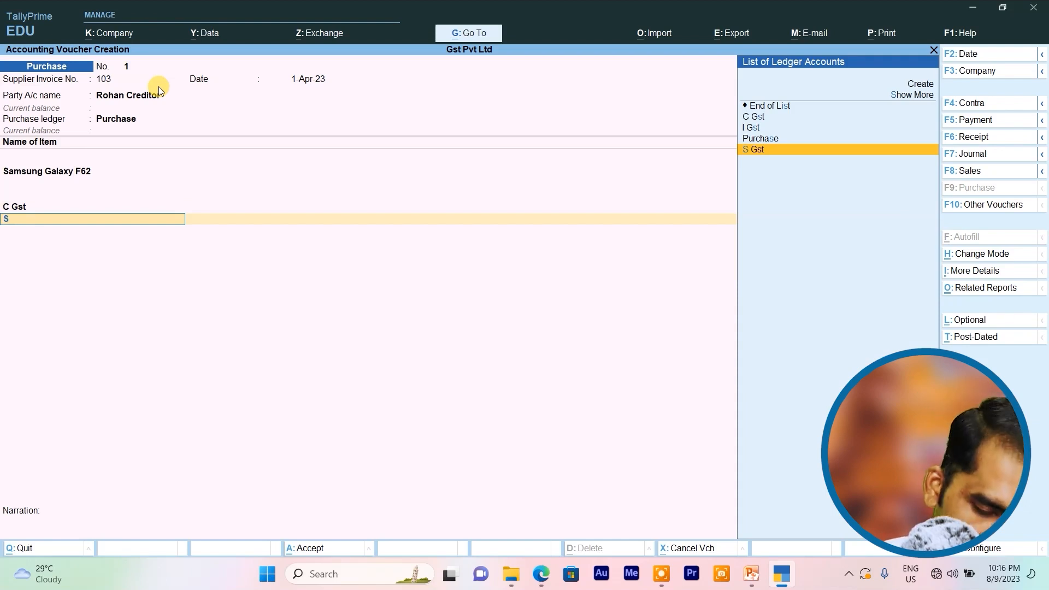
key("Return")
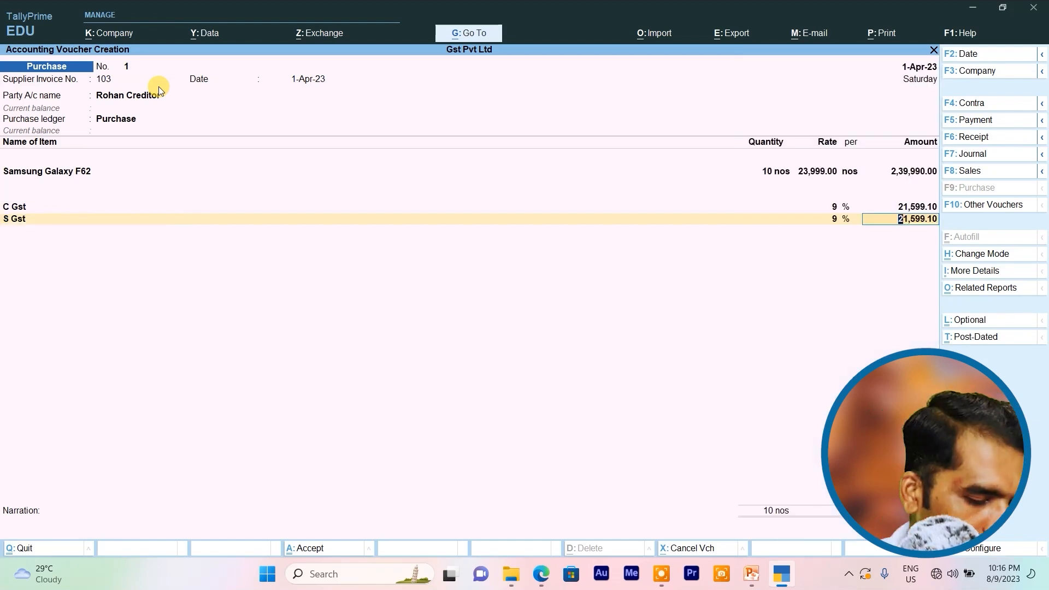
key("ctrl+a")
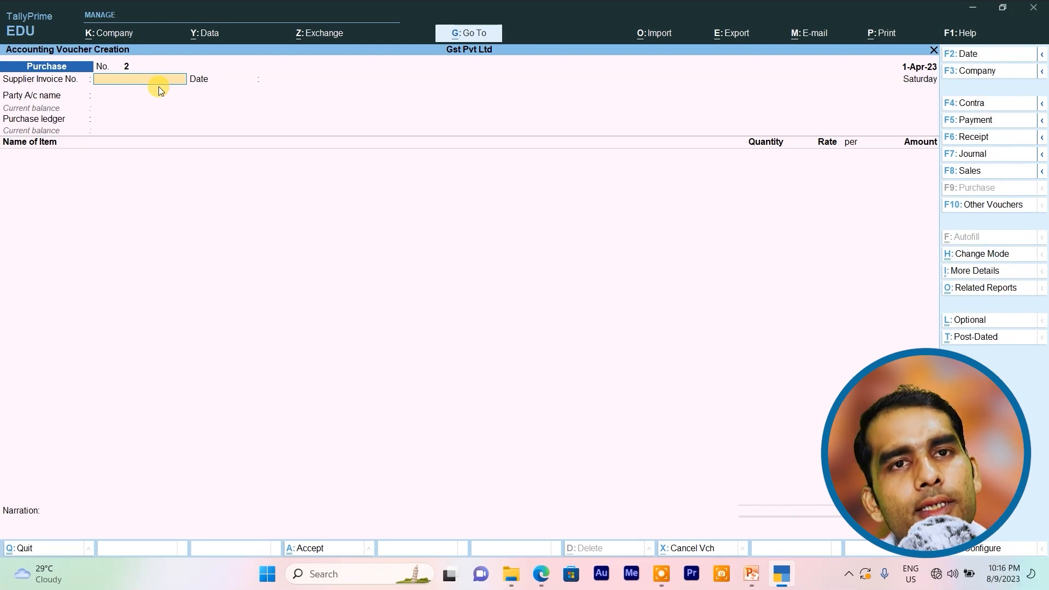
- Enter supplier invoice number 104 dated 1-Apr-23 and select the different-state creditor as the party account
type("104")
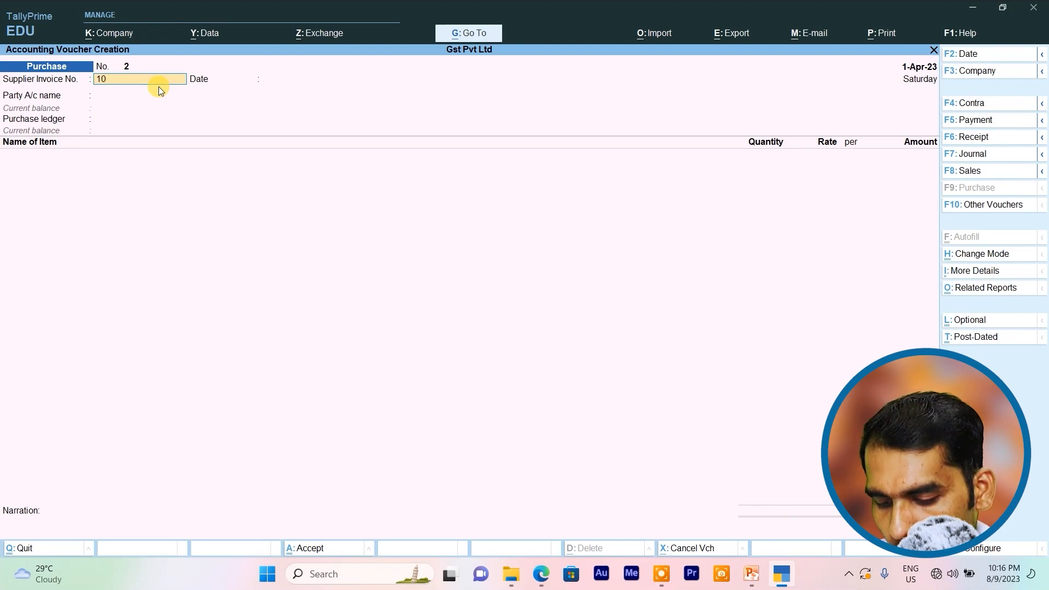
key("Return")
key("Return")
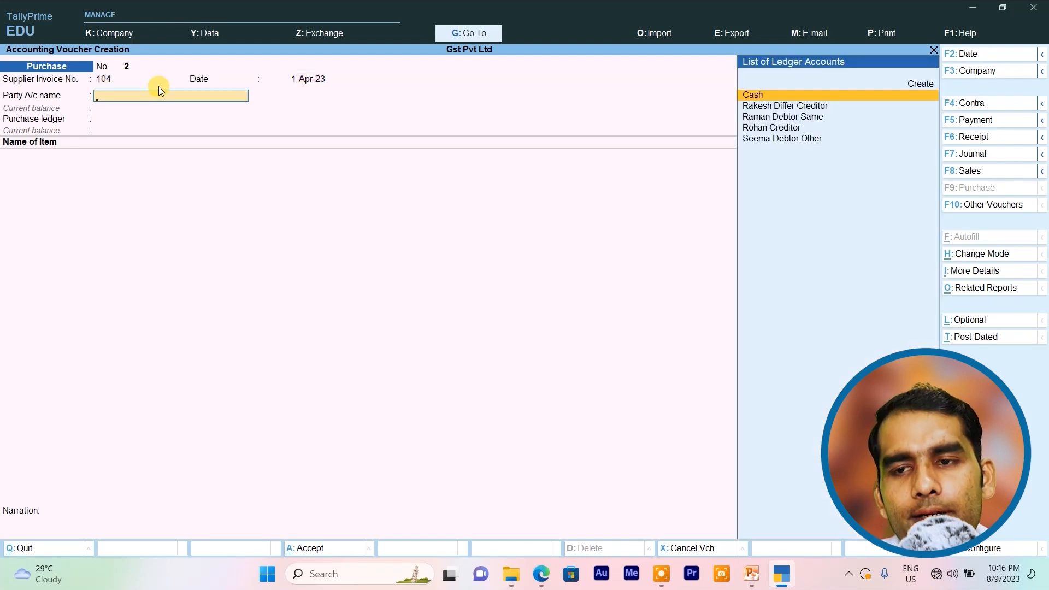
key("Down")
key("Down")
key("Up")
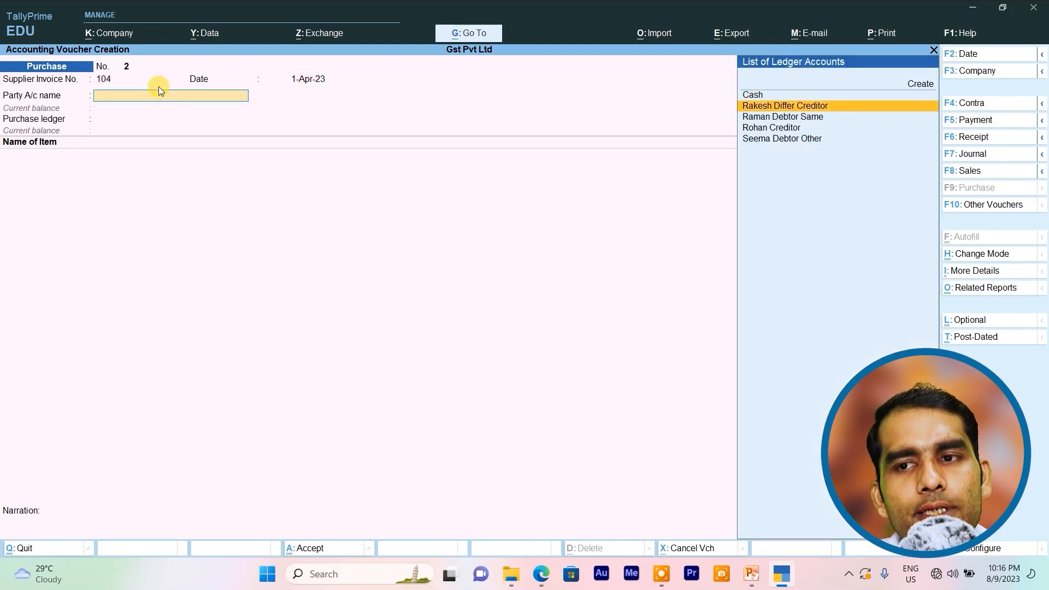
key("Return")
- Leave the receipt details empty and accept the different-state creditor's prefilled party details
key("Return")
key("Return")
key("Return")
key("Return")
key("Return")
key("Return")
key("Return")
key("Return")
key("Return")
key("Return")
key("Return")
key("Return")
key("Return")
key("Return")
key("Return")
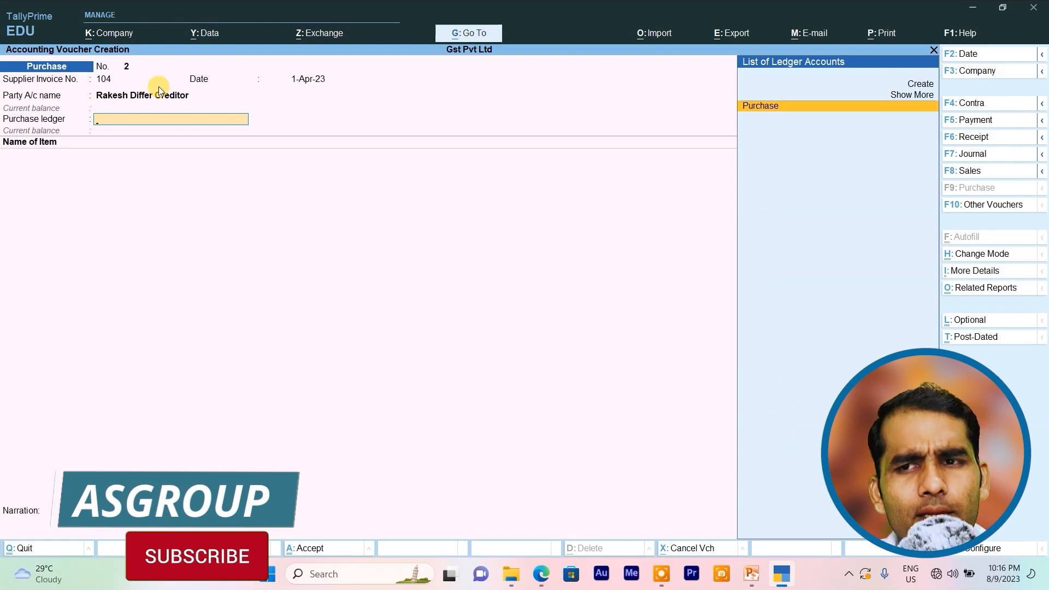
- Select the Purchase ledger and add 10 nos of Samsung Galaxy F62, keeping the suggested rate of 23,999
key("Return")
type("G")
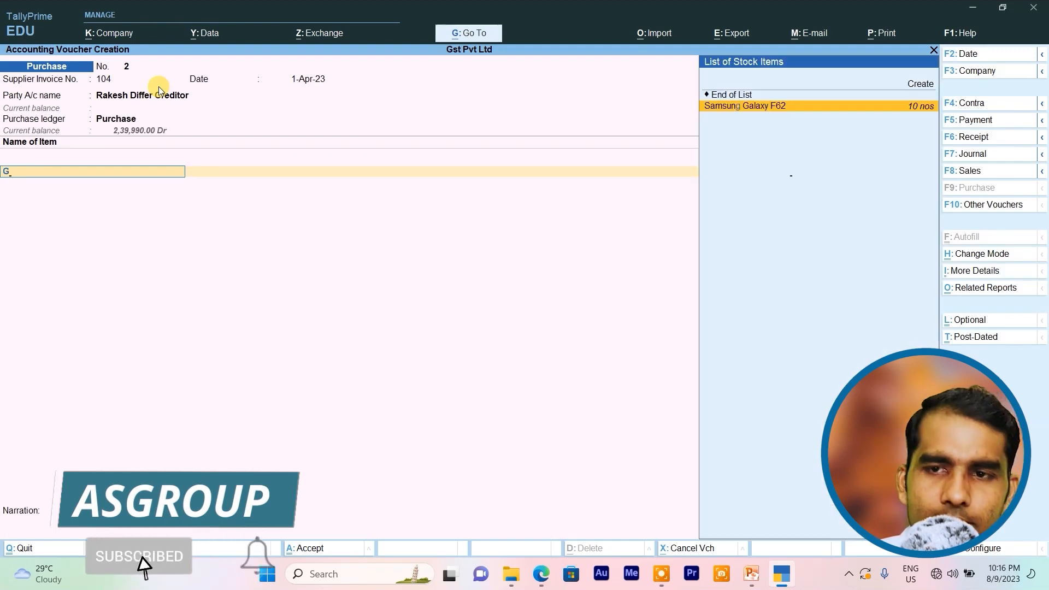
key("Return")
type("10")
key("Return")
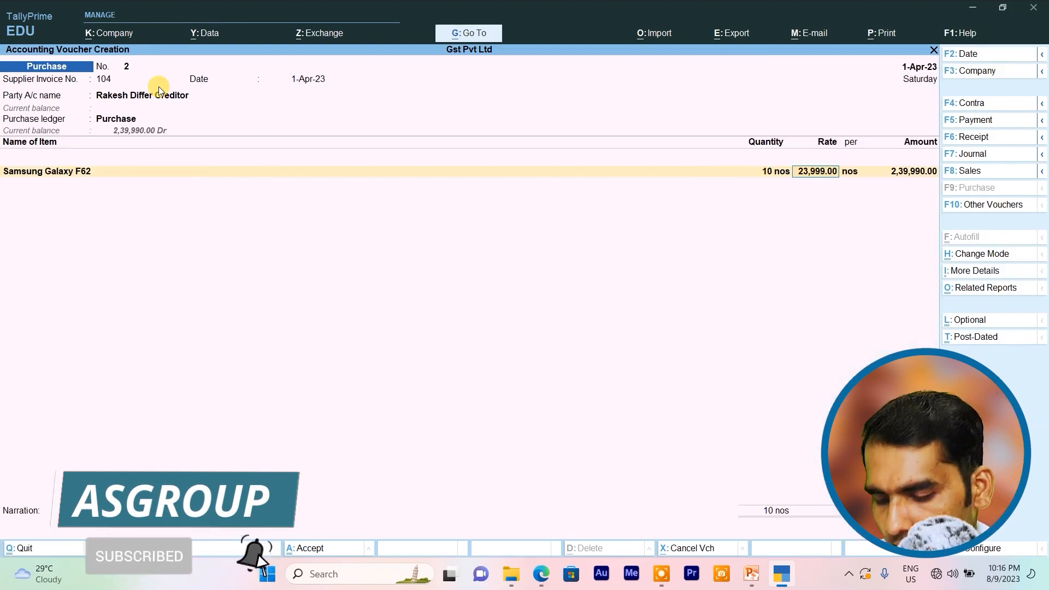
key("Return")
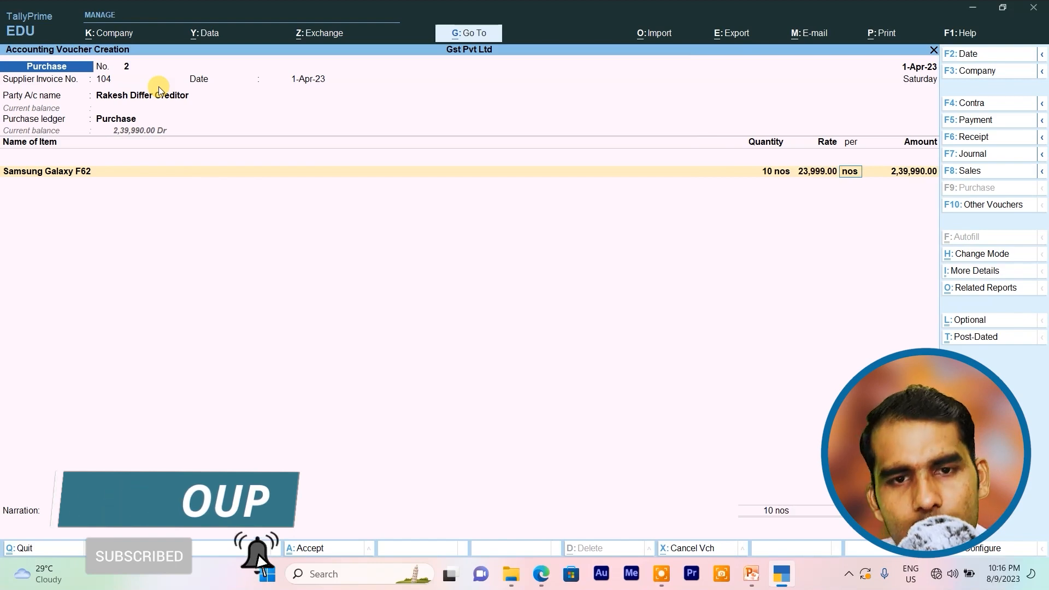
key("Return")
key("Return")
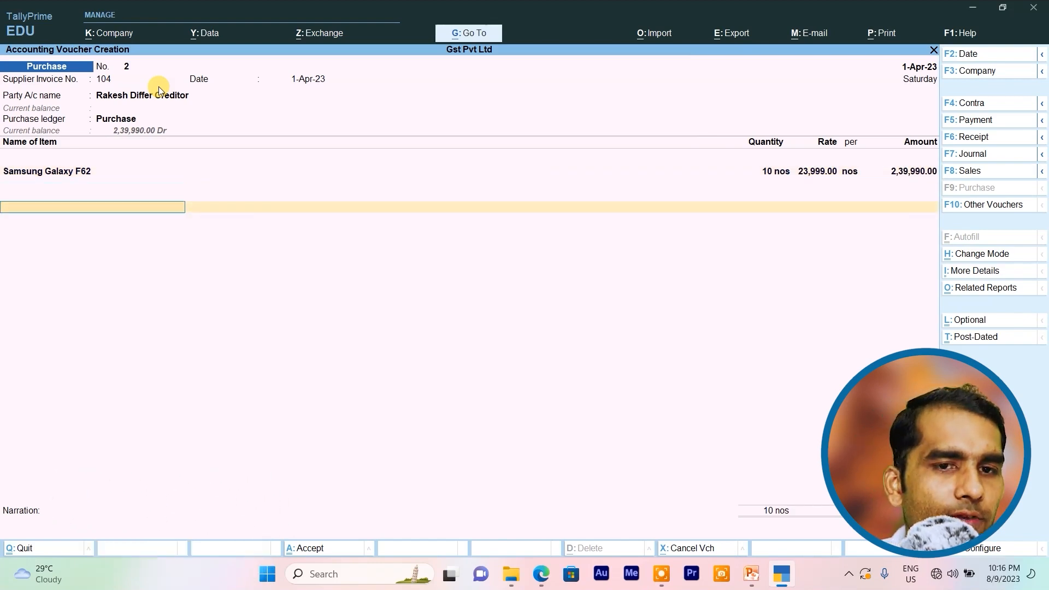
- Apply the I Gst ledger at 18% below the item and save the interstate purchase voucher
key("Return")
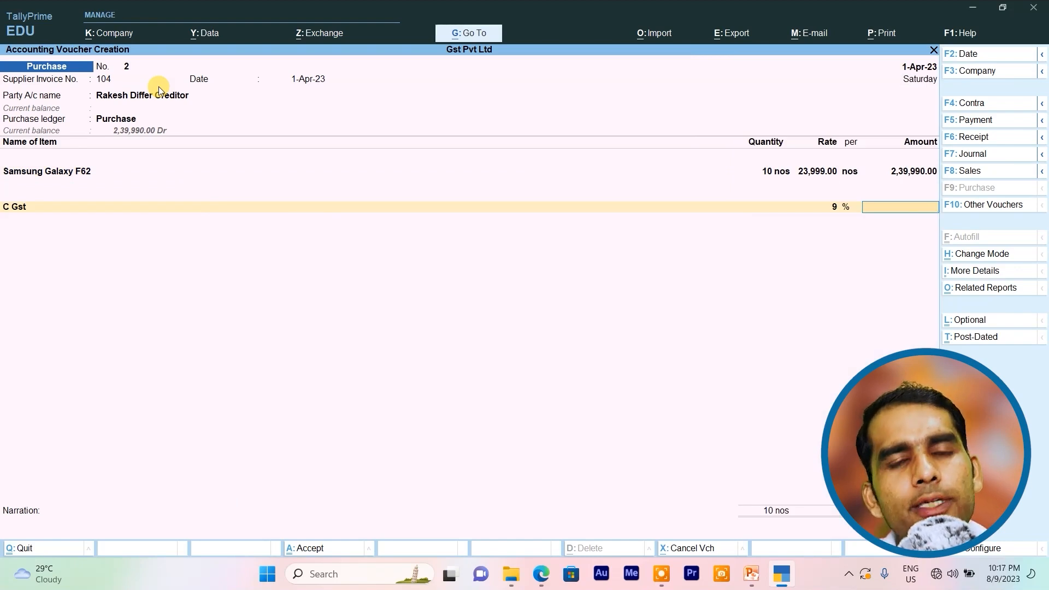
key("BackSpace")
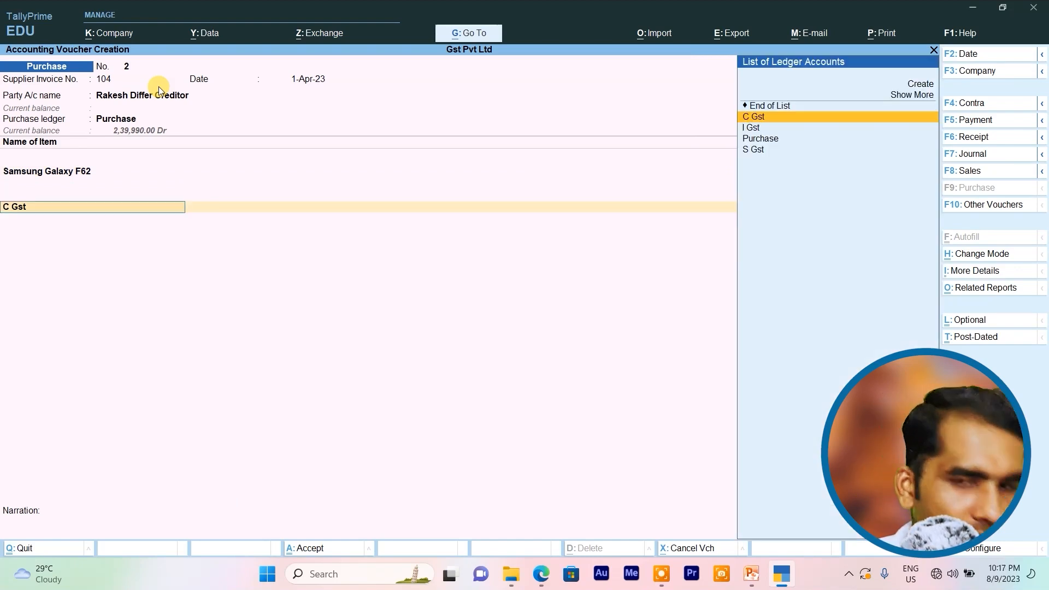
key("Down")
key("Return")
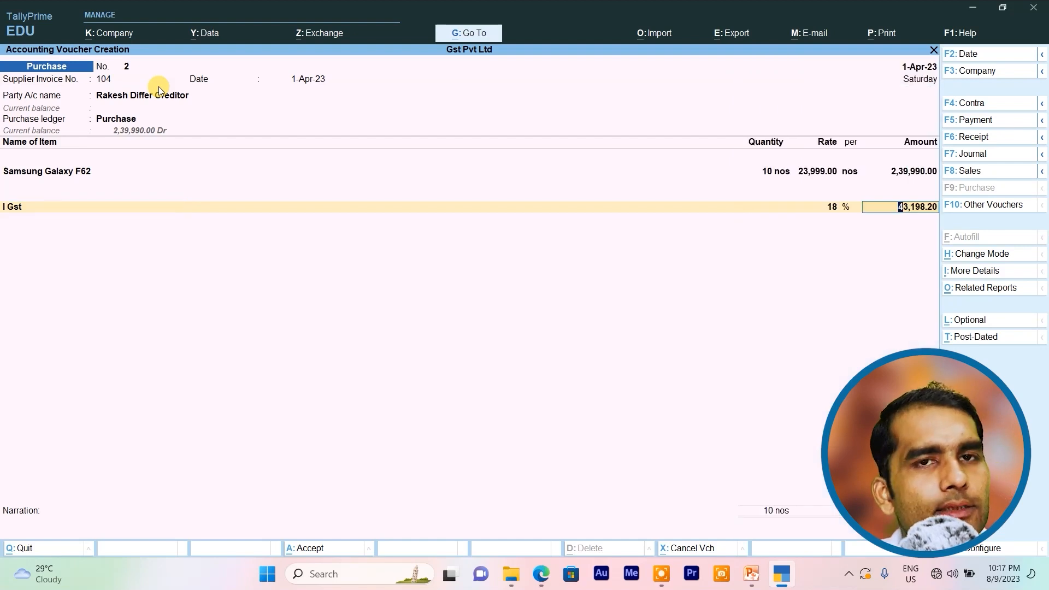
key("ctrl+a")
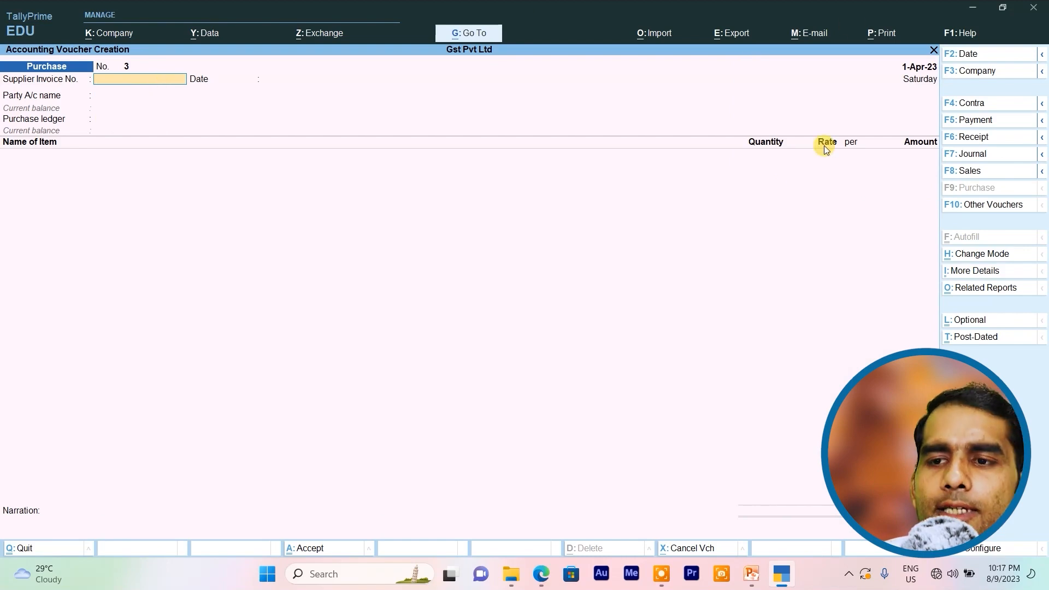
- Start a sales voucher and select the same-state debtor as the party account
left_click(972, 173)
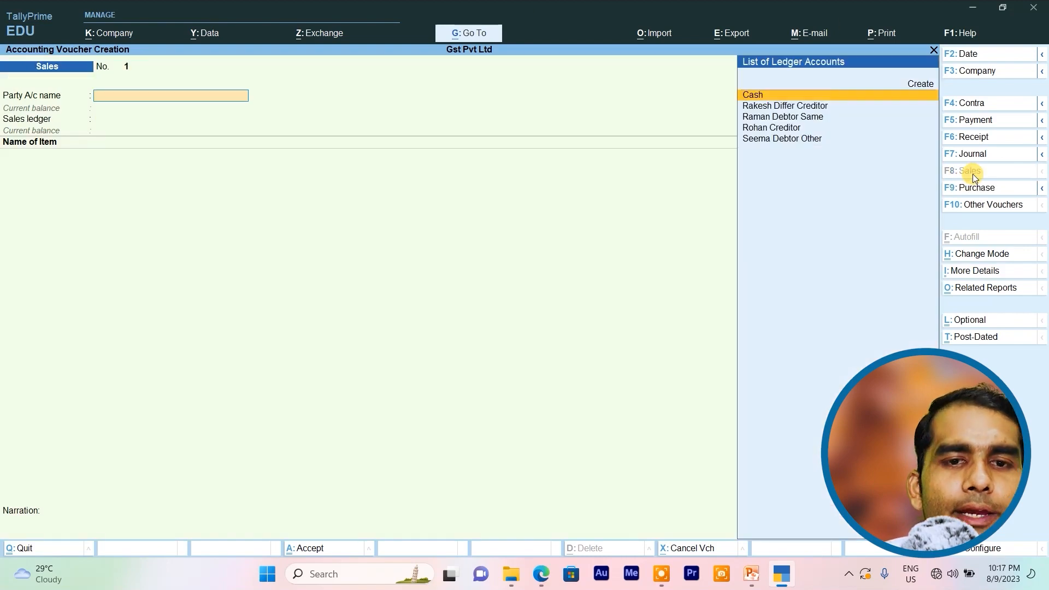
key("Down")
key("Down")
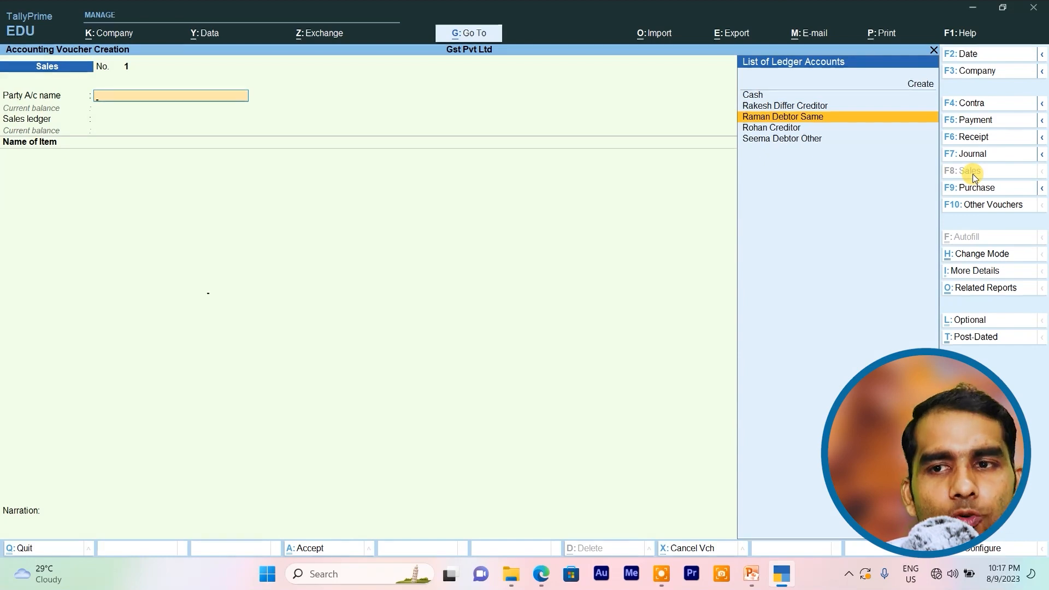
key("Return")
- Leave the dispatch details empty and accept the same-state debtor's prefilled party details
key("Return")
key("Return")
key("Return")
key("Return")
key("Return")
key("Return")
key("Return")
key("Return")
key("Return")
key("Return")
key("Return")
key("Return")
key("Return")
key("Return")
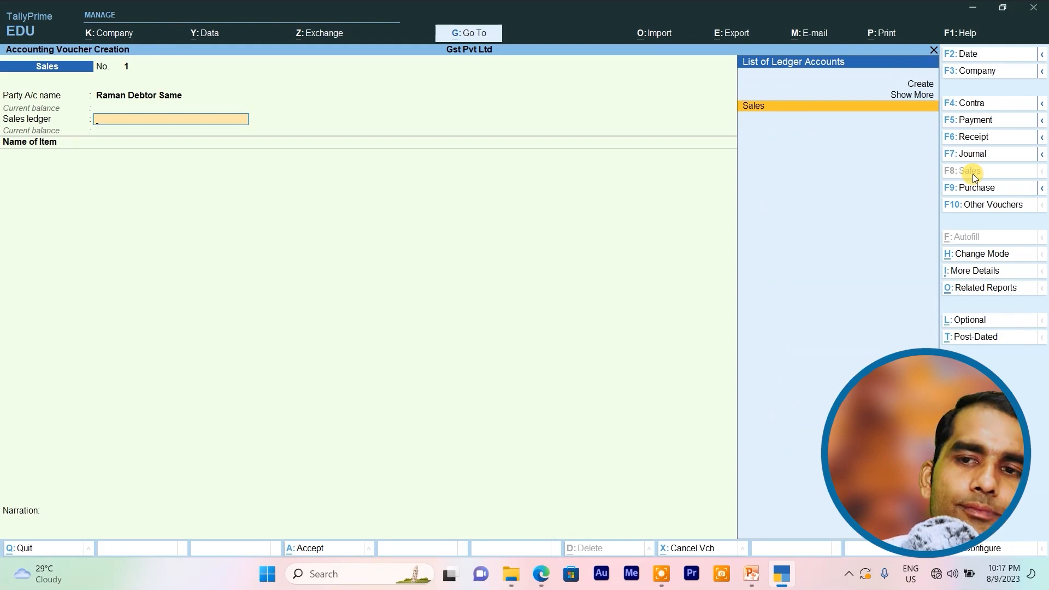
- Select the Sales ledger and choose Samsung Galaxy F62 as the item sold to the same-state debtor
key("Return")
type("s")
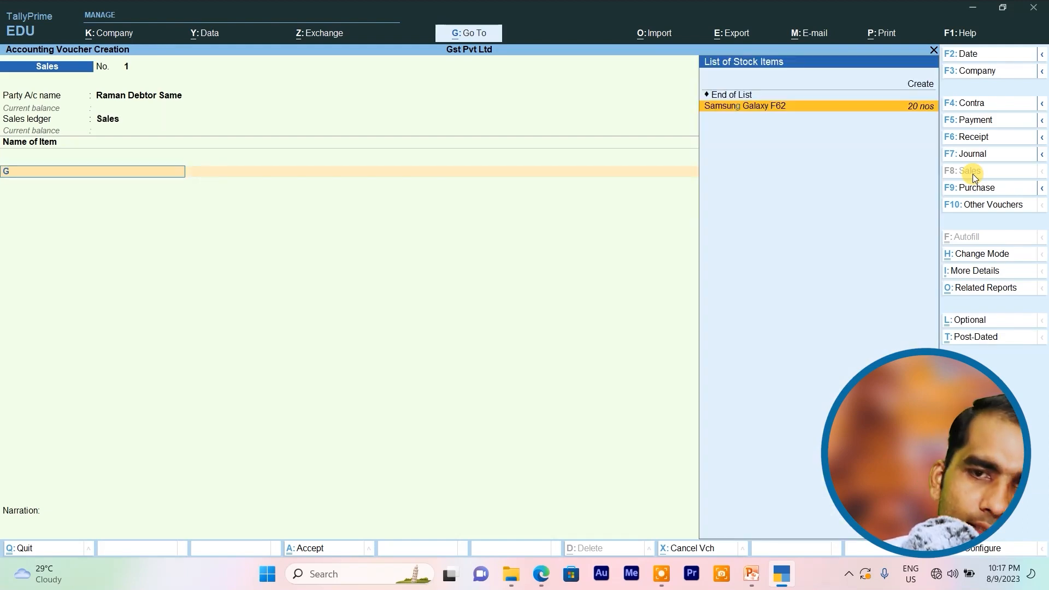
key("Return")
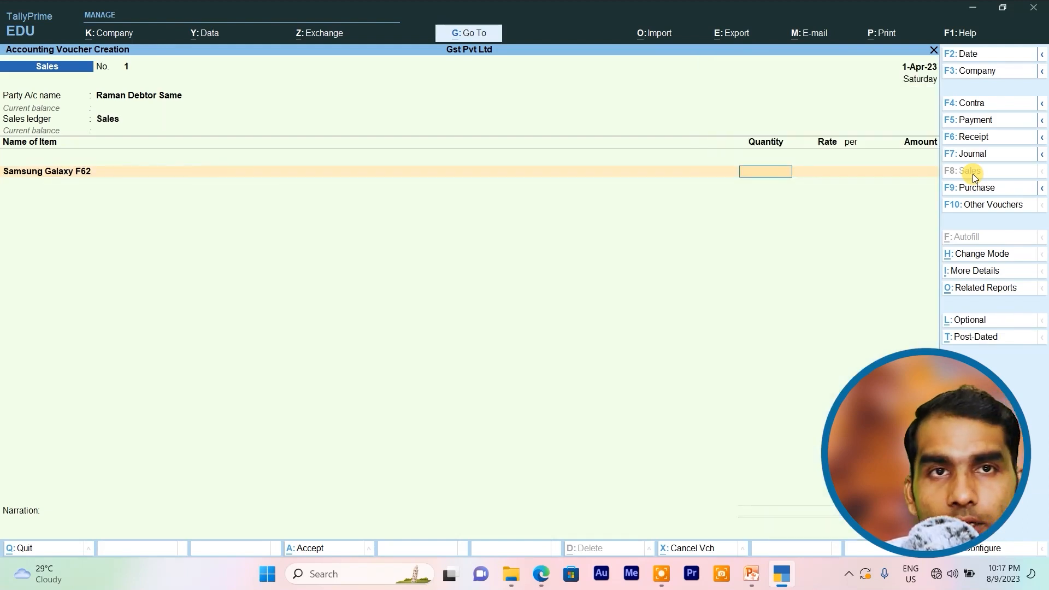
type("25999")
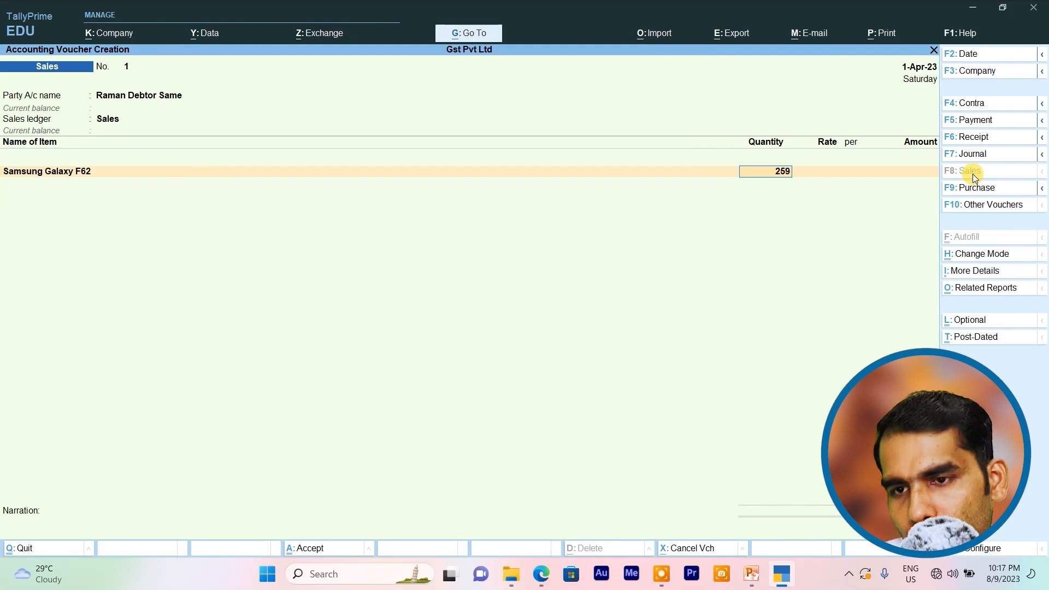
key("BackSpace")
key("BackSpace")
key("BackSpace")
key("BackSpace")
key("BackSpace")
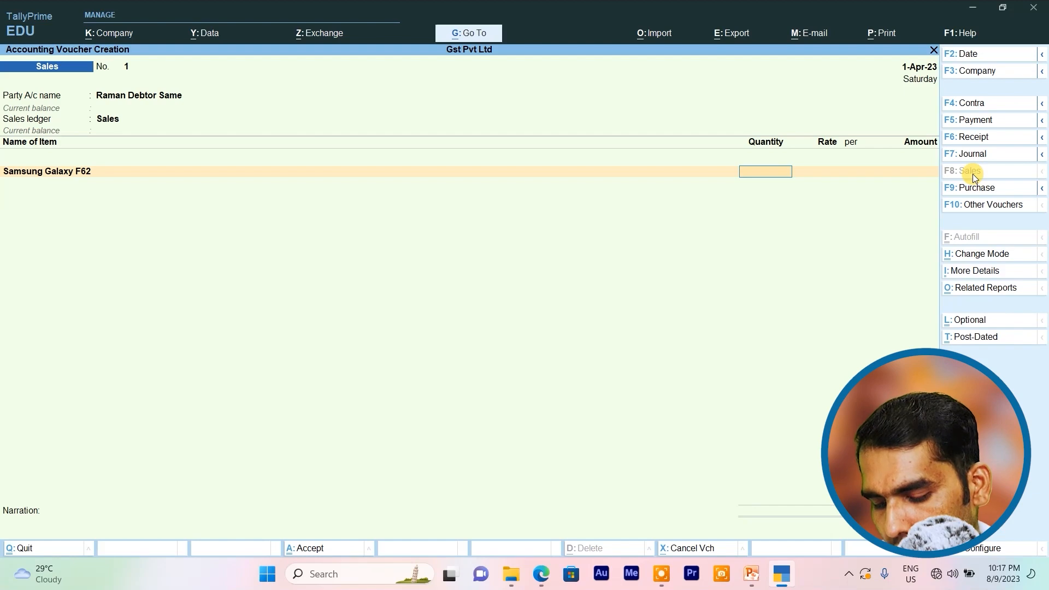
- Set the Samsung Galaxy F62 line to 12 nos at a rate of 25,999 per nos
type("12")
key("Return")
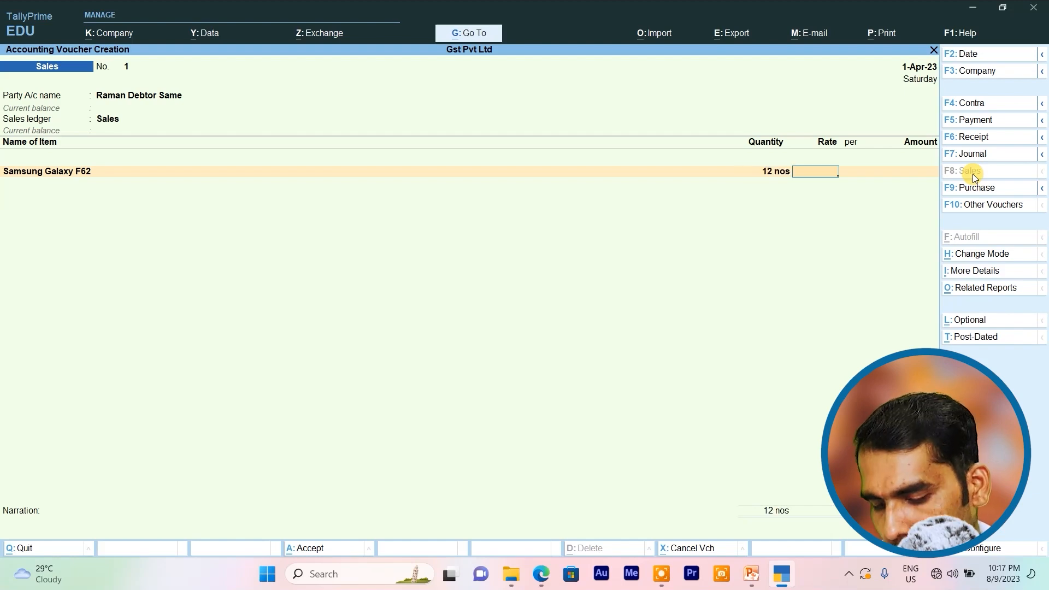
type("25999")
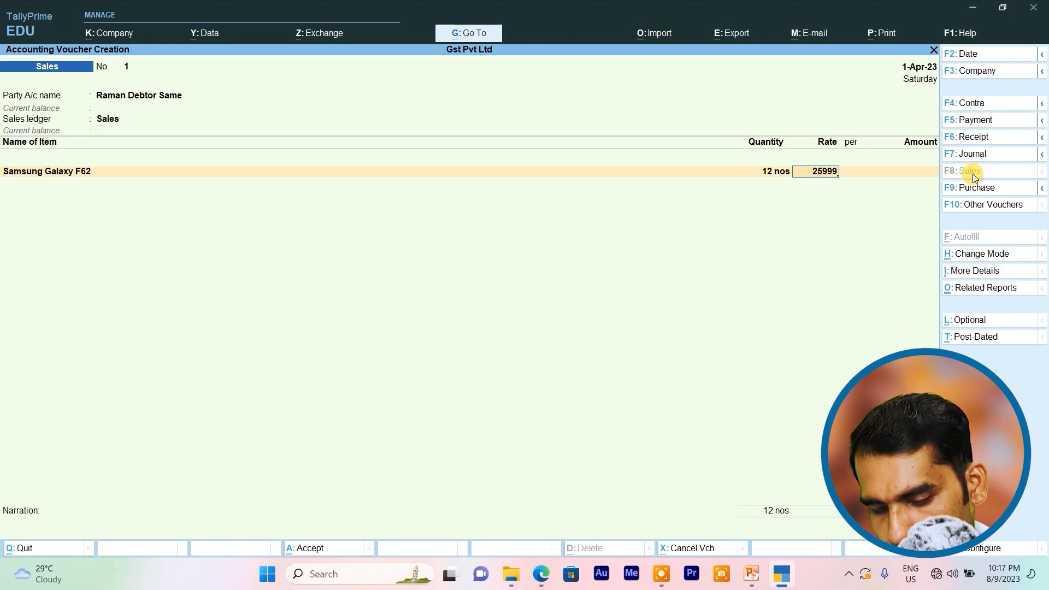
key("Return")
key("Return")
key("Return")
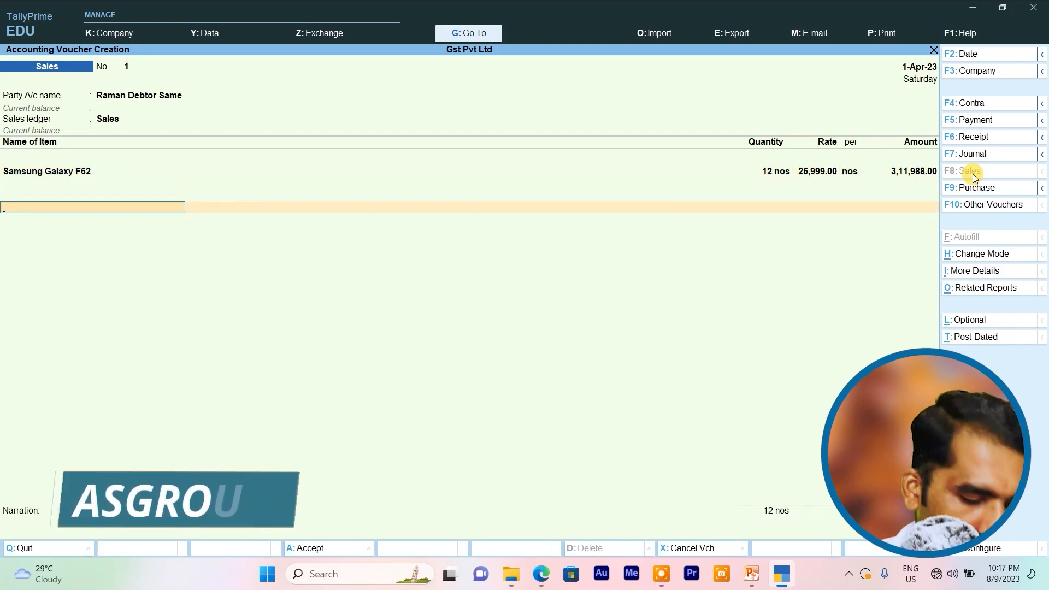
- Apply the C Gst and S Gst ledgers at 9% each below the item and save the same-state sales voucher
key("Return")
type("c")
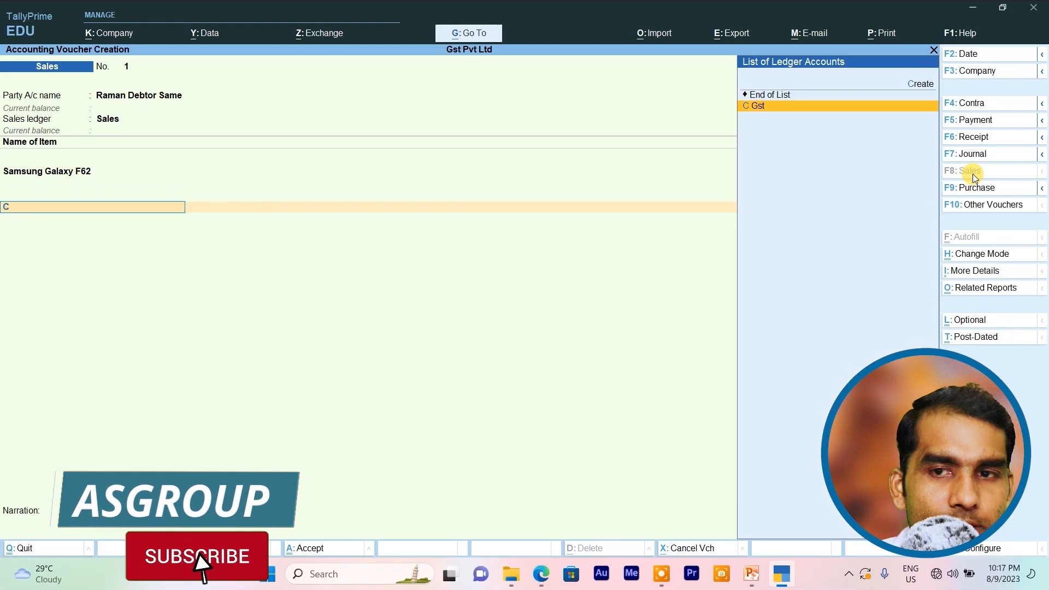
key("Return")
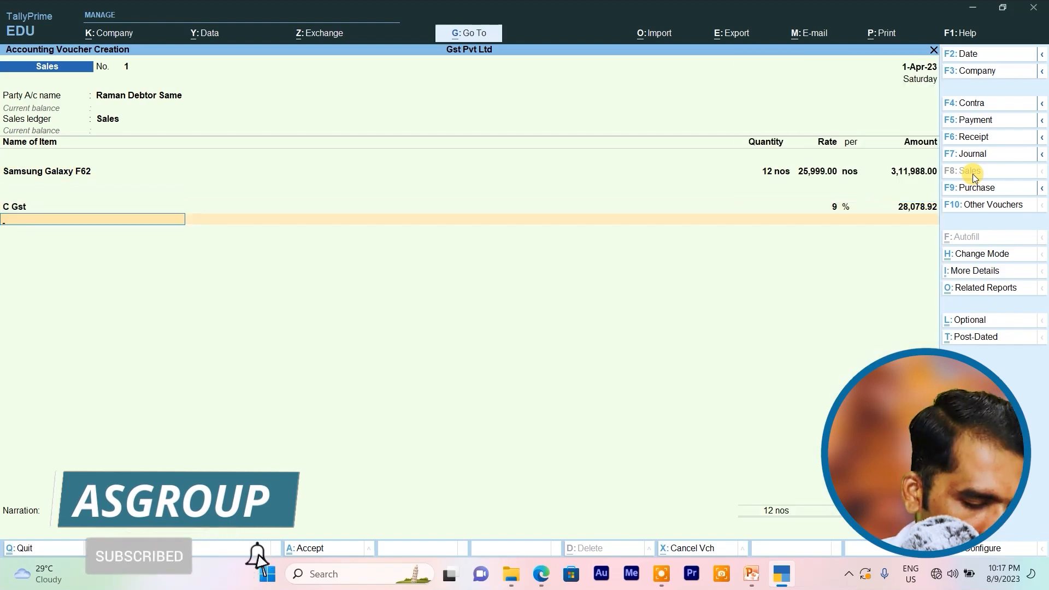
type("s")
key("Return")
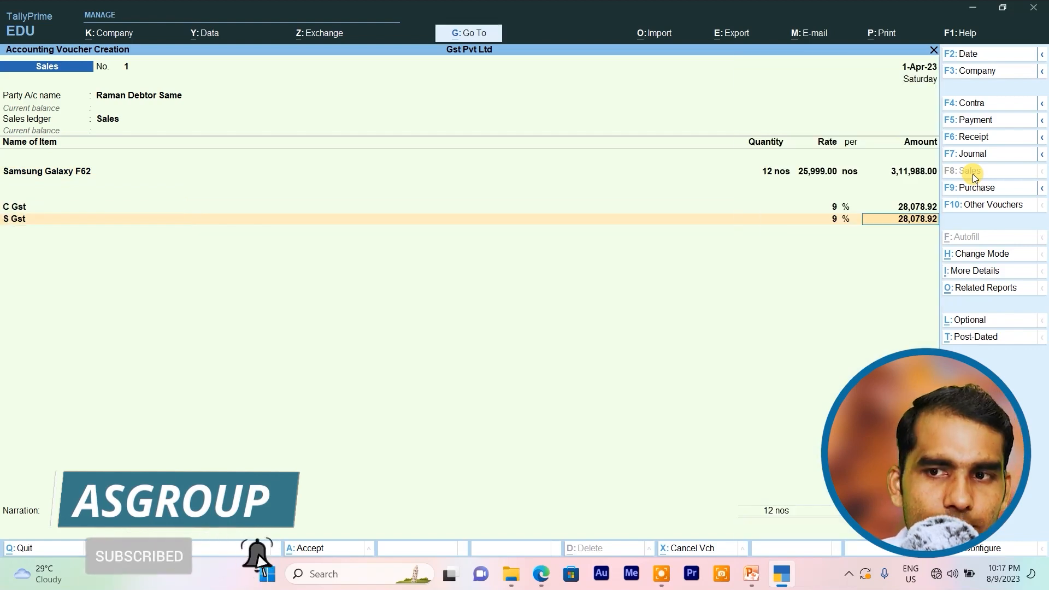
key("ctrl+a")
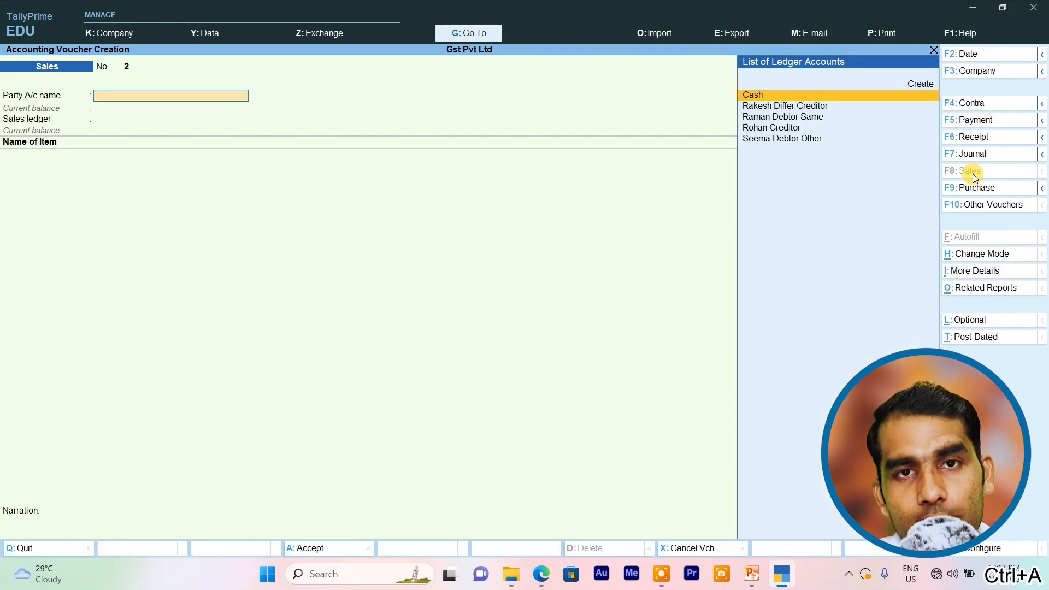
- Select the different-state debtor as the party account of sales voucher 2
key("Down")
key("Down")
key("Down")
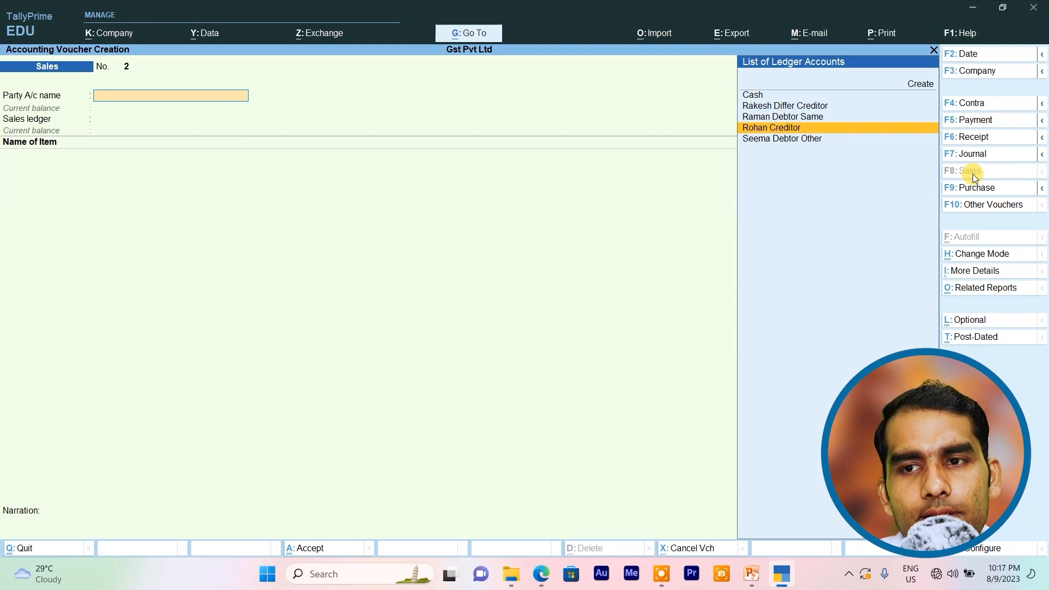
key("Down")
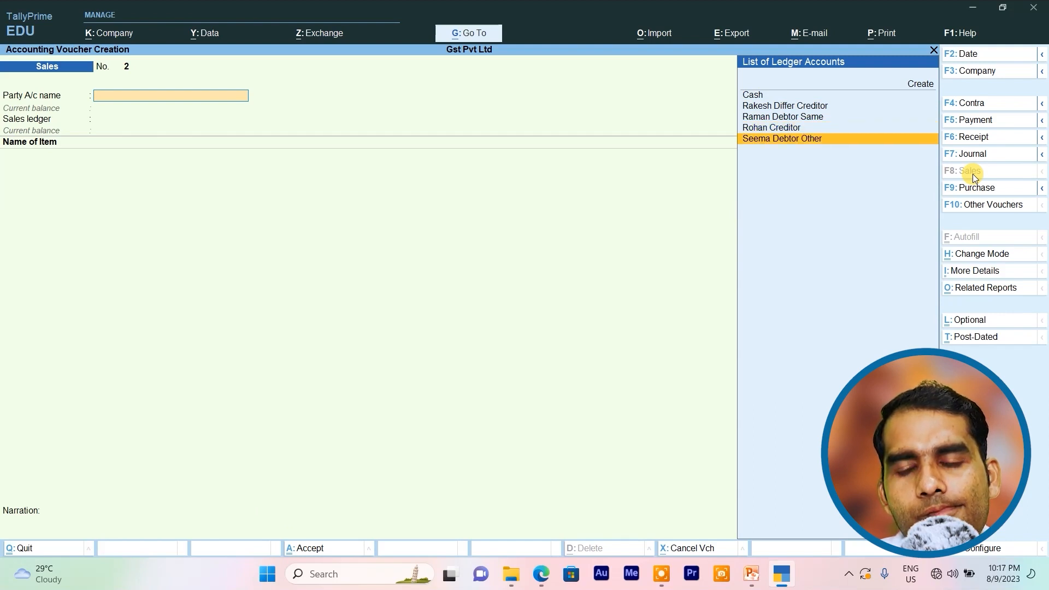
key("Return")
- Leave the dispatch details empty and accept the different-state debtor's prefilled party details
key("Return")
key("Return")
key("Return")
key("Return")
key("Return")
key("Return")
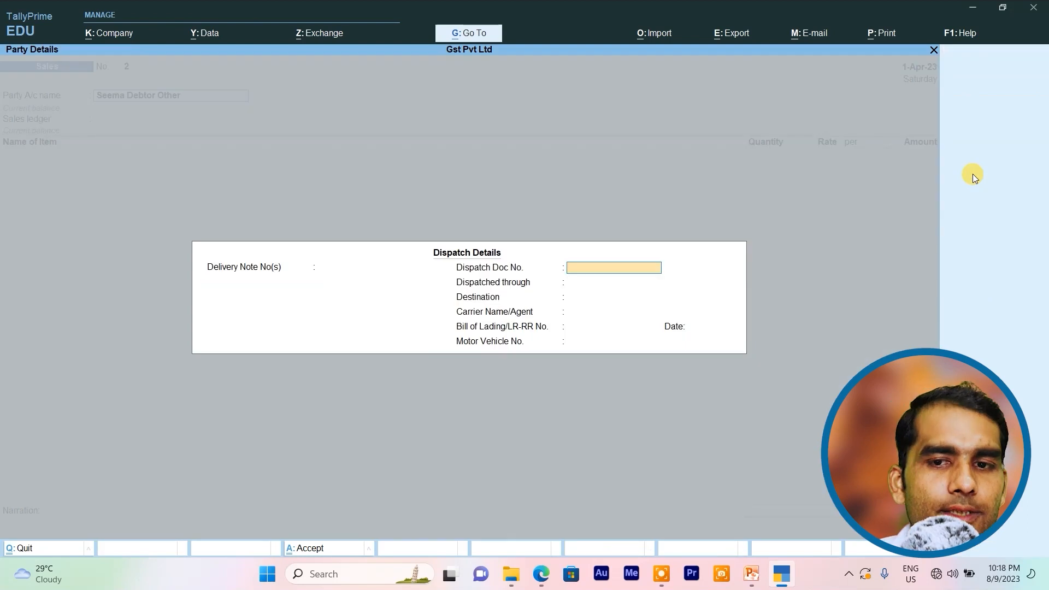
key("Return")
key("Return")
key("Return")
key("Return")
key("Return")
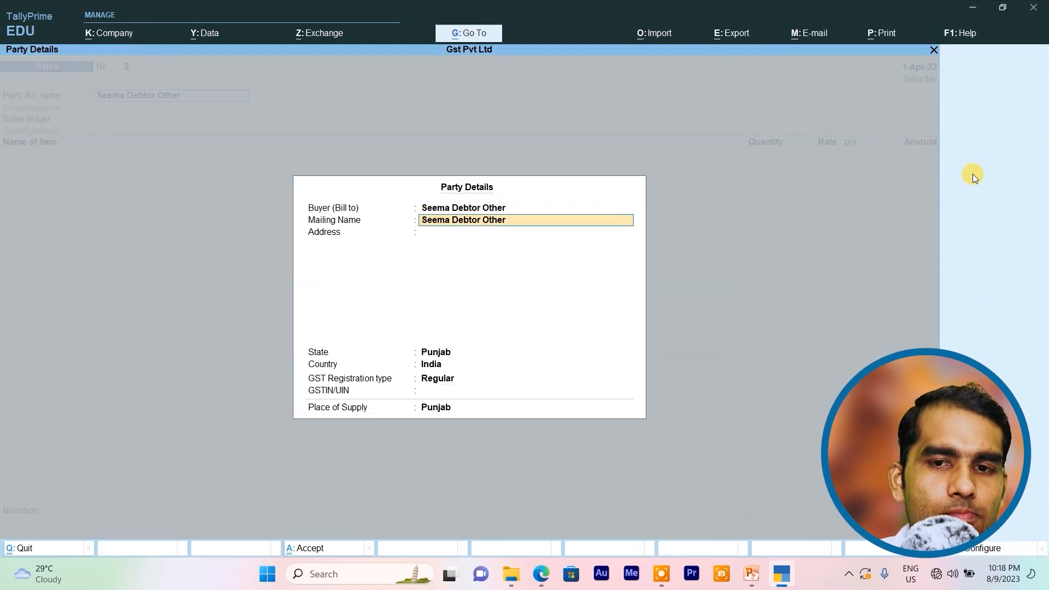
key("Return")
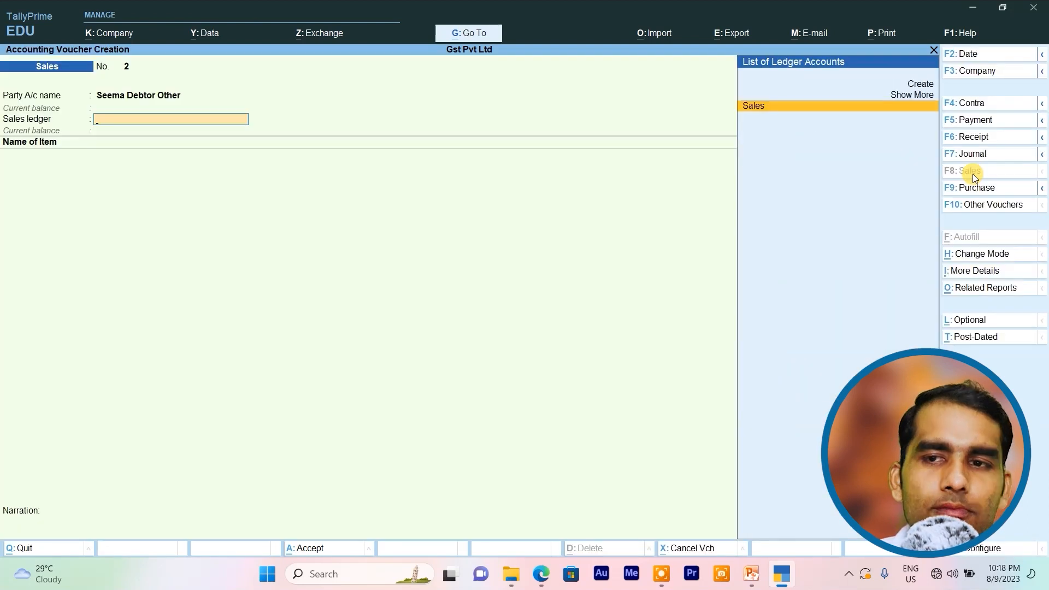
- Select the Sales ledger and add 5 nos of Samsung Galaxy F62, keeping the suggested rate of 25,999
key("Return")
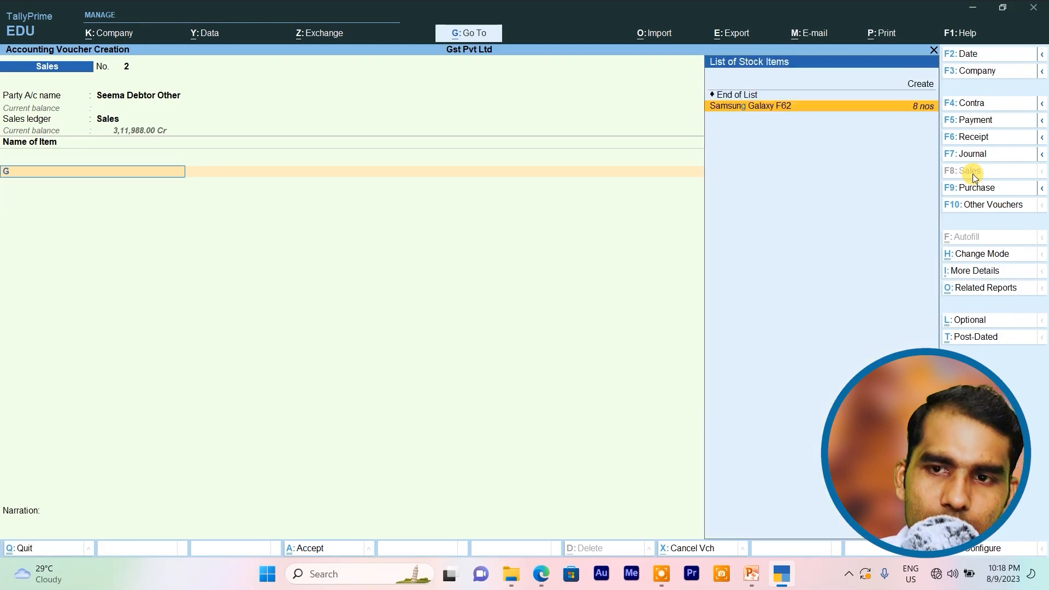
key("Return")
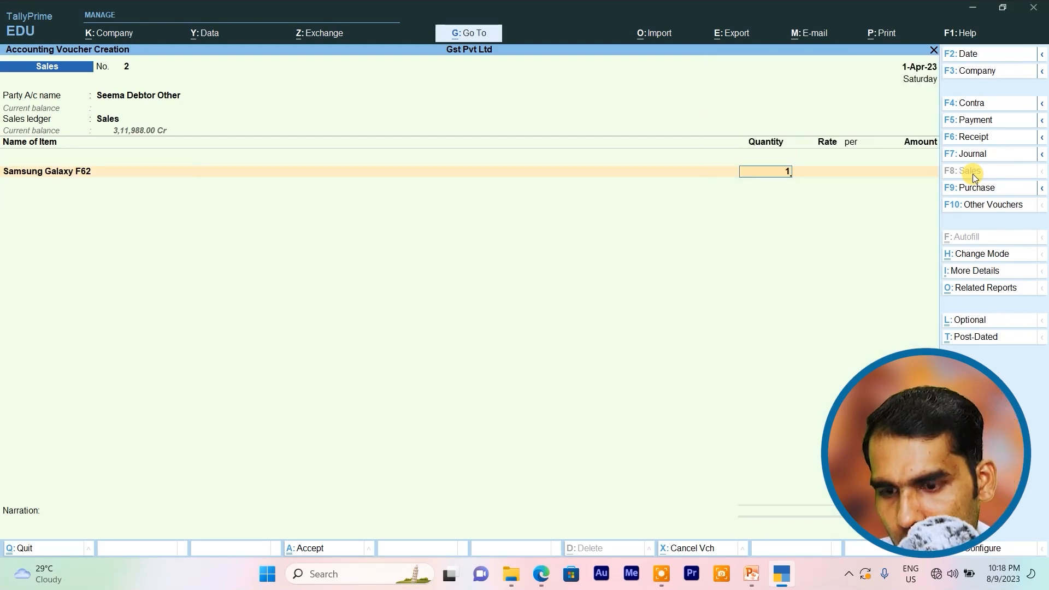
type("2")
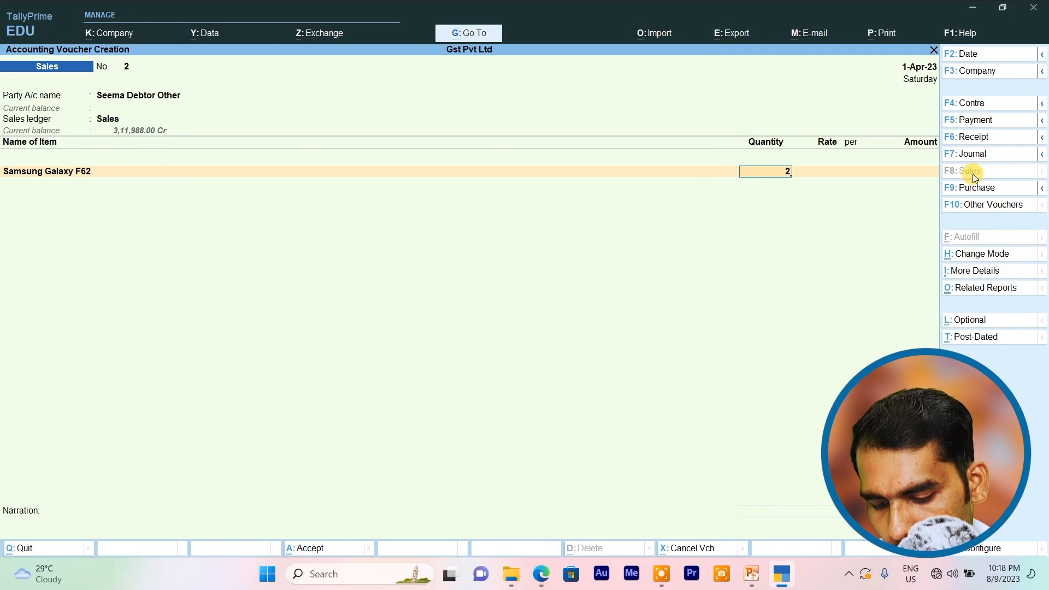
key("Return")
key("Return")
key("Return")
key("Return")
key("Return")
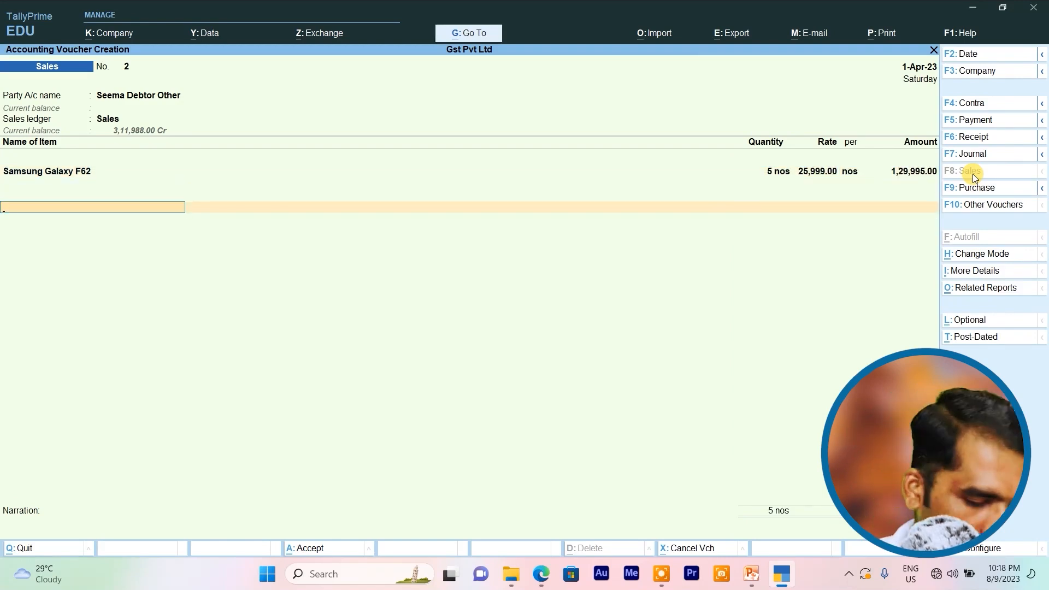
- Apply the I Gst ledger at 18%, save the interstate sales voucher and return to the Gateway of Tally
key("Return")
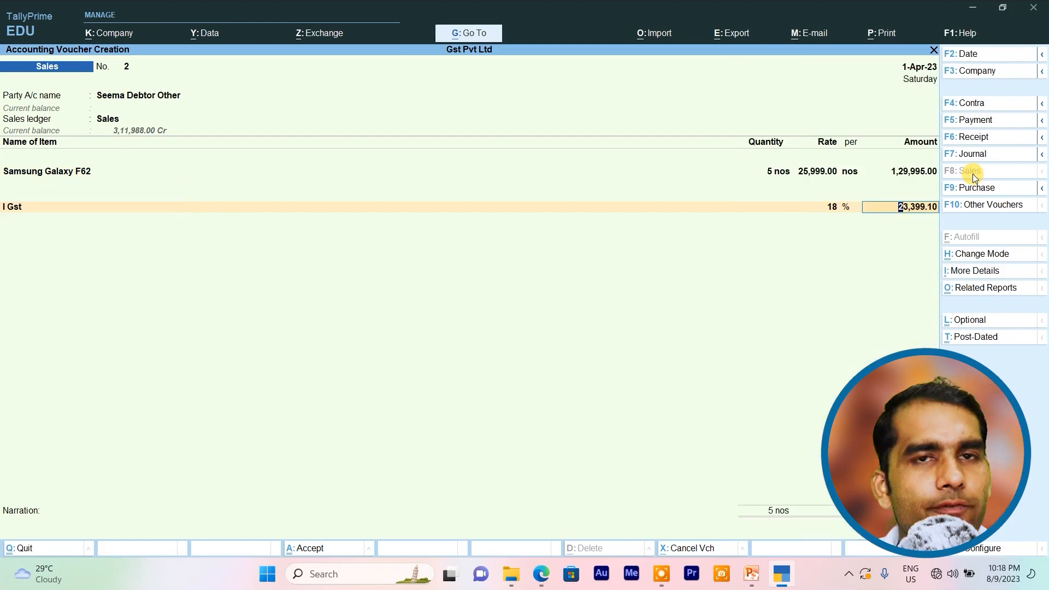
key("ctrl+a")
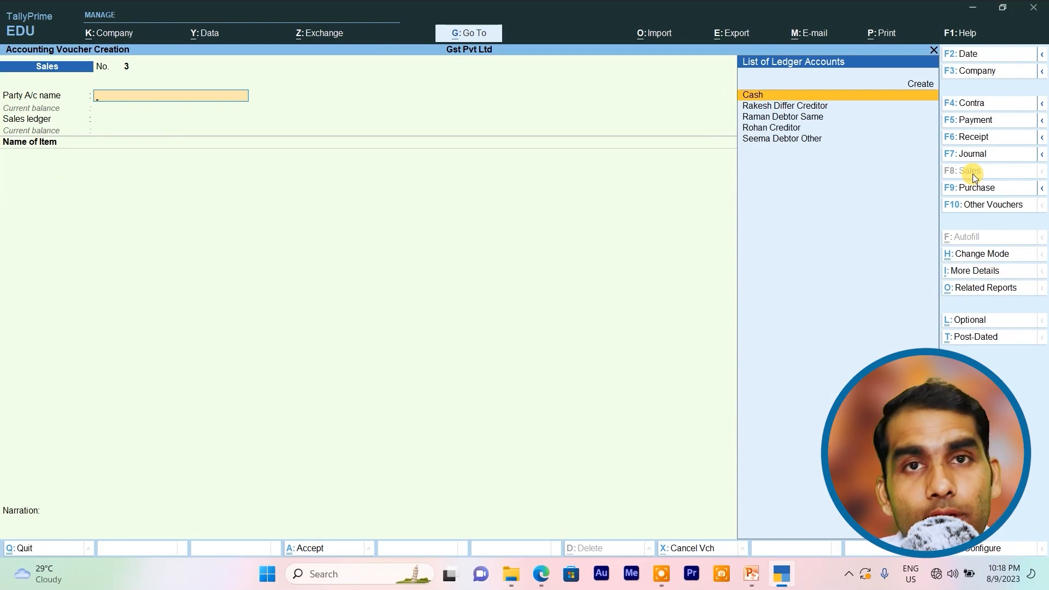
key("Escape")
key("Escape")
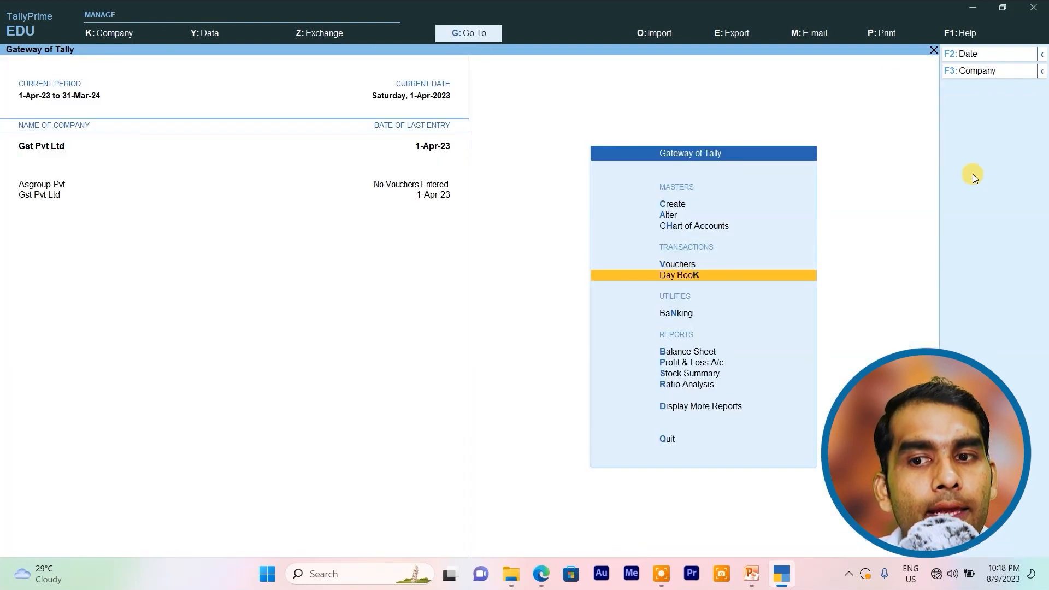
- Open the Day Book and view the same-state creditor's purchase voucher
key("Return")
key("Down")
key("Down")
key("Return")
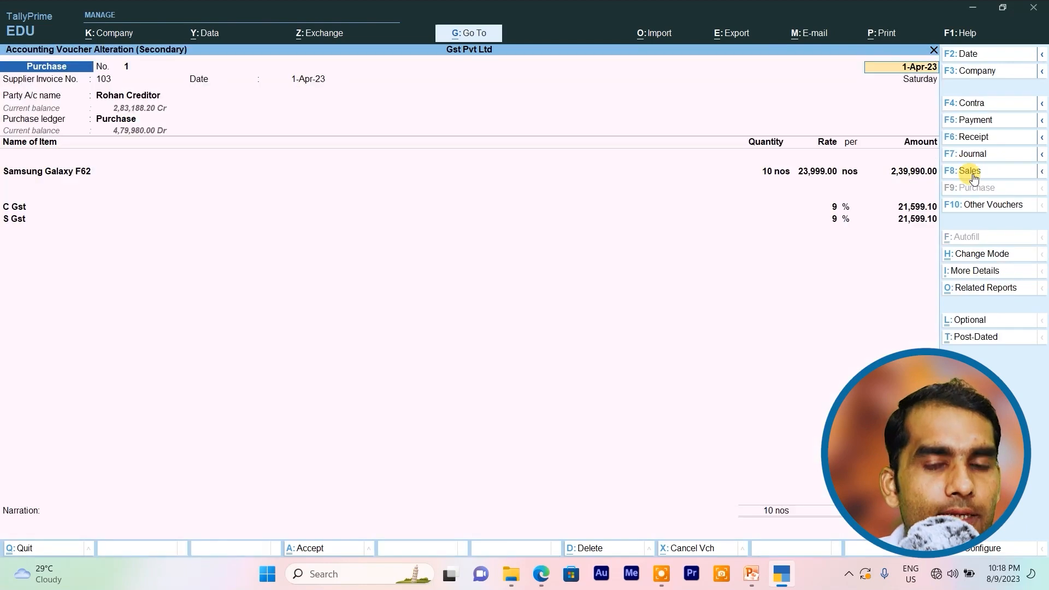
key("Escape")
- Open the different-state debtor's sales voucher from the Day Book and show the print preview of its tax invoice
key("Up")
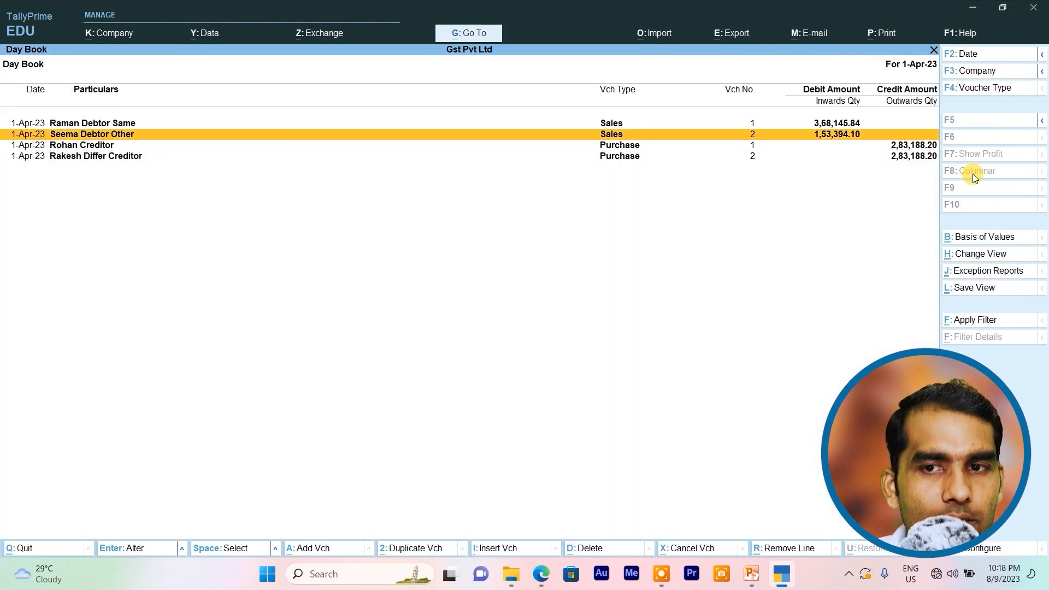
key("Return")
key("alt+p")
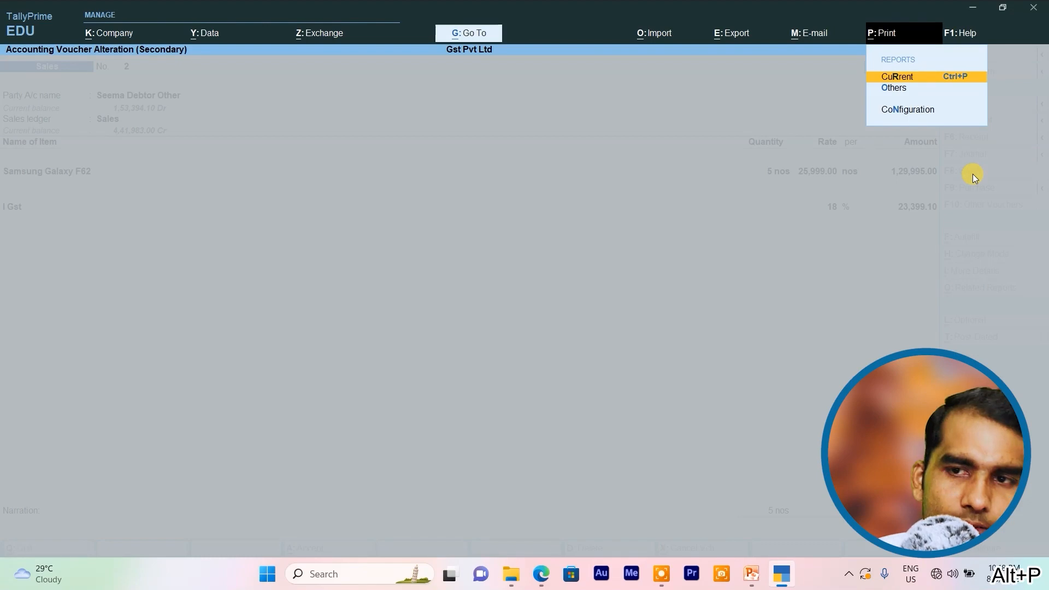
key("Return")
key("Left")
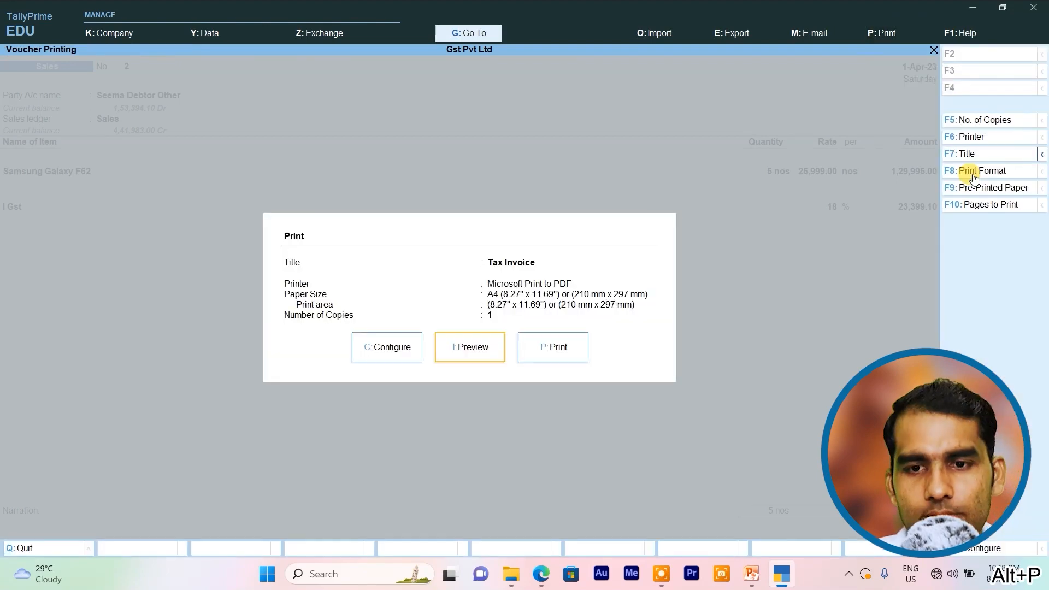
key("Return")
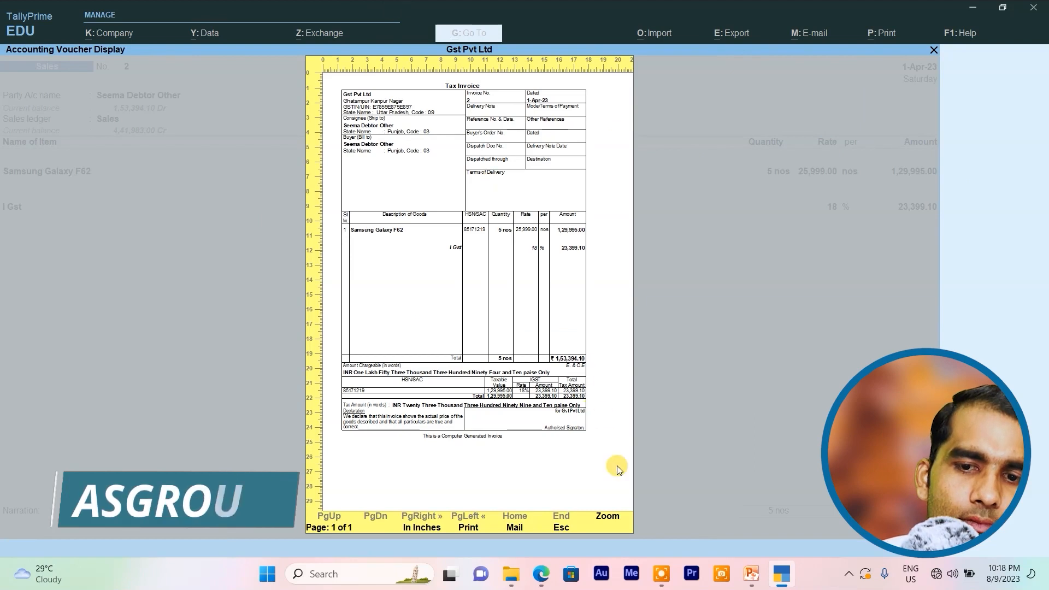
- Enlarge the tax invoice preview, check the company, party, item and I Gst details, and return to the voucher
left_click(607, 517)
scroll(358, 176, "down", 2)
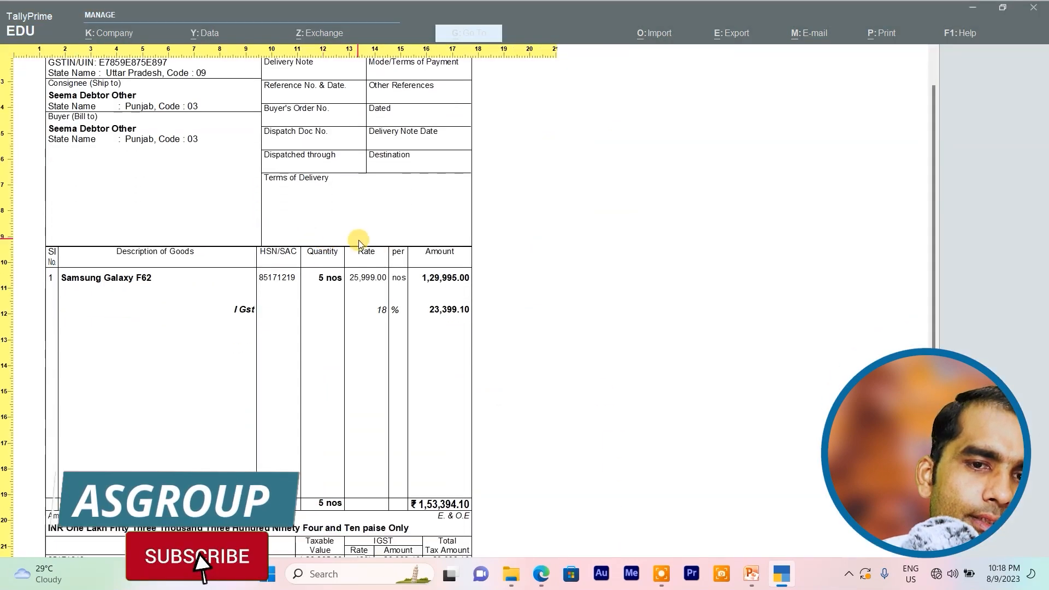
scroll(298, 197, "up", 2)
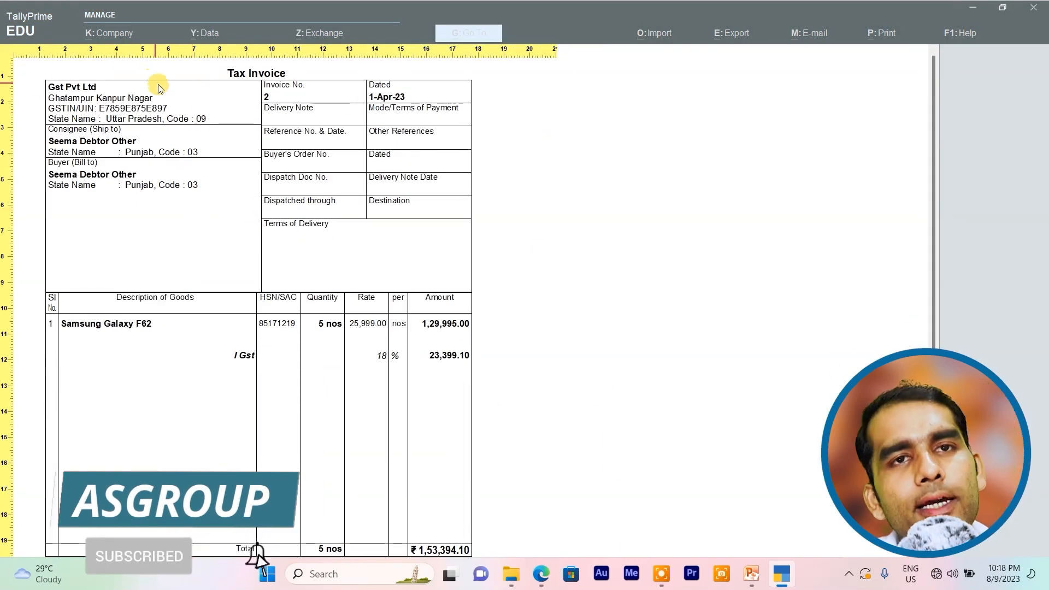
left_click(178, 109)
key("Escape")
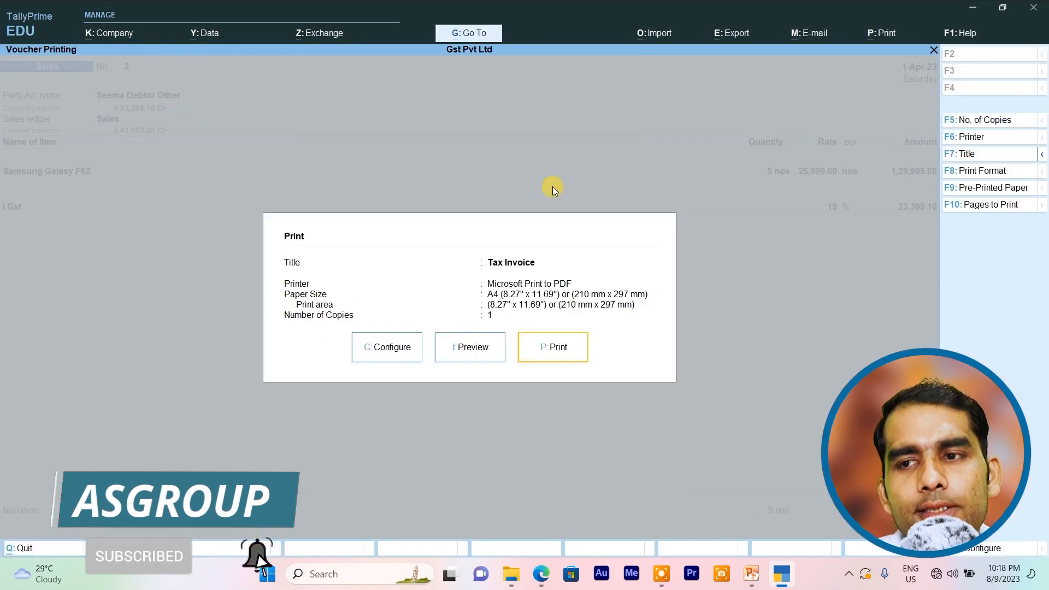
key("Escape")
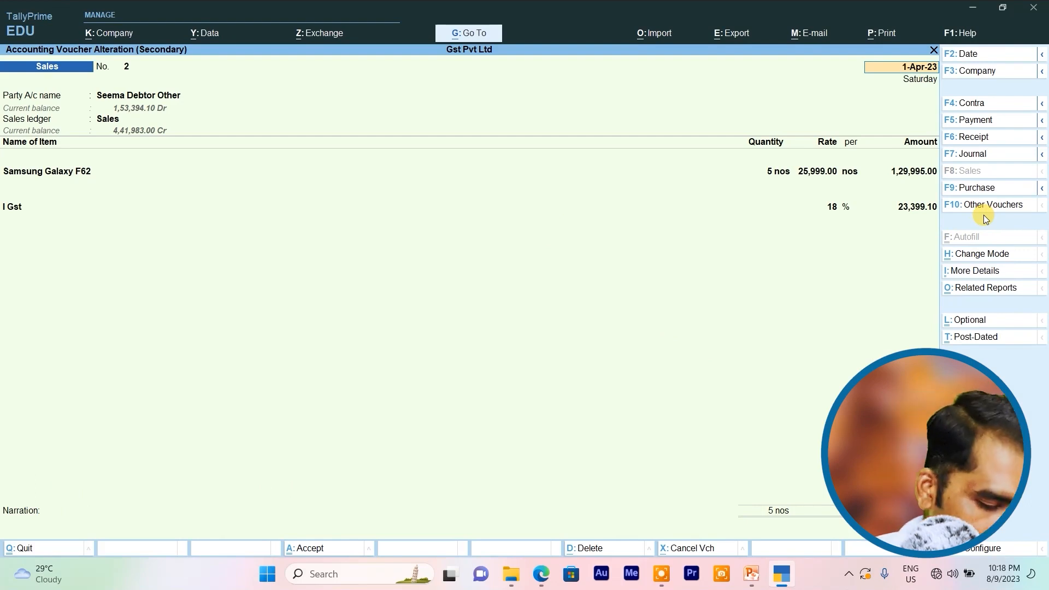
- Open the print configuration for the sales voucher and expand it to the full list of options
key("alt+p")
key("Down")
key("Down")
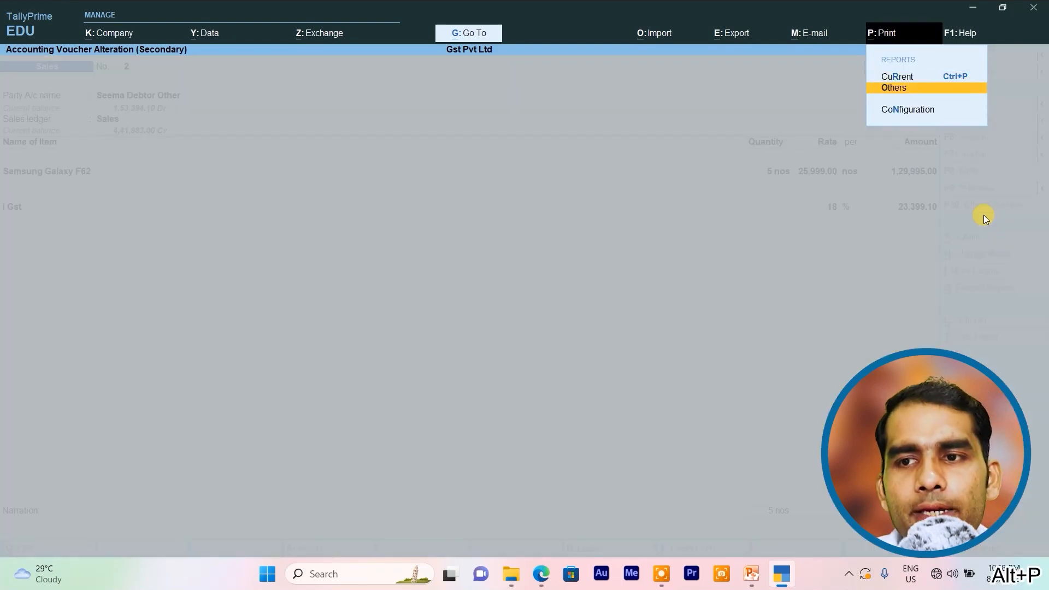
key("Return")
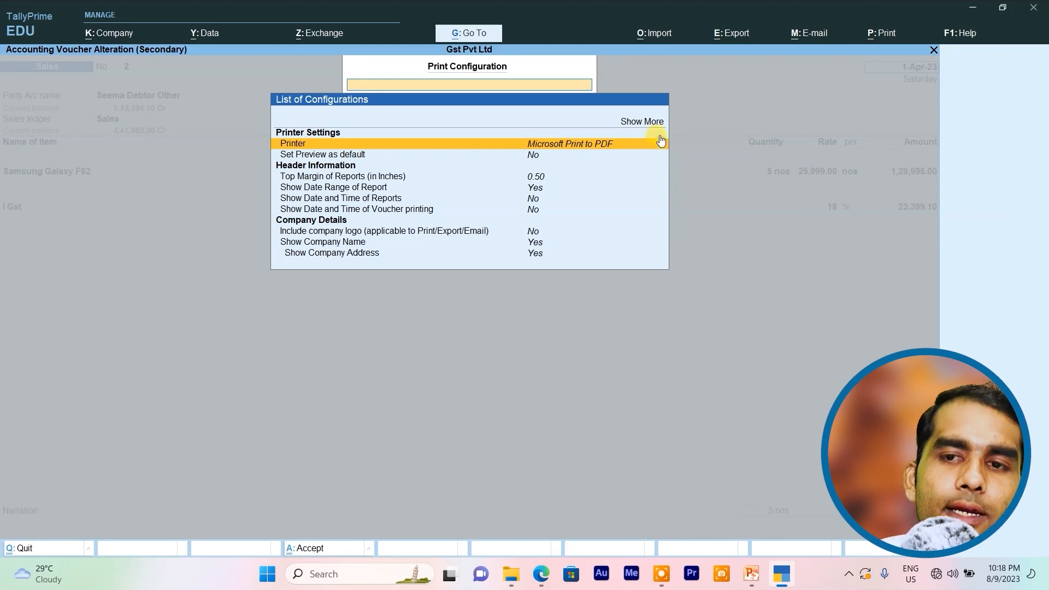
left_click(638, 126)
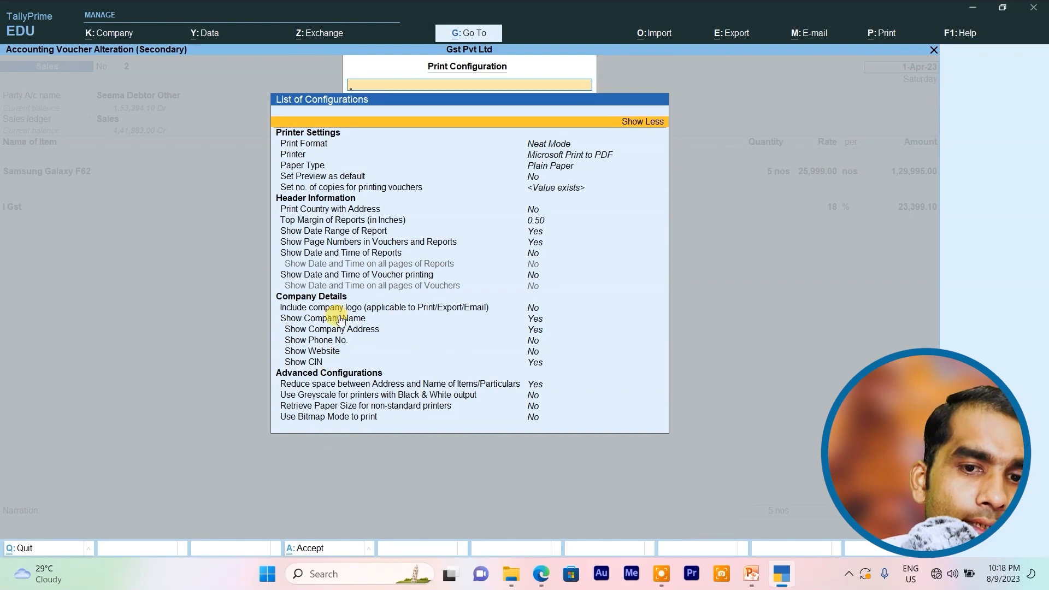
- Turn on including the company logo in print, export and e-mail for Gst Pvt Ltd, reaching the image file selection
left_click(533, 309)
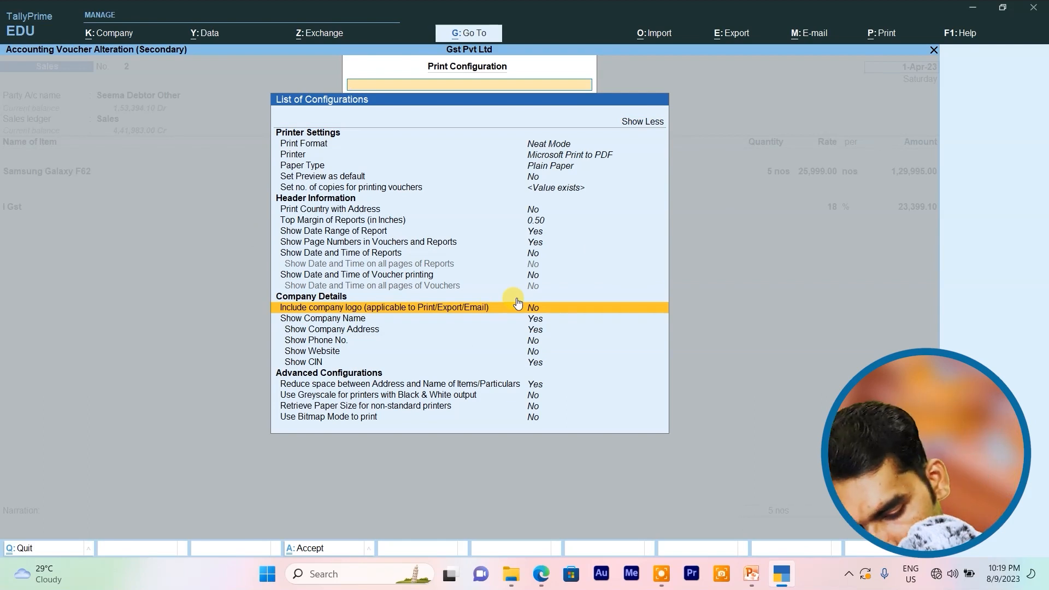
type("y")
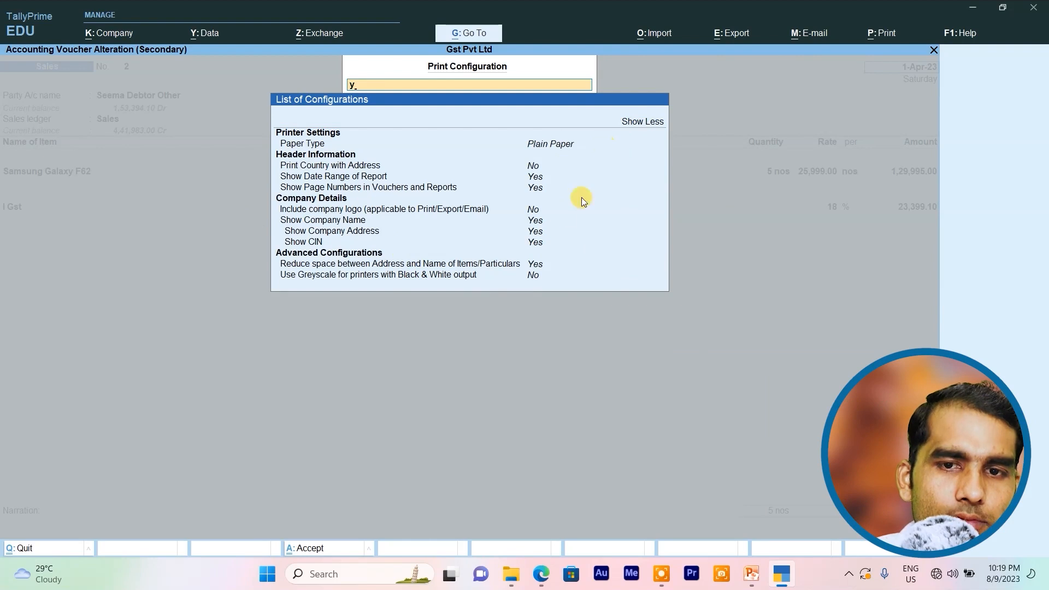
left_click(535, 212)
left_click(535, 214)
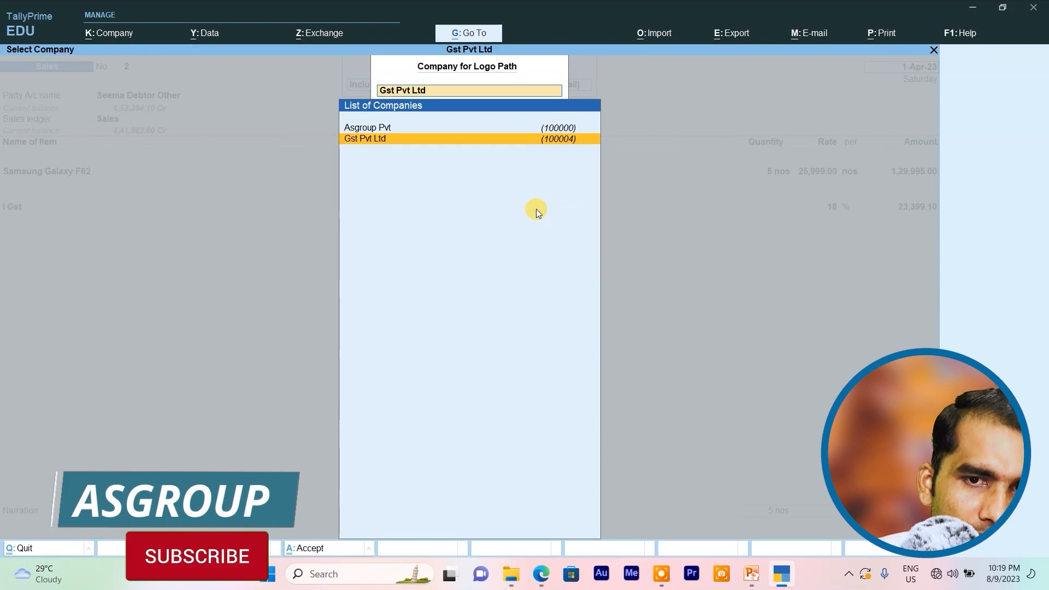
key("Return")
type("y")
key("Return")
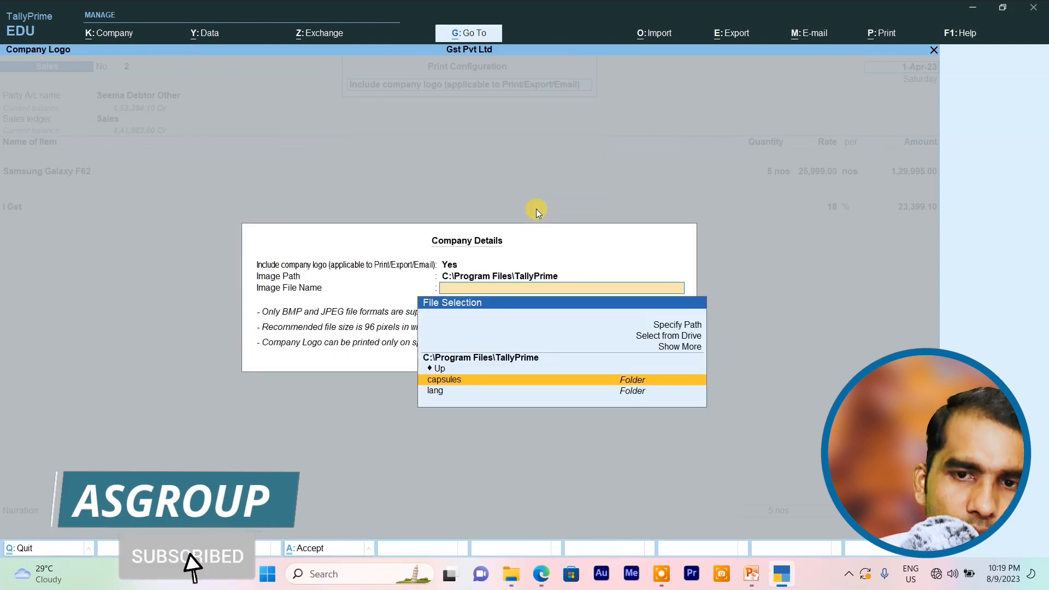